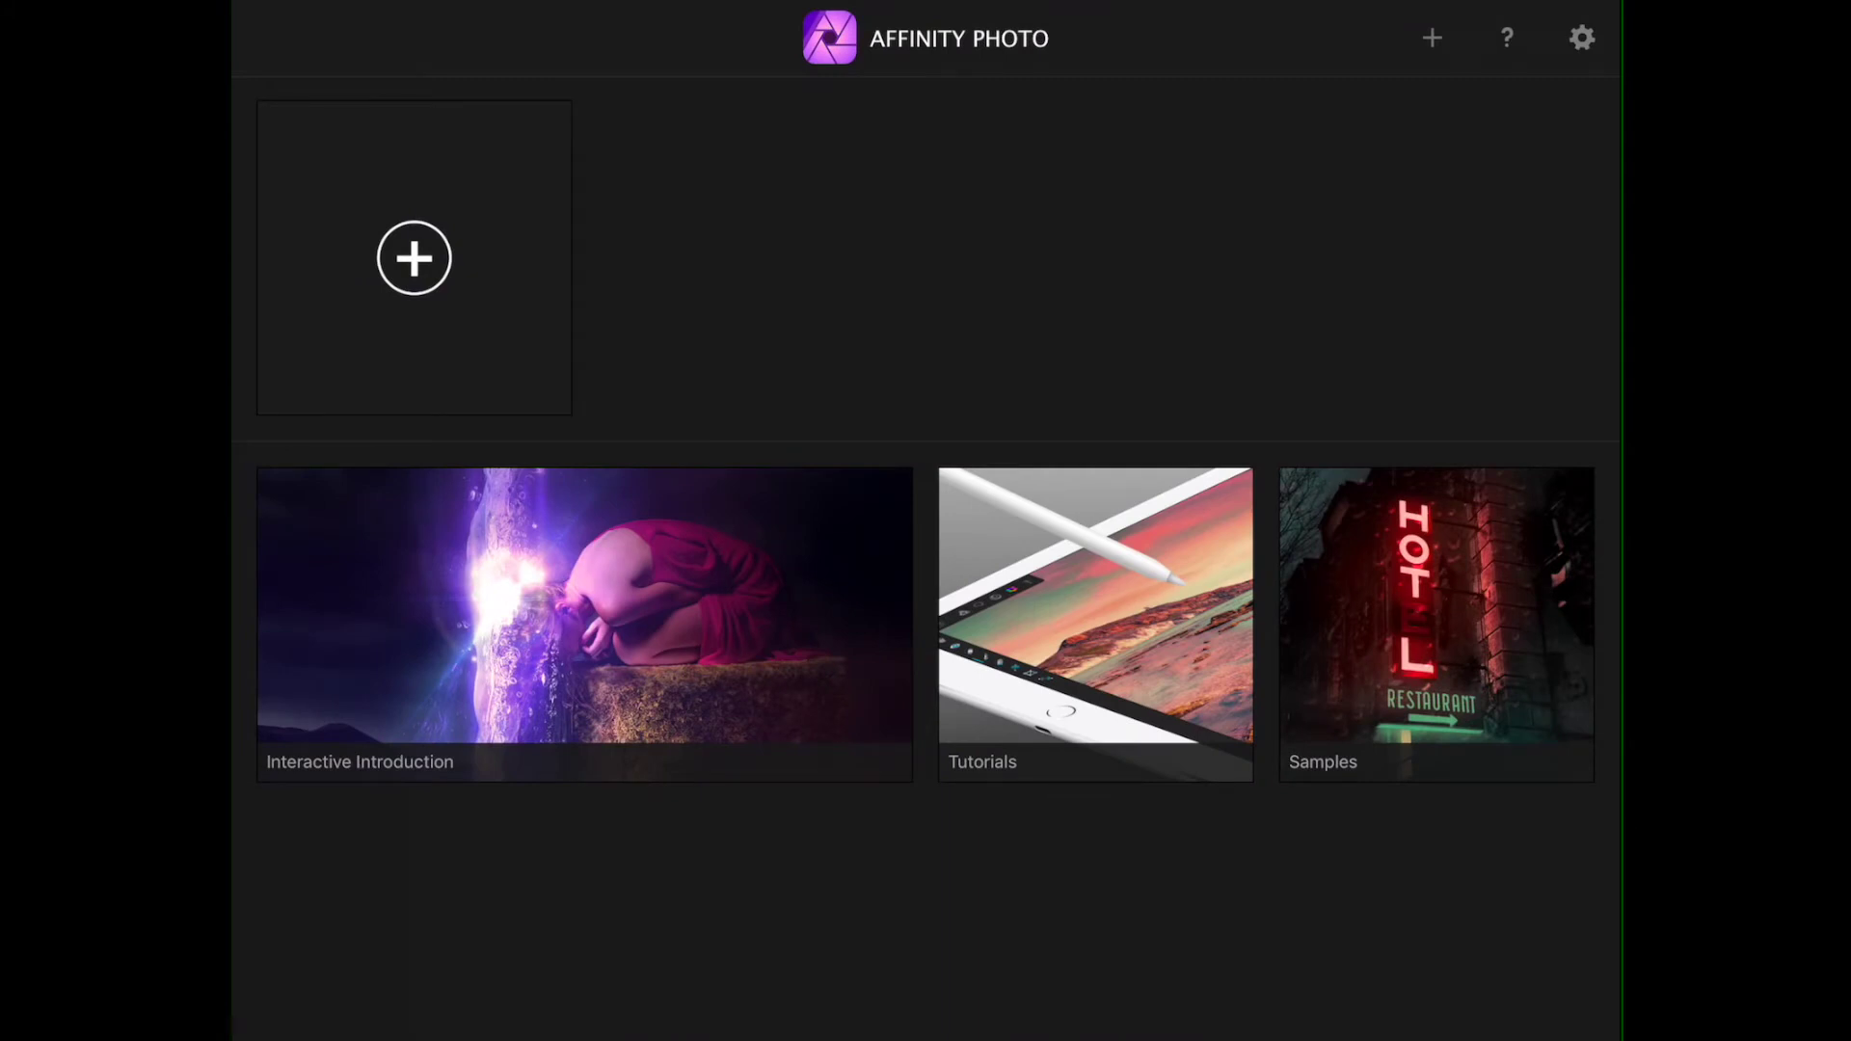
# Step: Start a new document from the home screen to bring in the dry lake photo
pyautogui.click(414, 258)
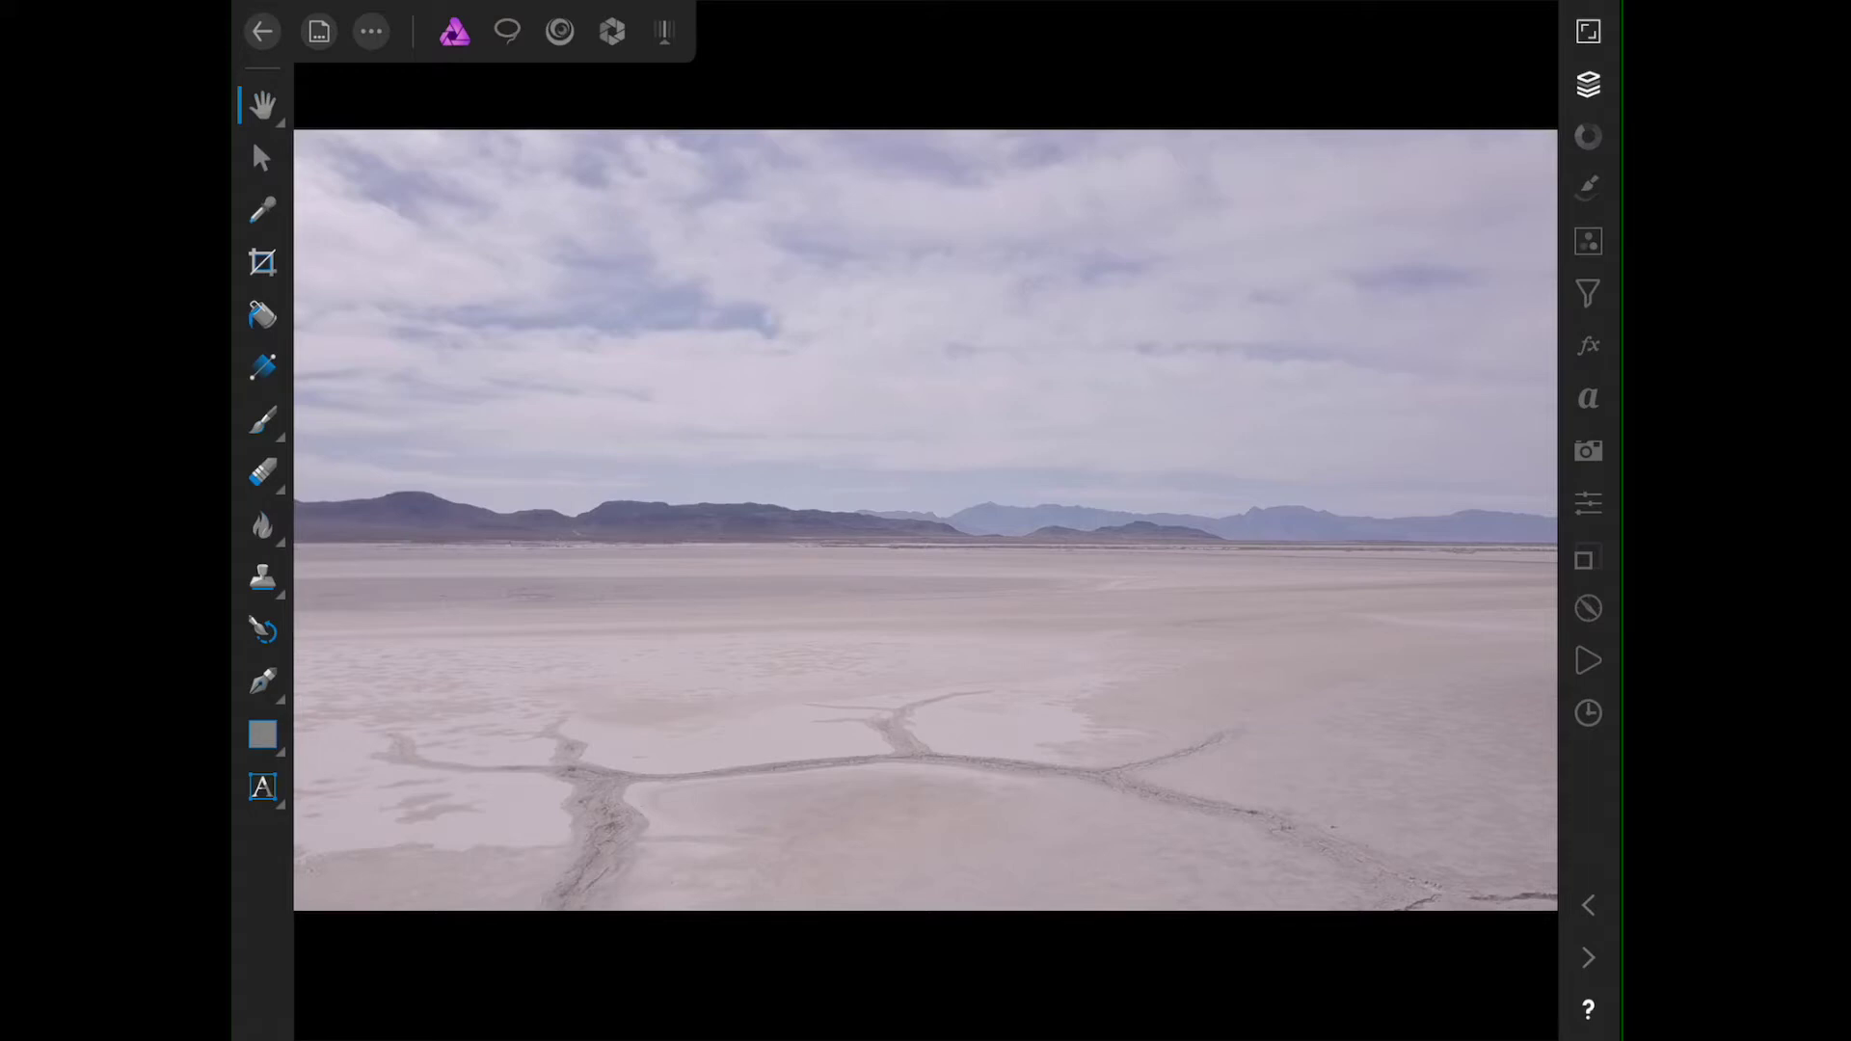
# Step: Show the Layers studio, listing only the Background pixel layer
pyautogui.click(1588, 84)
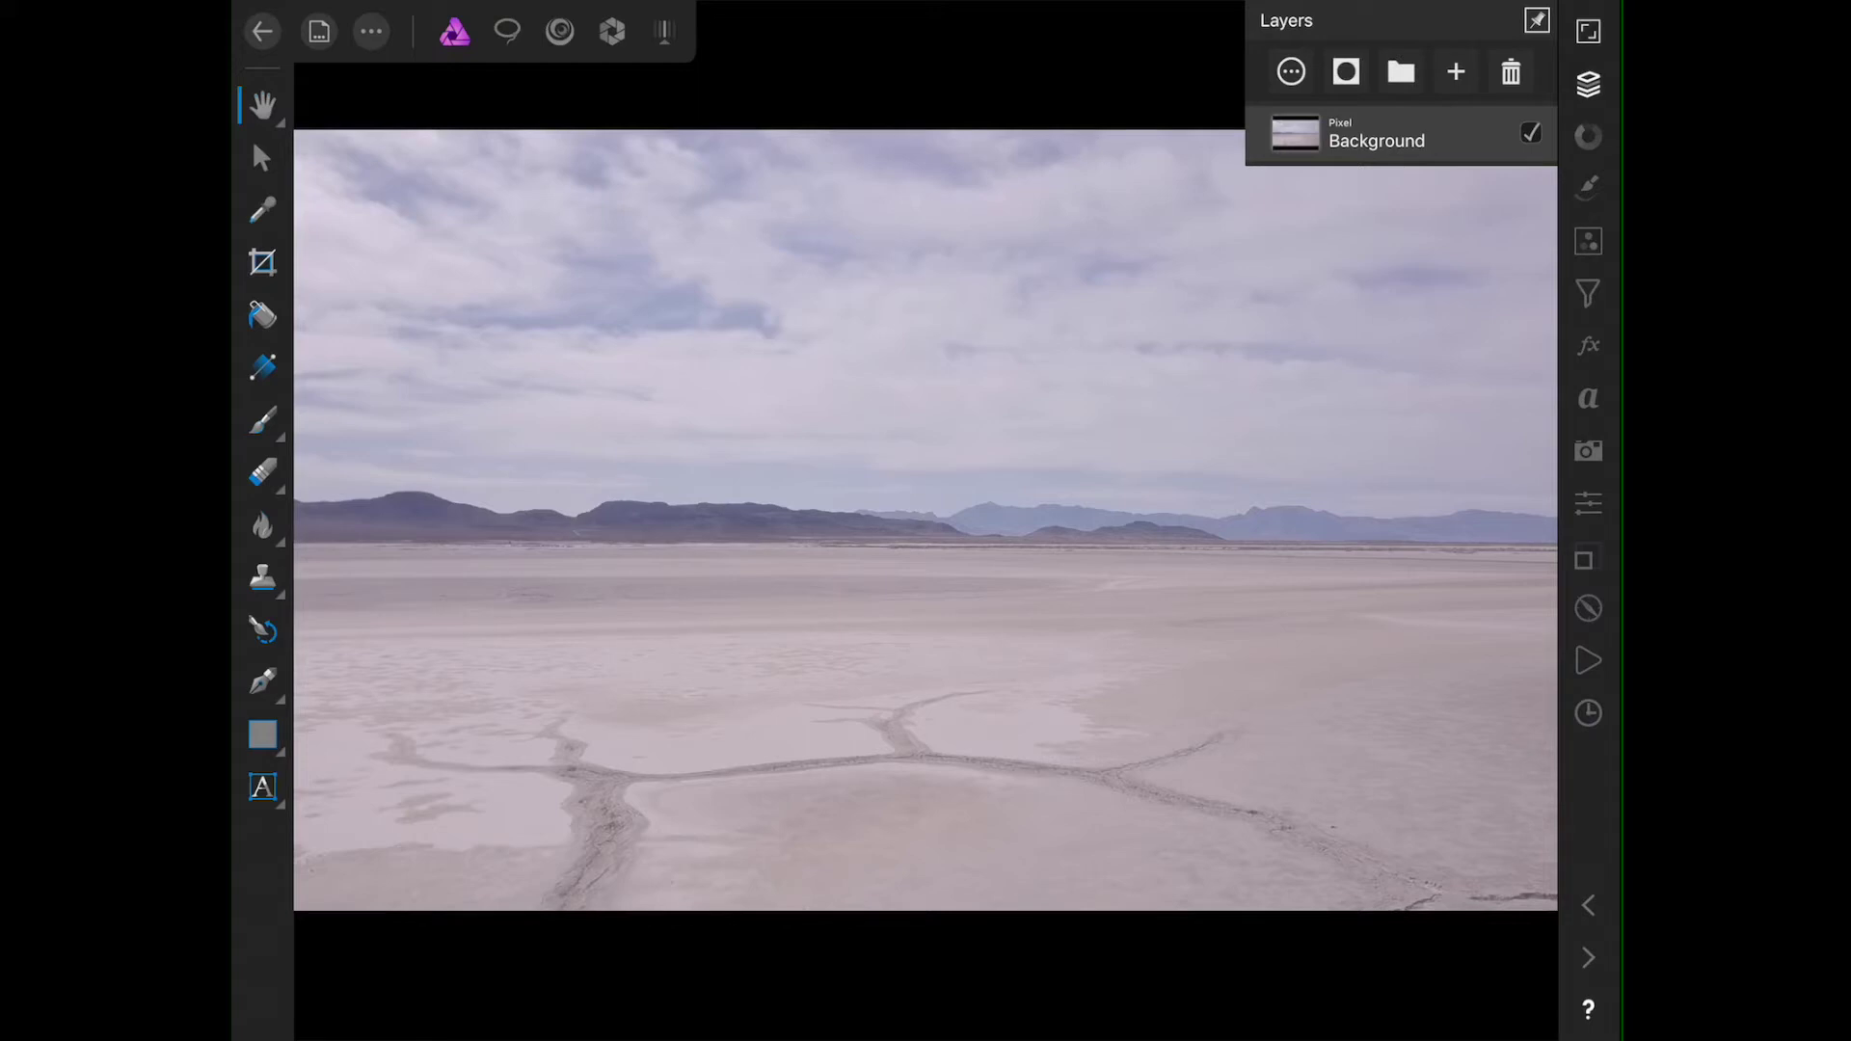
# Step: Open the Adjustments studio and browse its full list of adjustments
pyautogui.click(1588, 241)
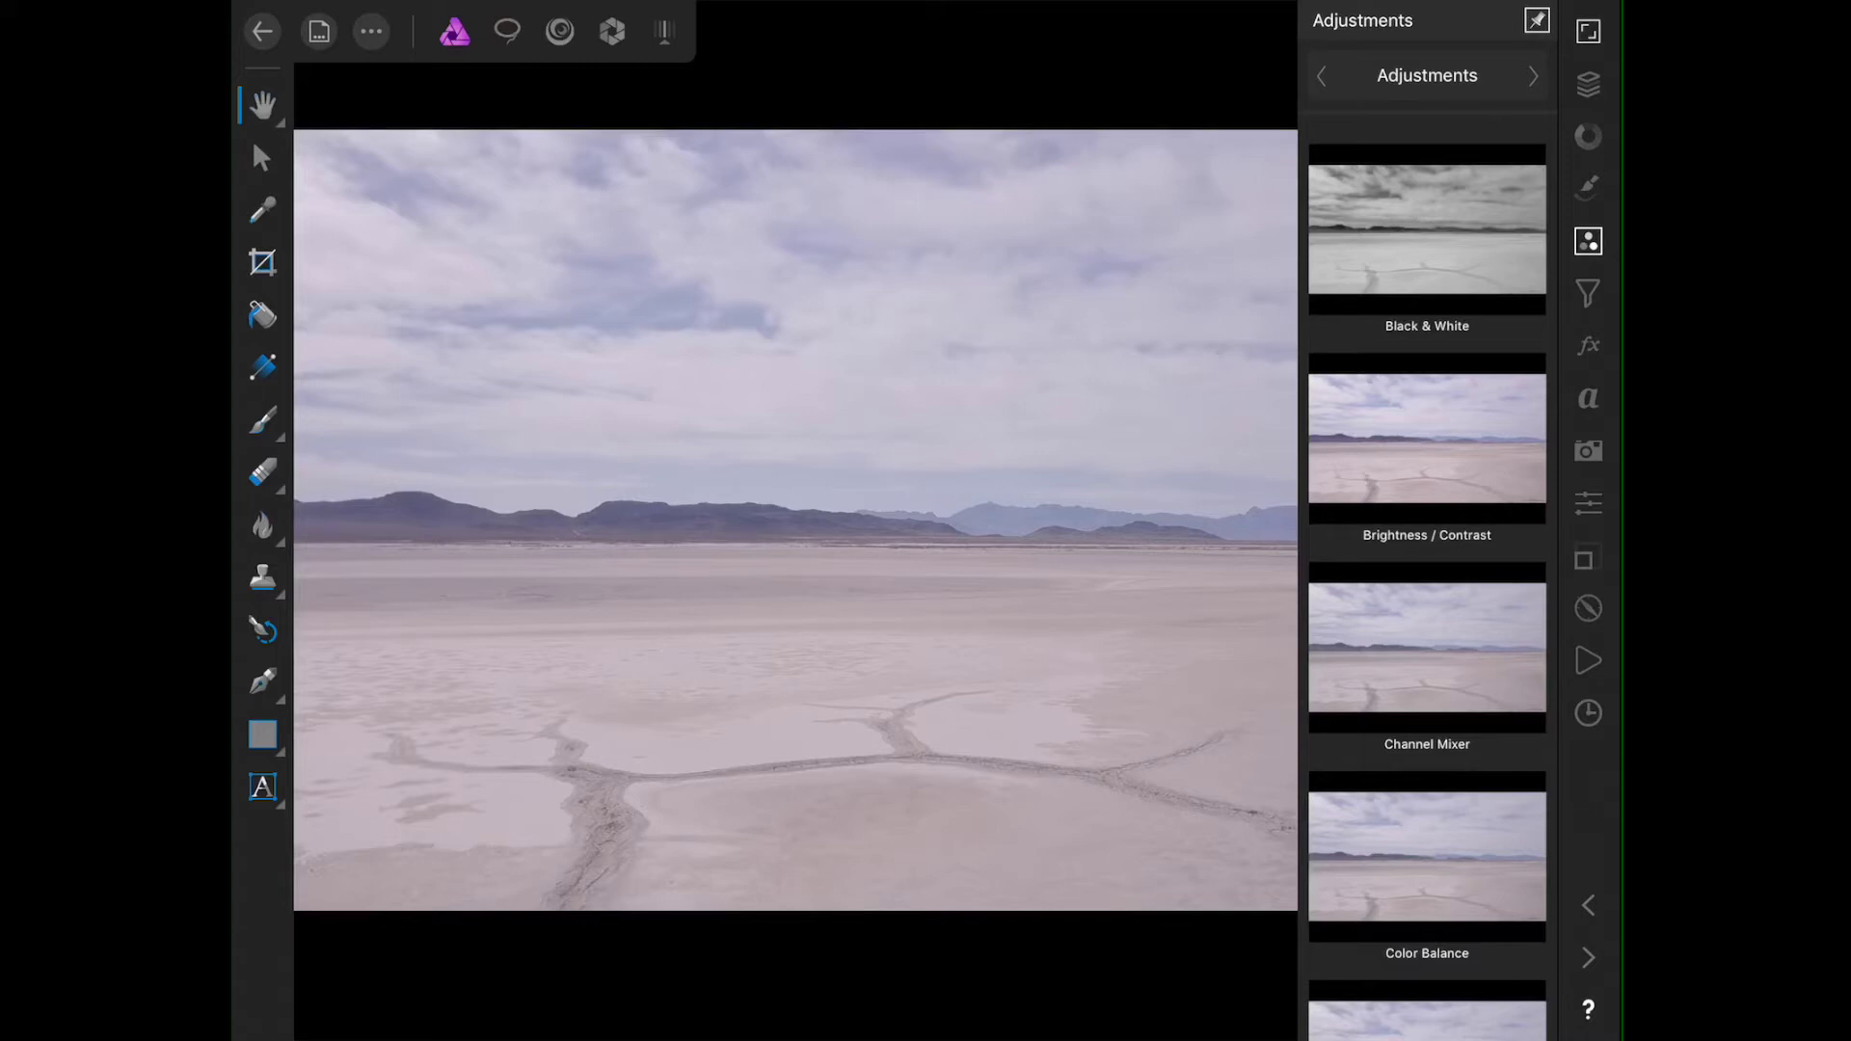
pyautogui.scroll(-2, 1427, 578)
pyautogui.scroll(-1, 1427, 579)
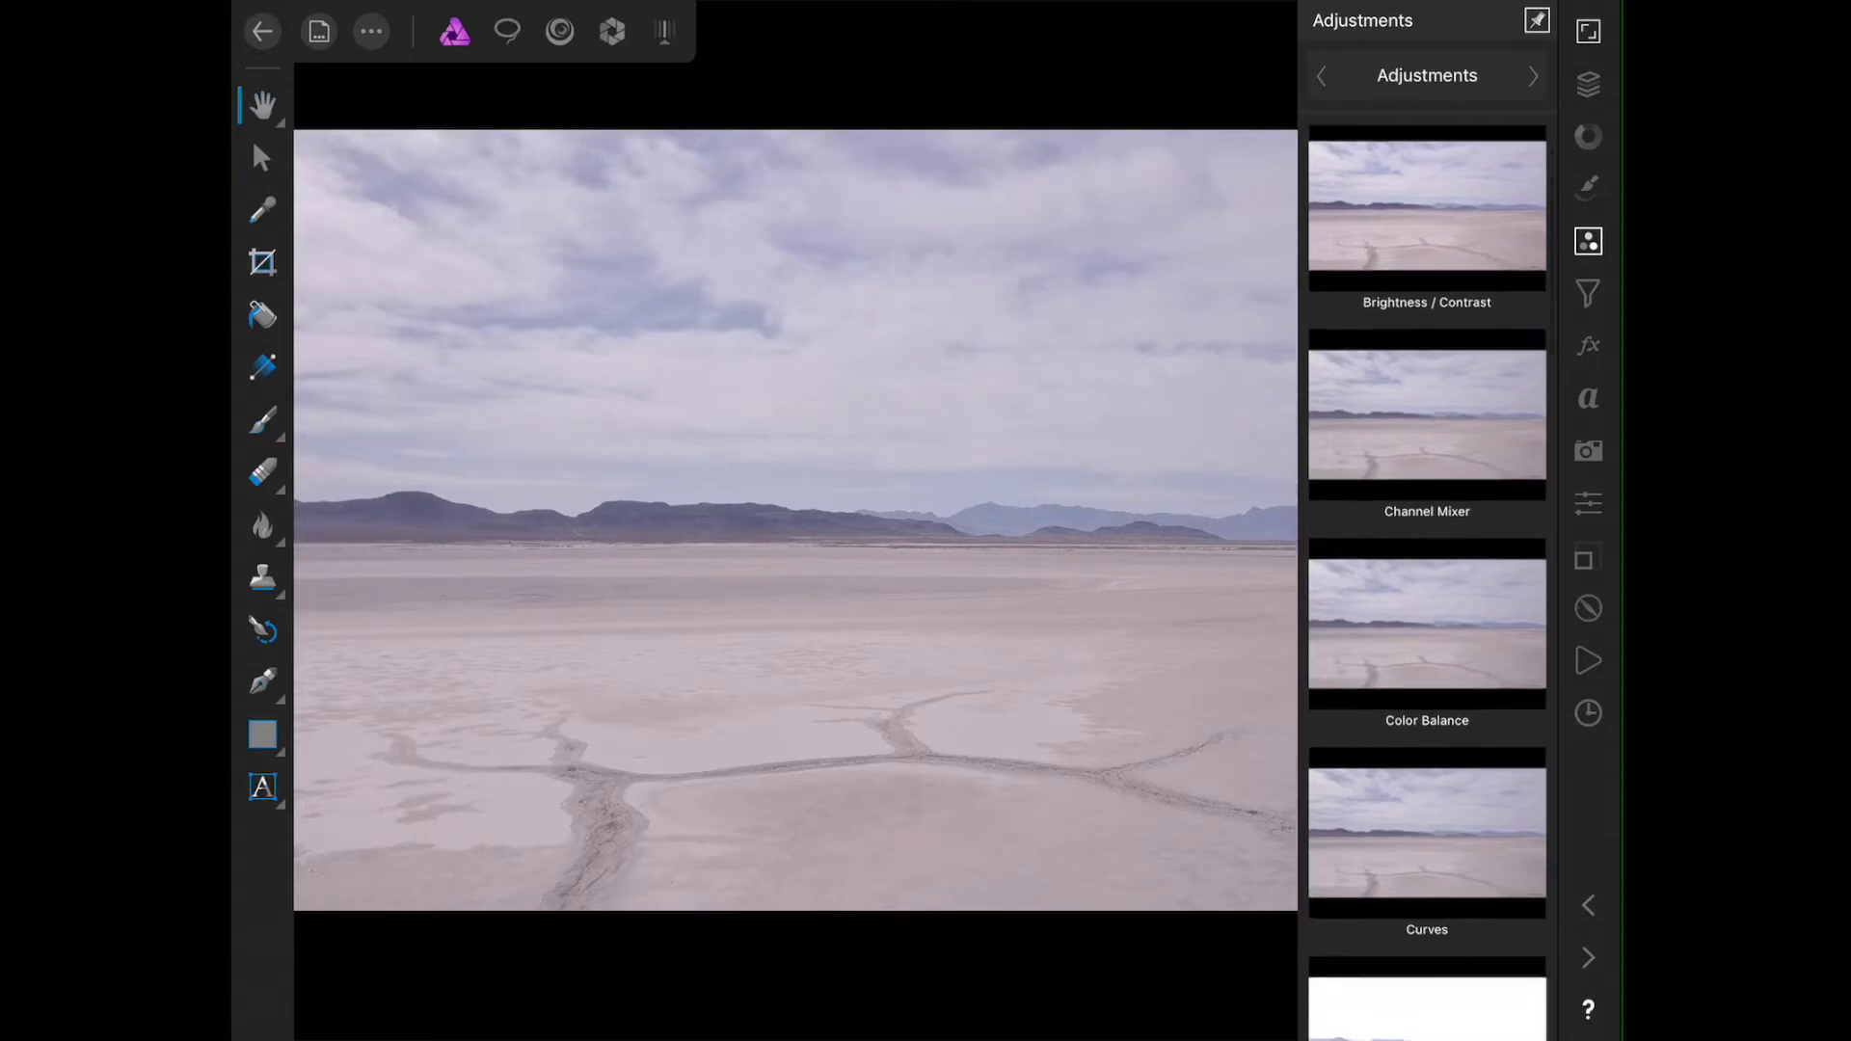
pyautogui.scroll(-2, 1427, 579)
pyautogui.scroll(-2, 1428, 579)
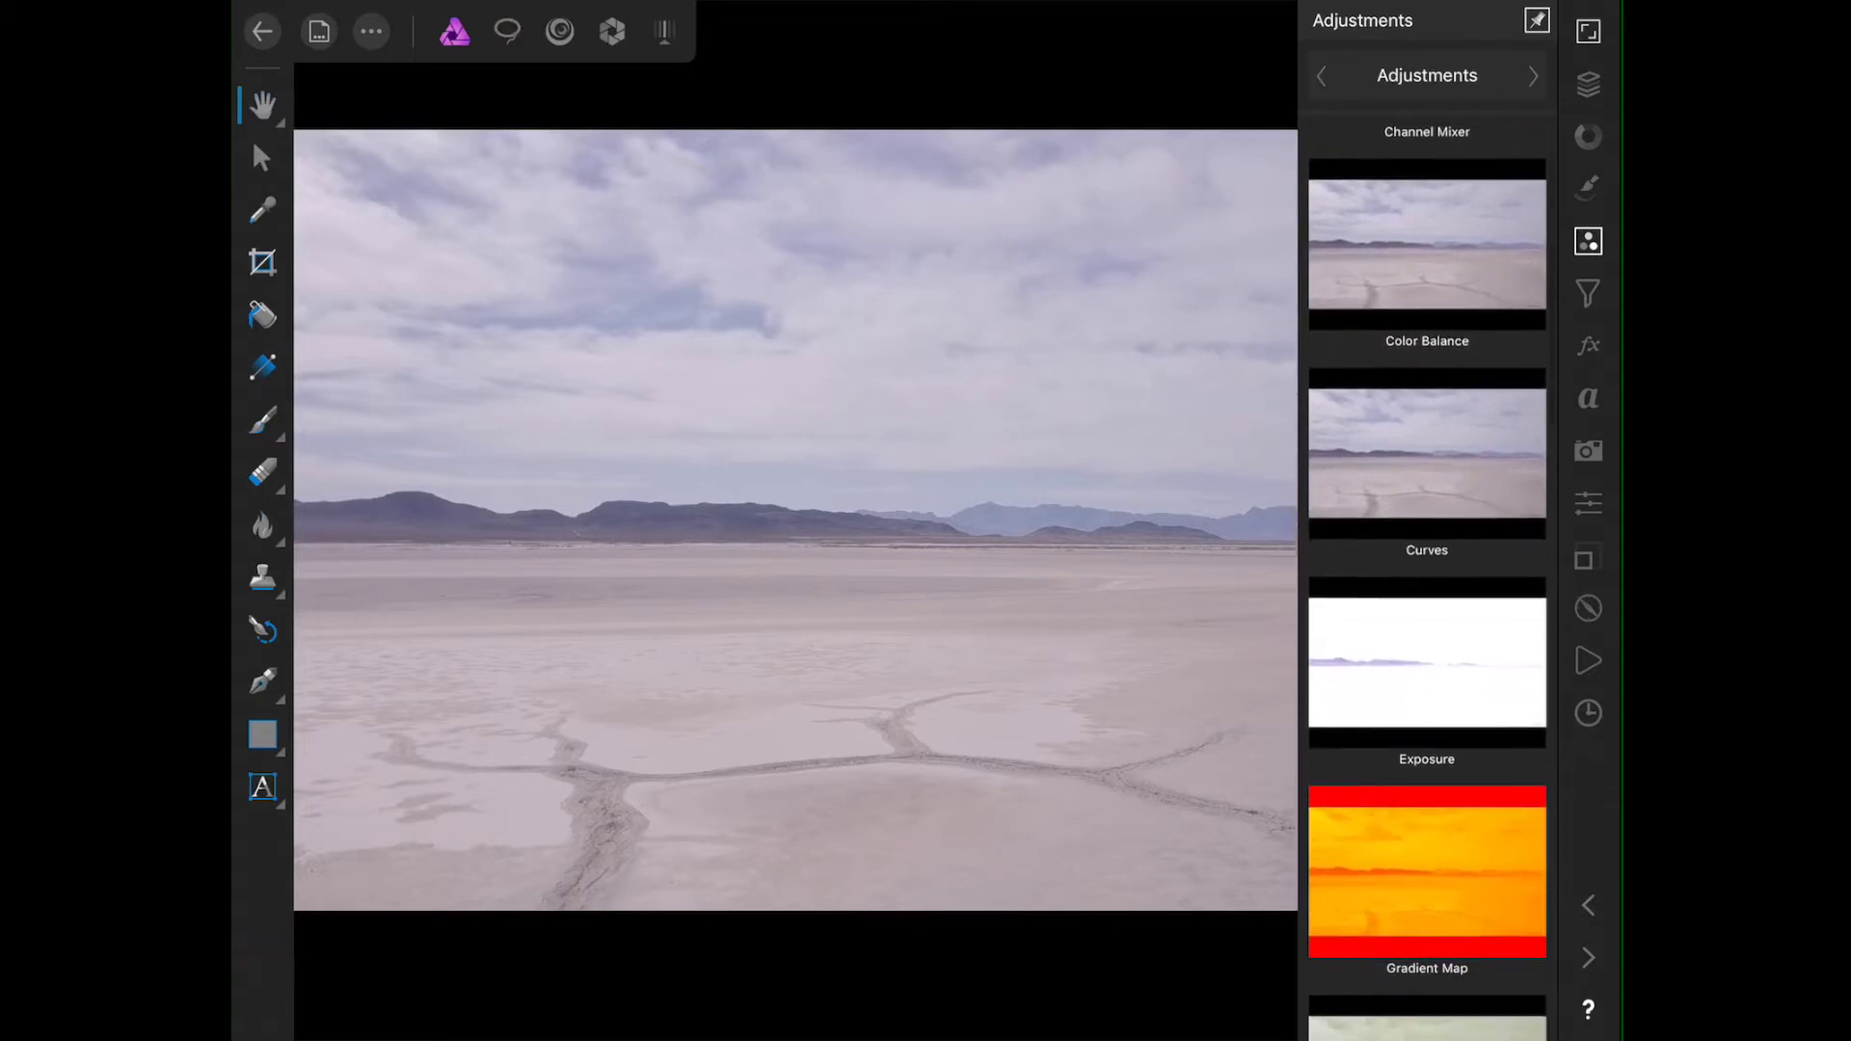
pyautogui.scroll(-2, 1428, 578)
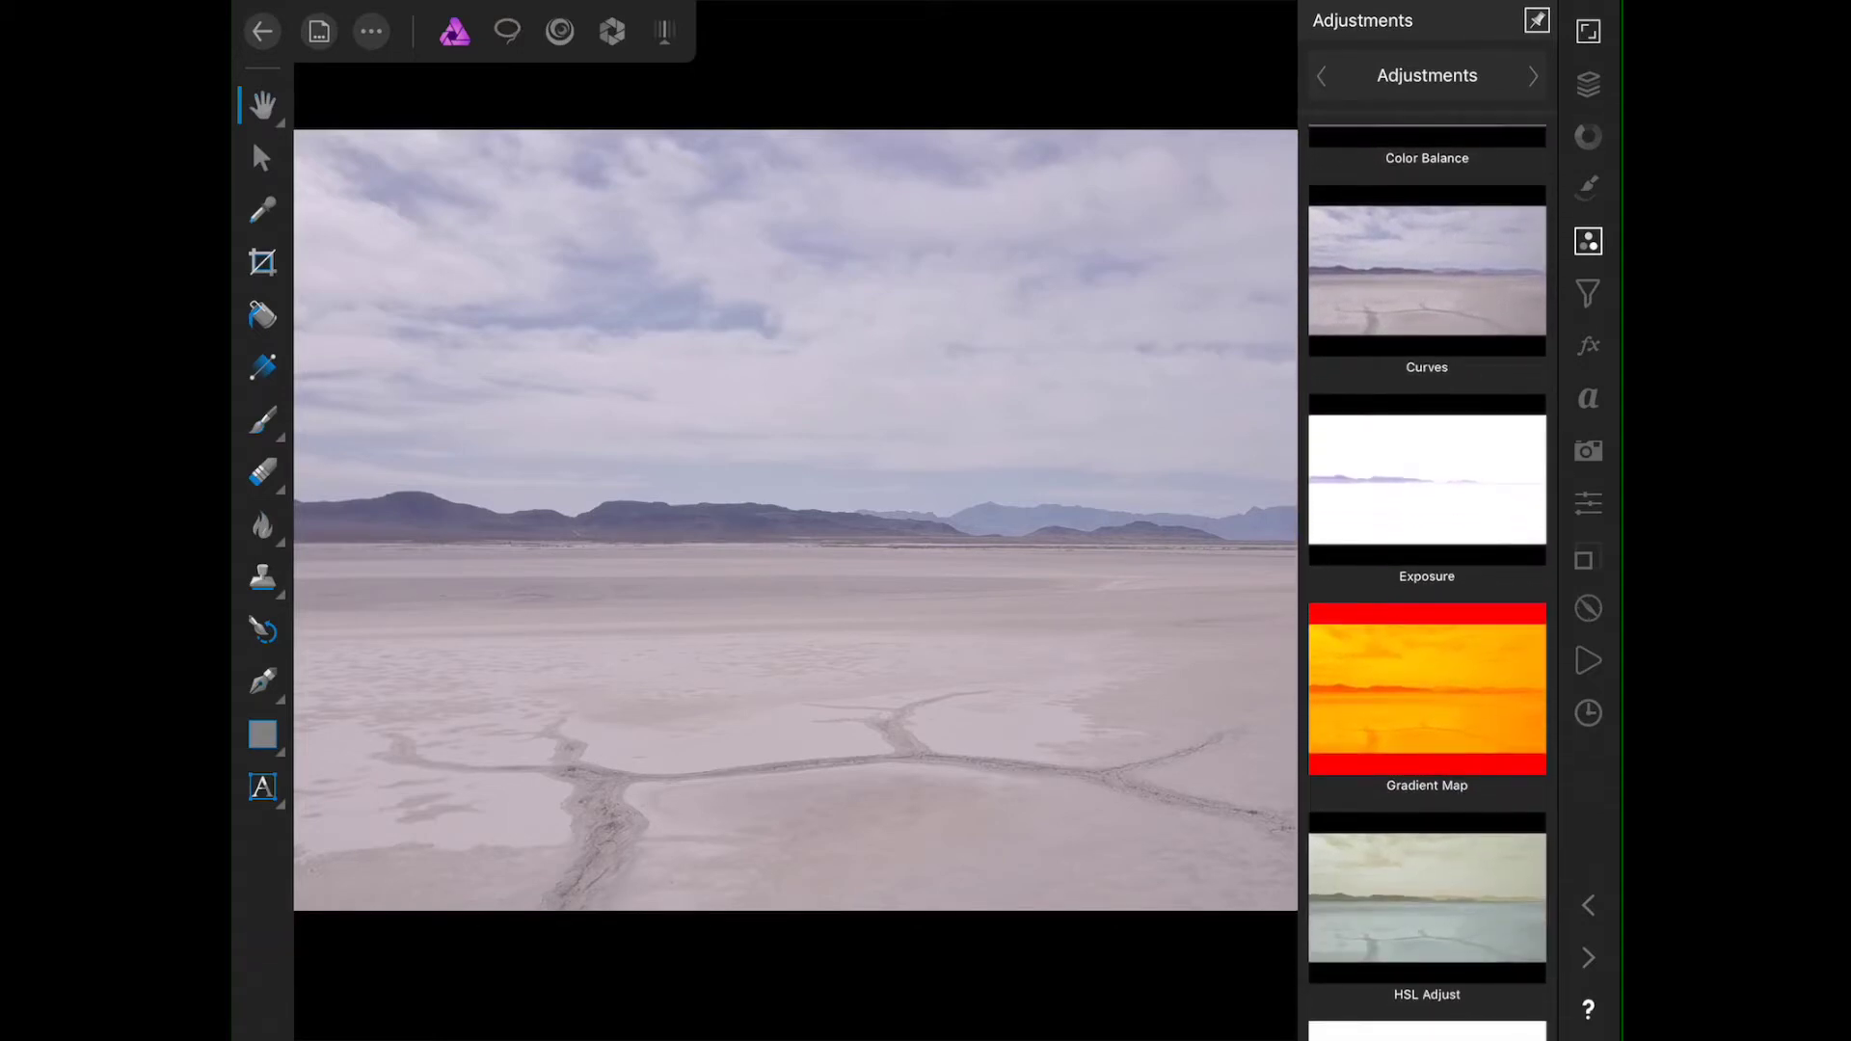
pyautogui.scroll(-5, 1427, 579)
pyautogui.scroll(-4, 1427, 579)
pyautogui.scroll(-3, 1428, 578)
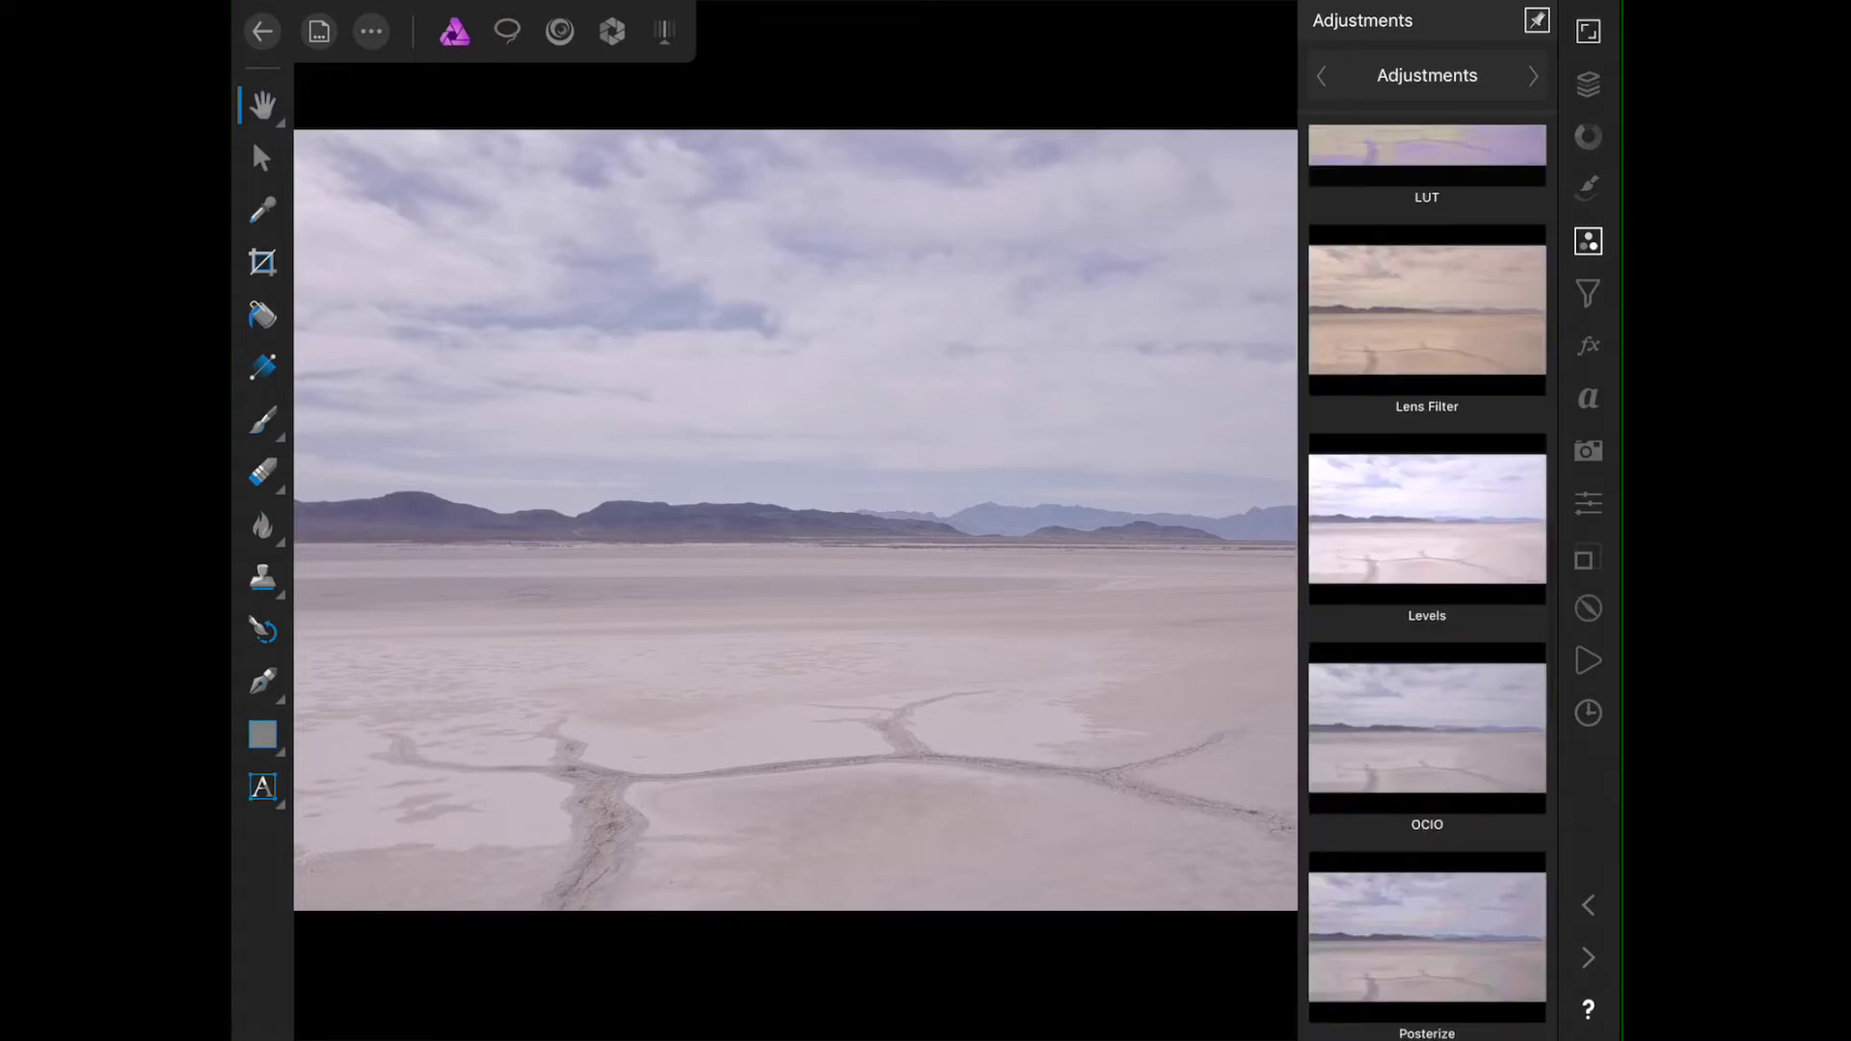
pyautogui.scroll(3, 1428, 578)
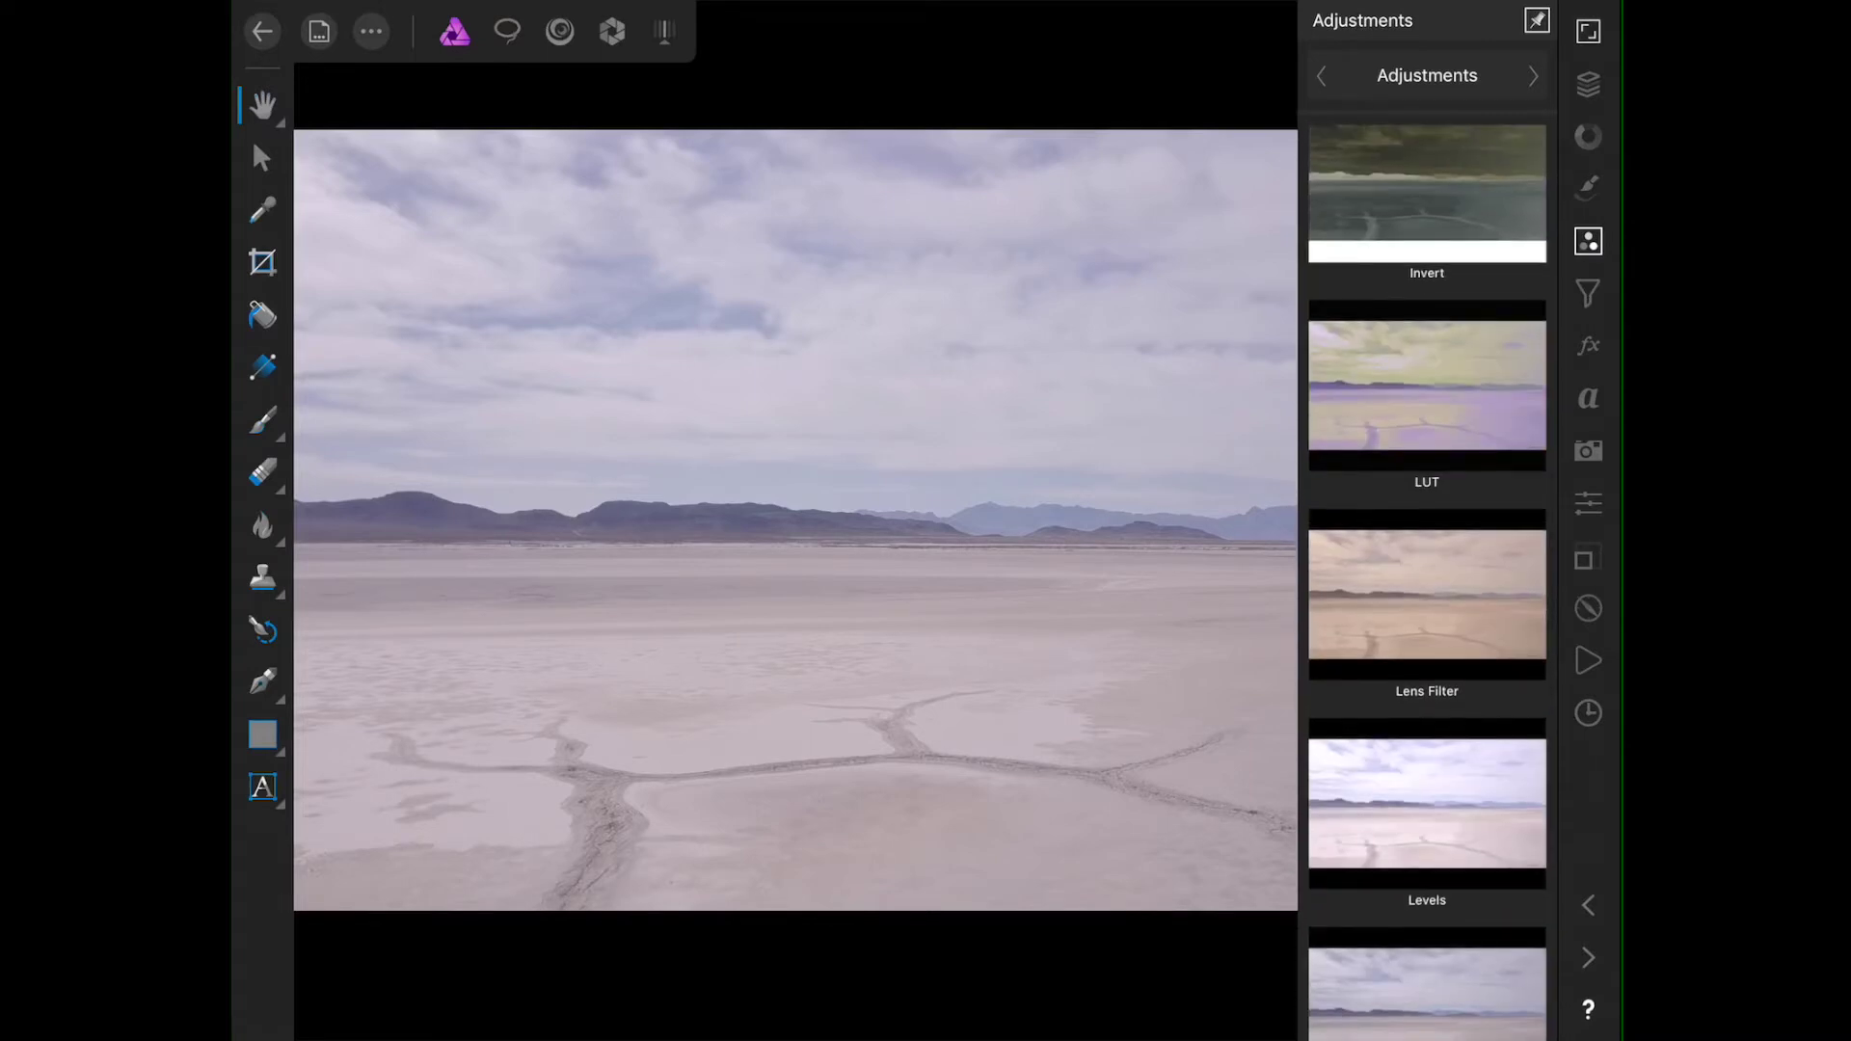
pyautogui.scroll(-3, 1427, 579)
pyautogui.scroll(-3, 1427, 579)
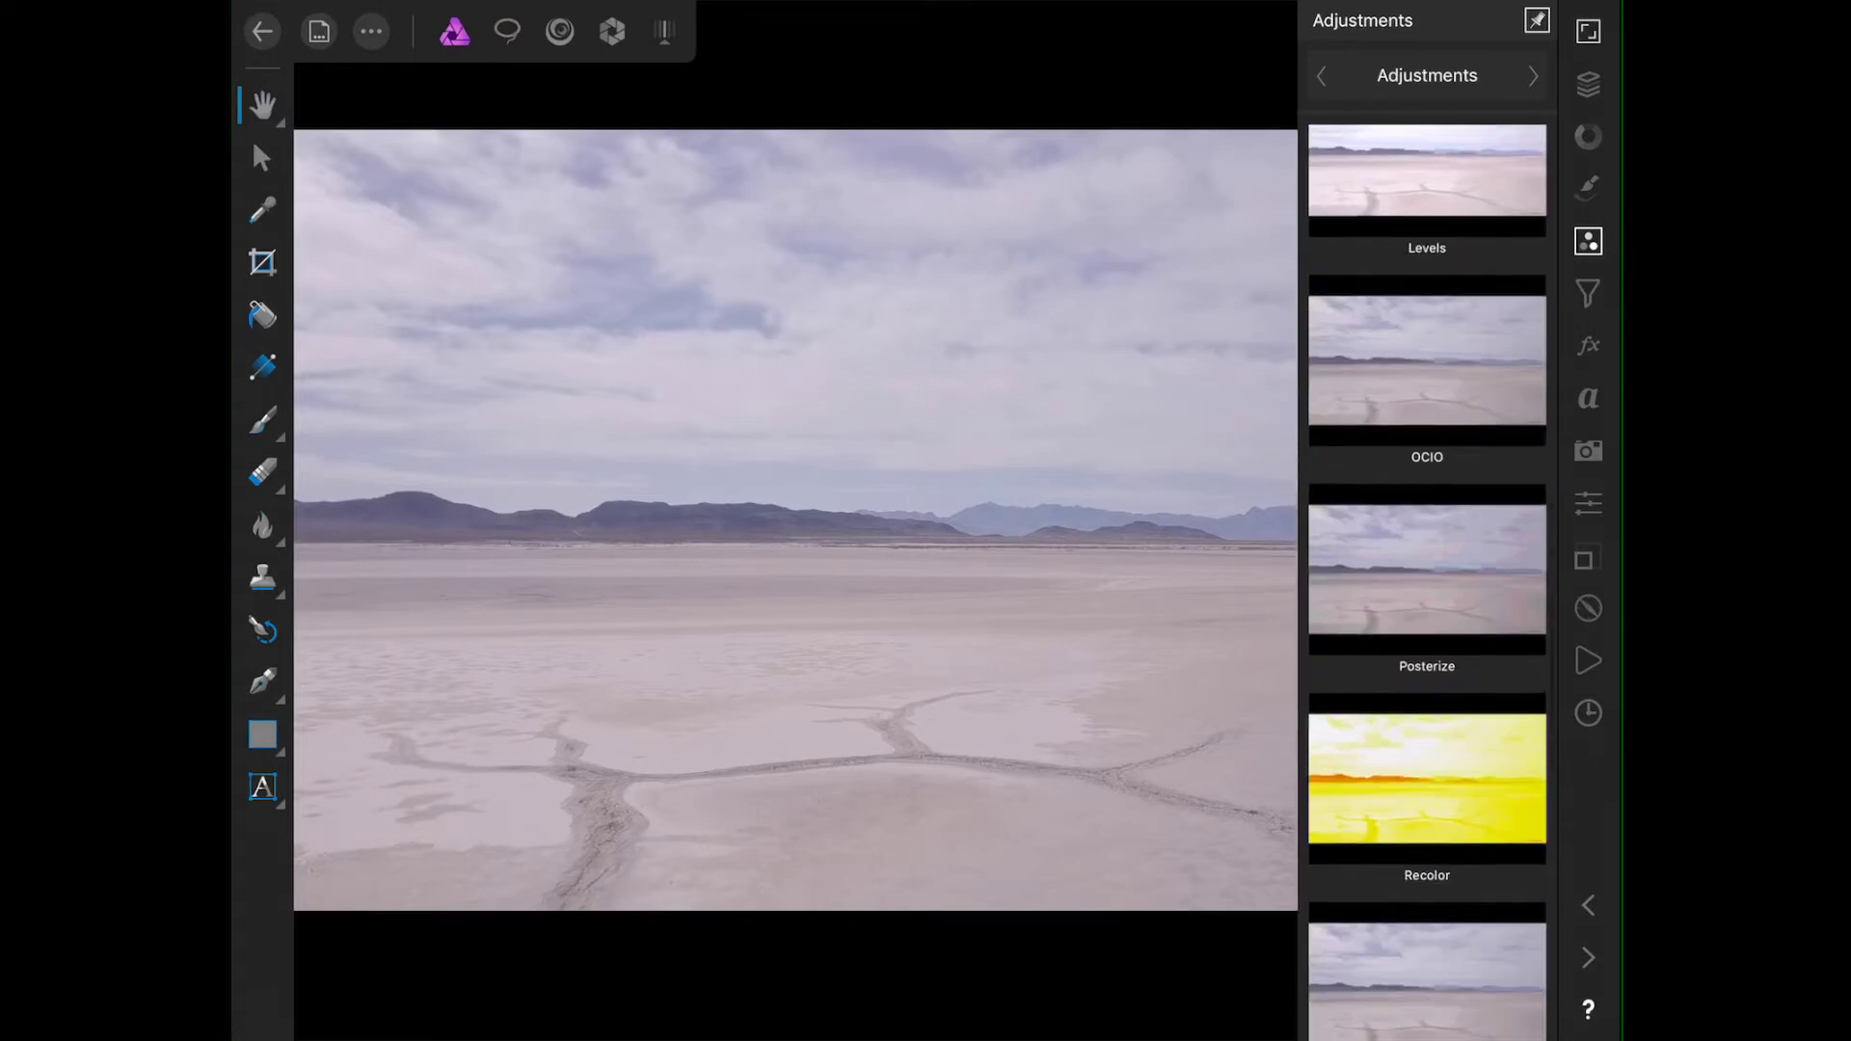
pyautogui.scroll(-1, 1427, 578)
pyautogui.scroll(-3, 1428, 579)
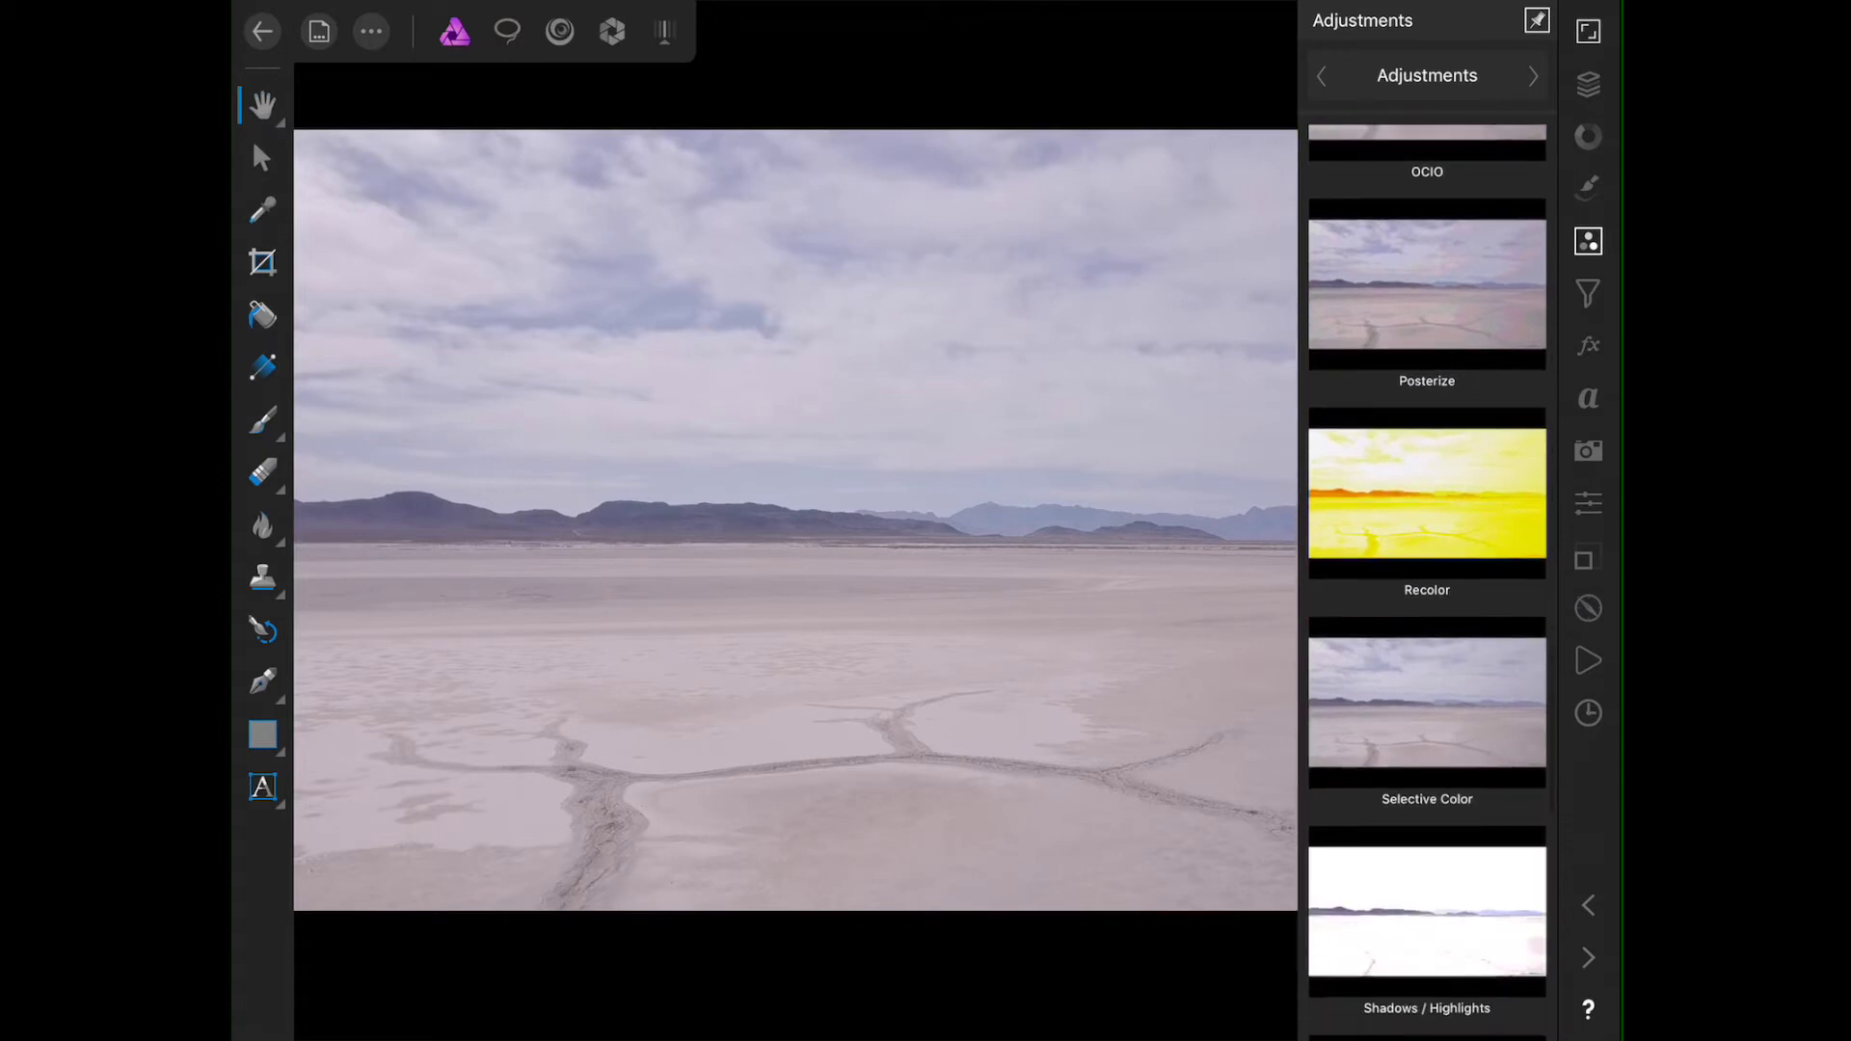
pyautogui.scroll(-5, 1427, 579)
pyautogui.scroll(2, 1427, 578)
pyautogui.scroll(-3, 1427, 578)
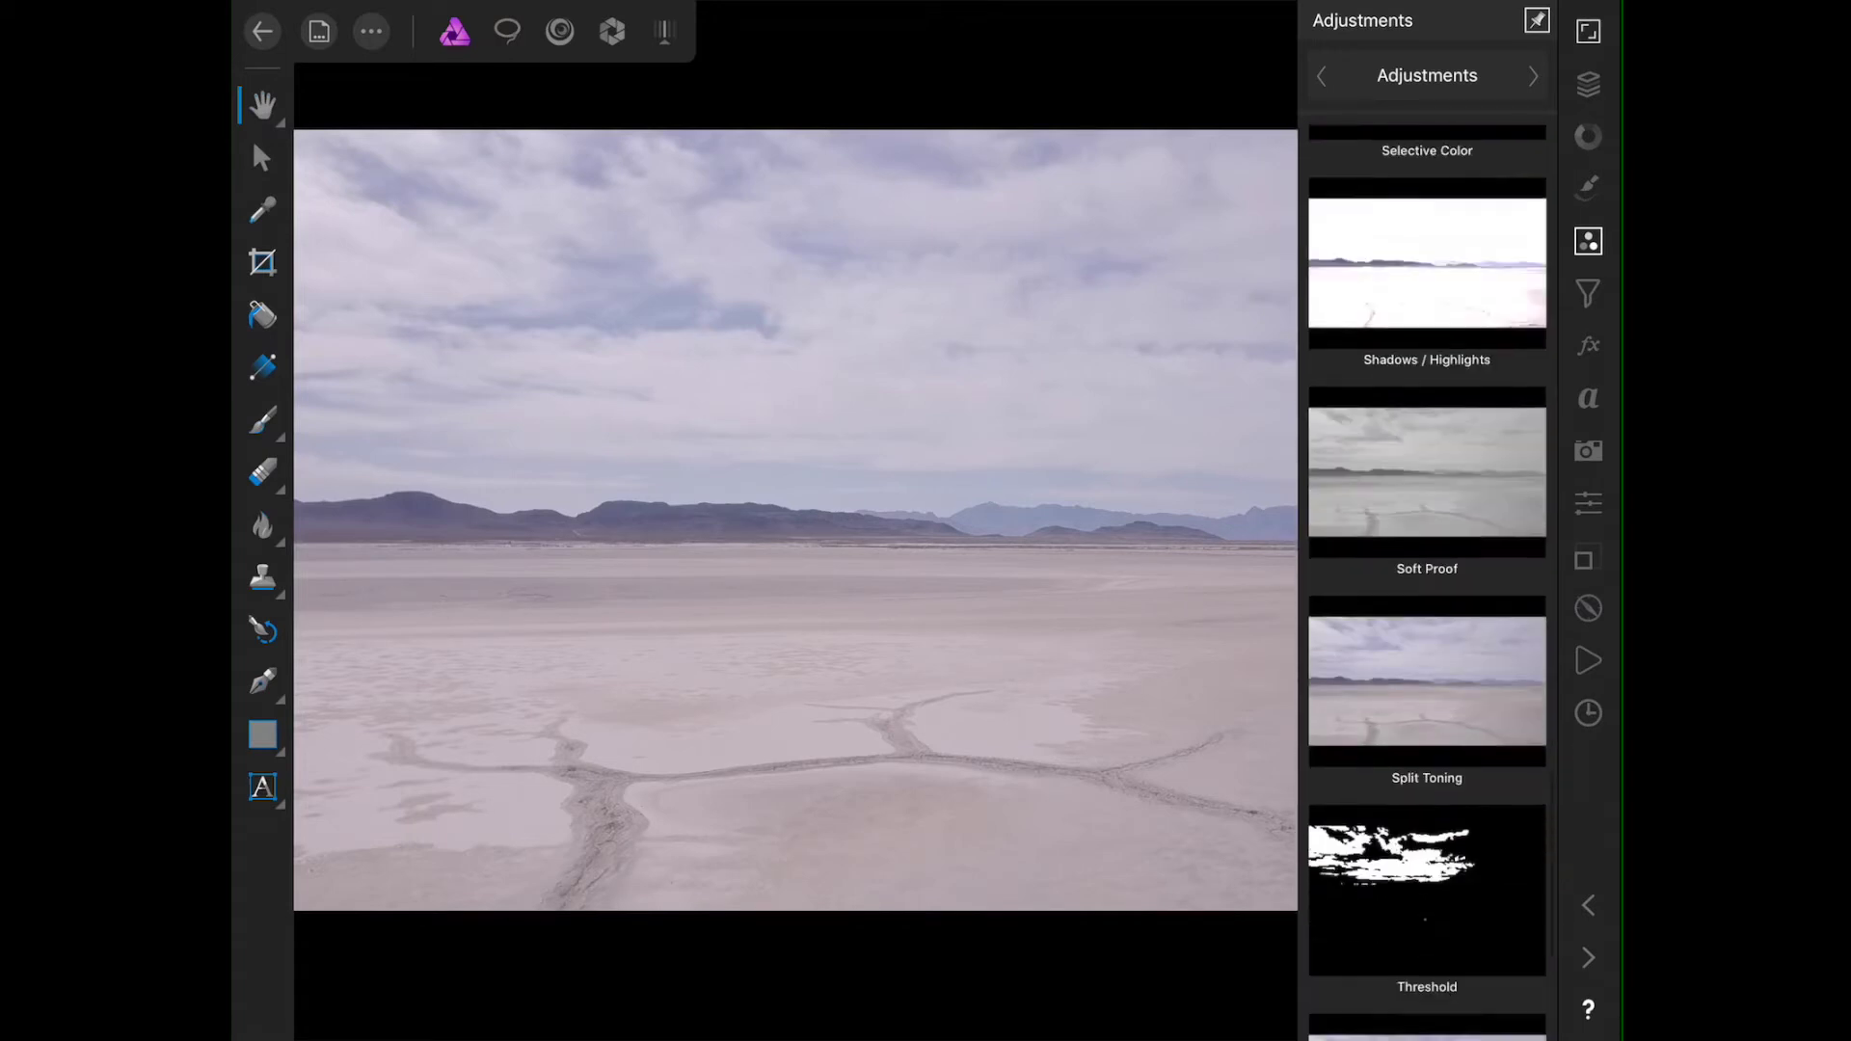
pyautogui.scroll(-1, 1427, 578)
pyautogui.scroll(-2, 1427, 579)
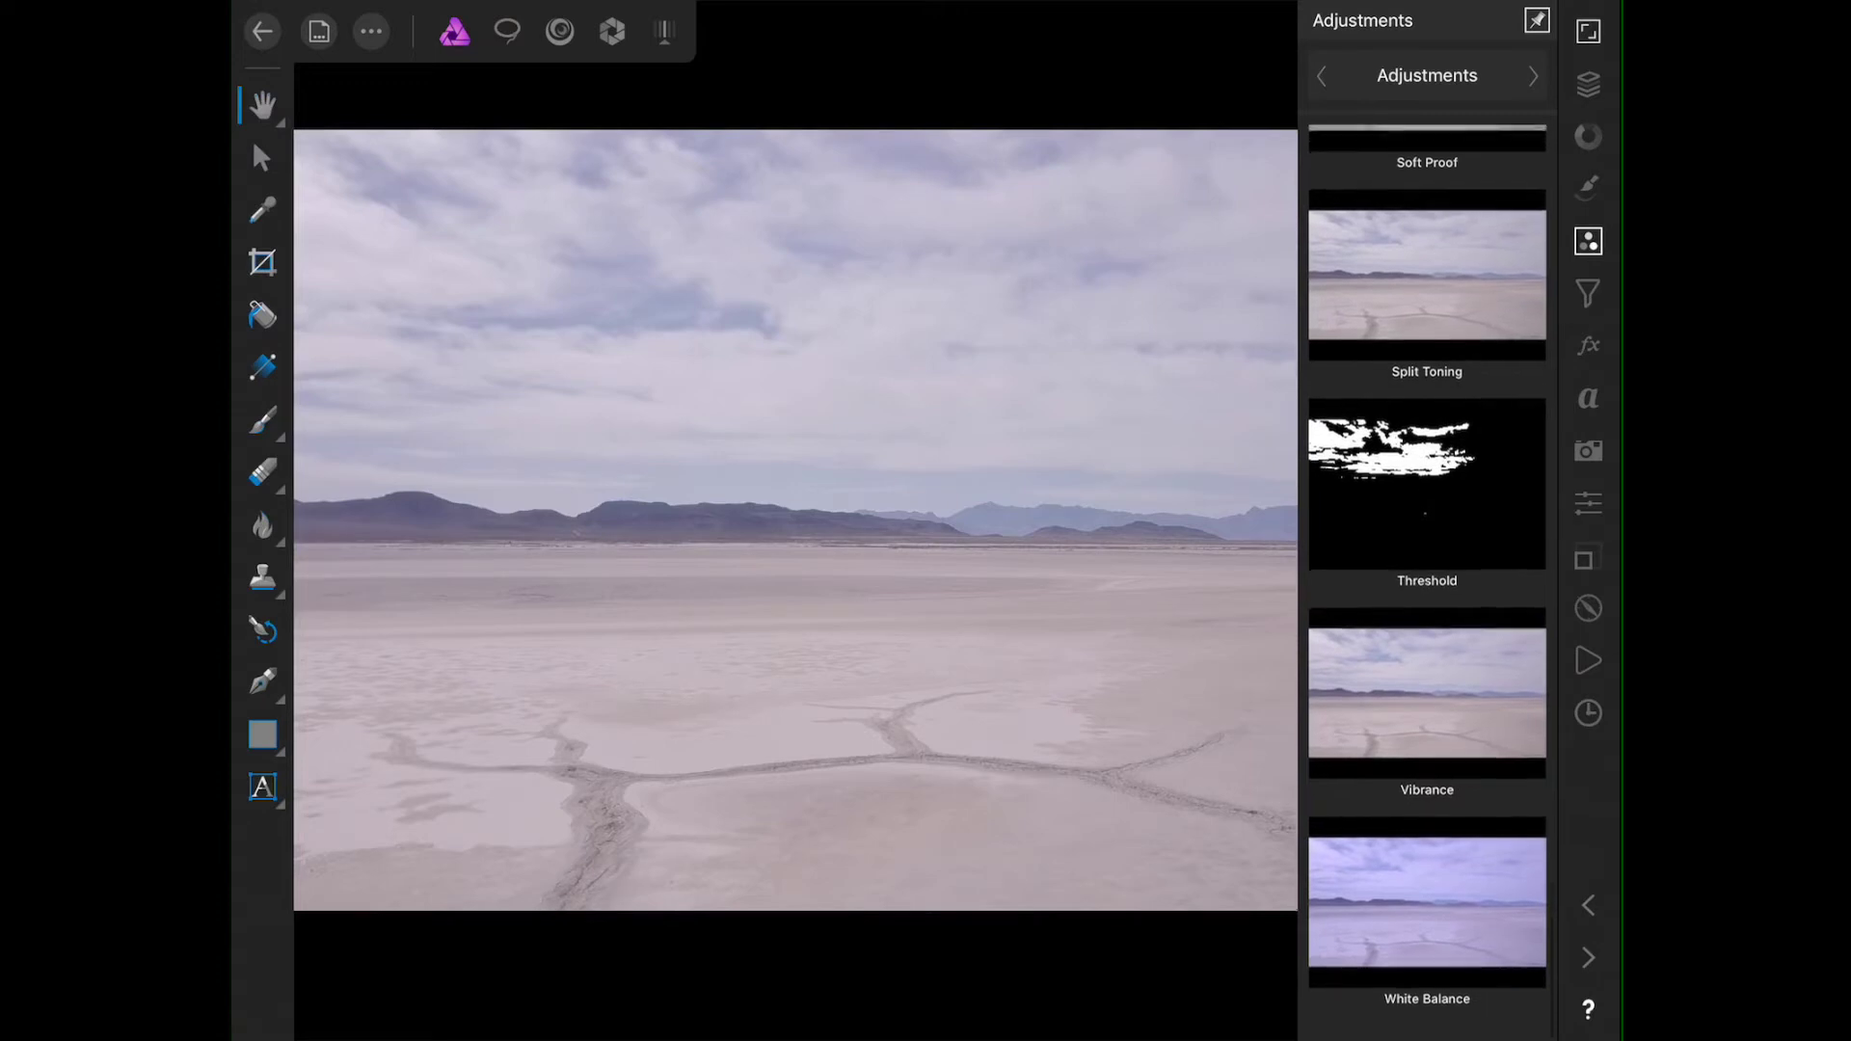
pyautogui.scroll(5, 1427, 579)
pyautogui.scroll(10, 1427, 579)
pyautogui.scroll(-1, 1427, 579)
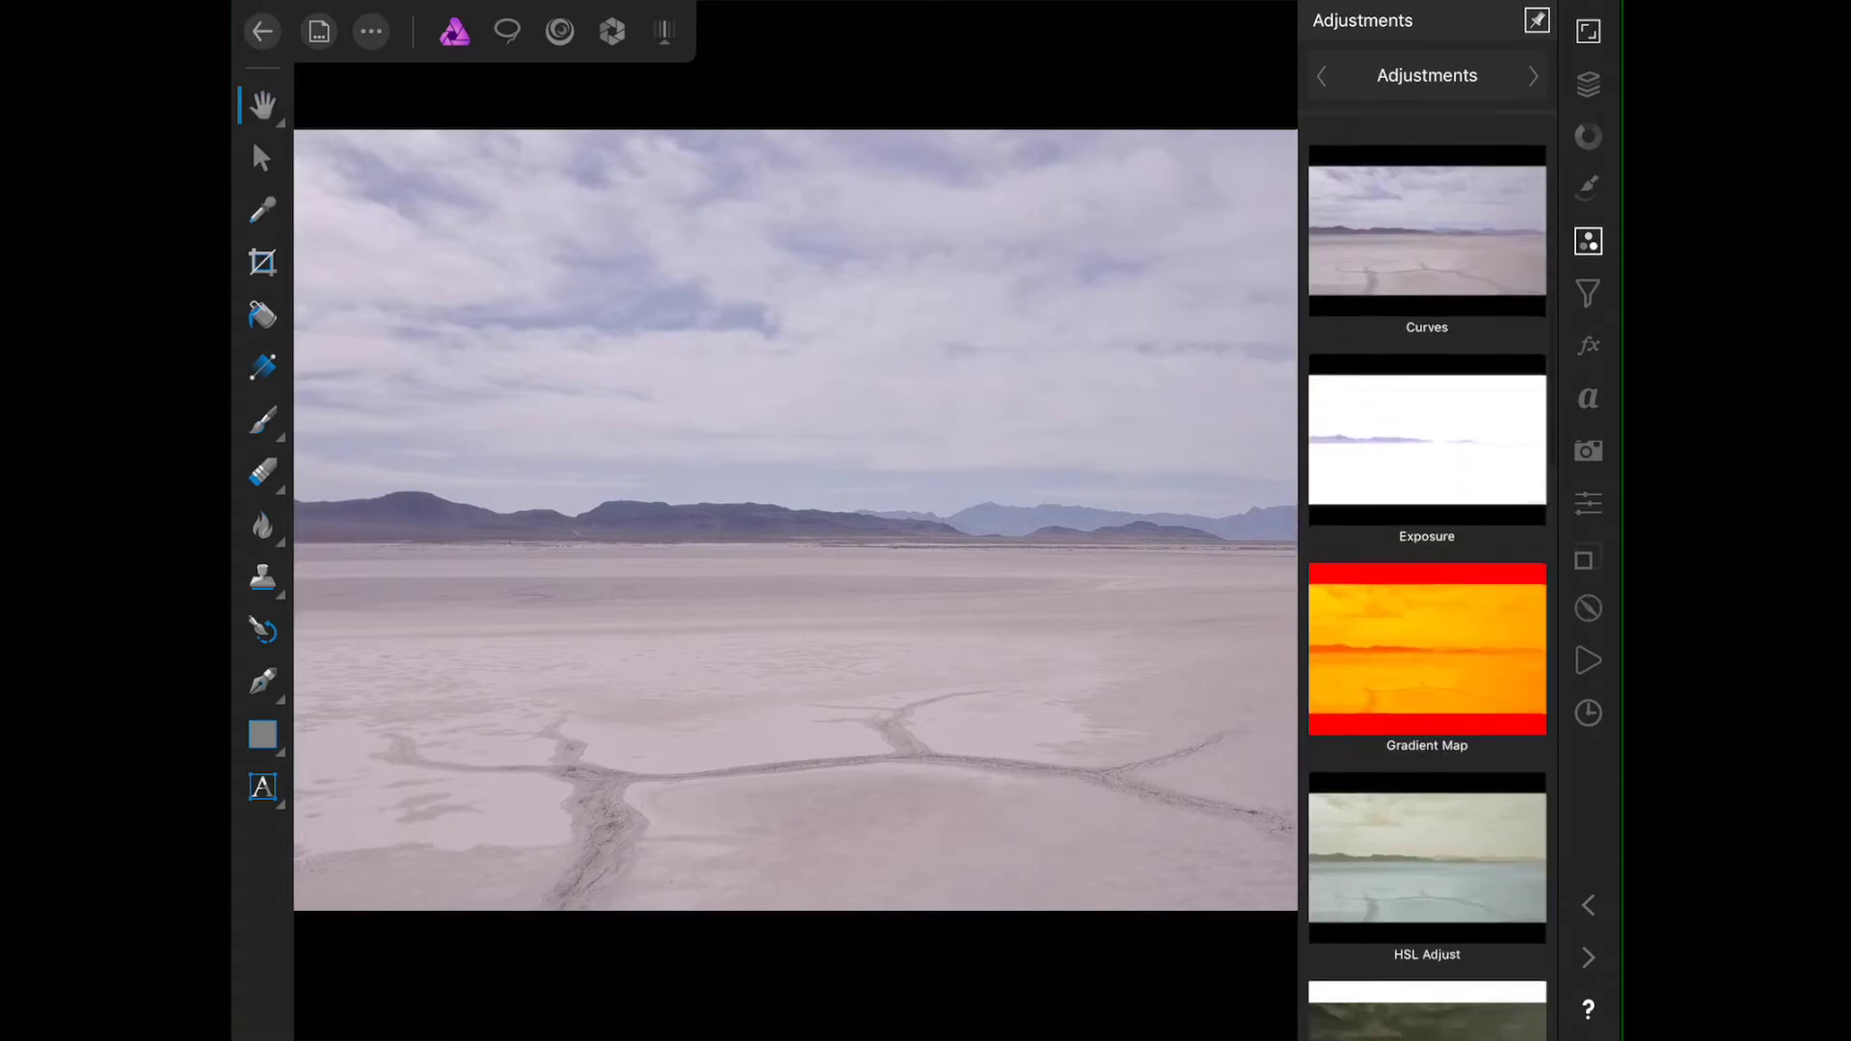
pyautogui.scroll(4, 1428, 578)
# Step: Add Curves and form an S-curve: darker midtones, raised highlights, slightly lifted shadows
pyautogui.click(1427, 624)
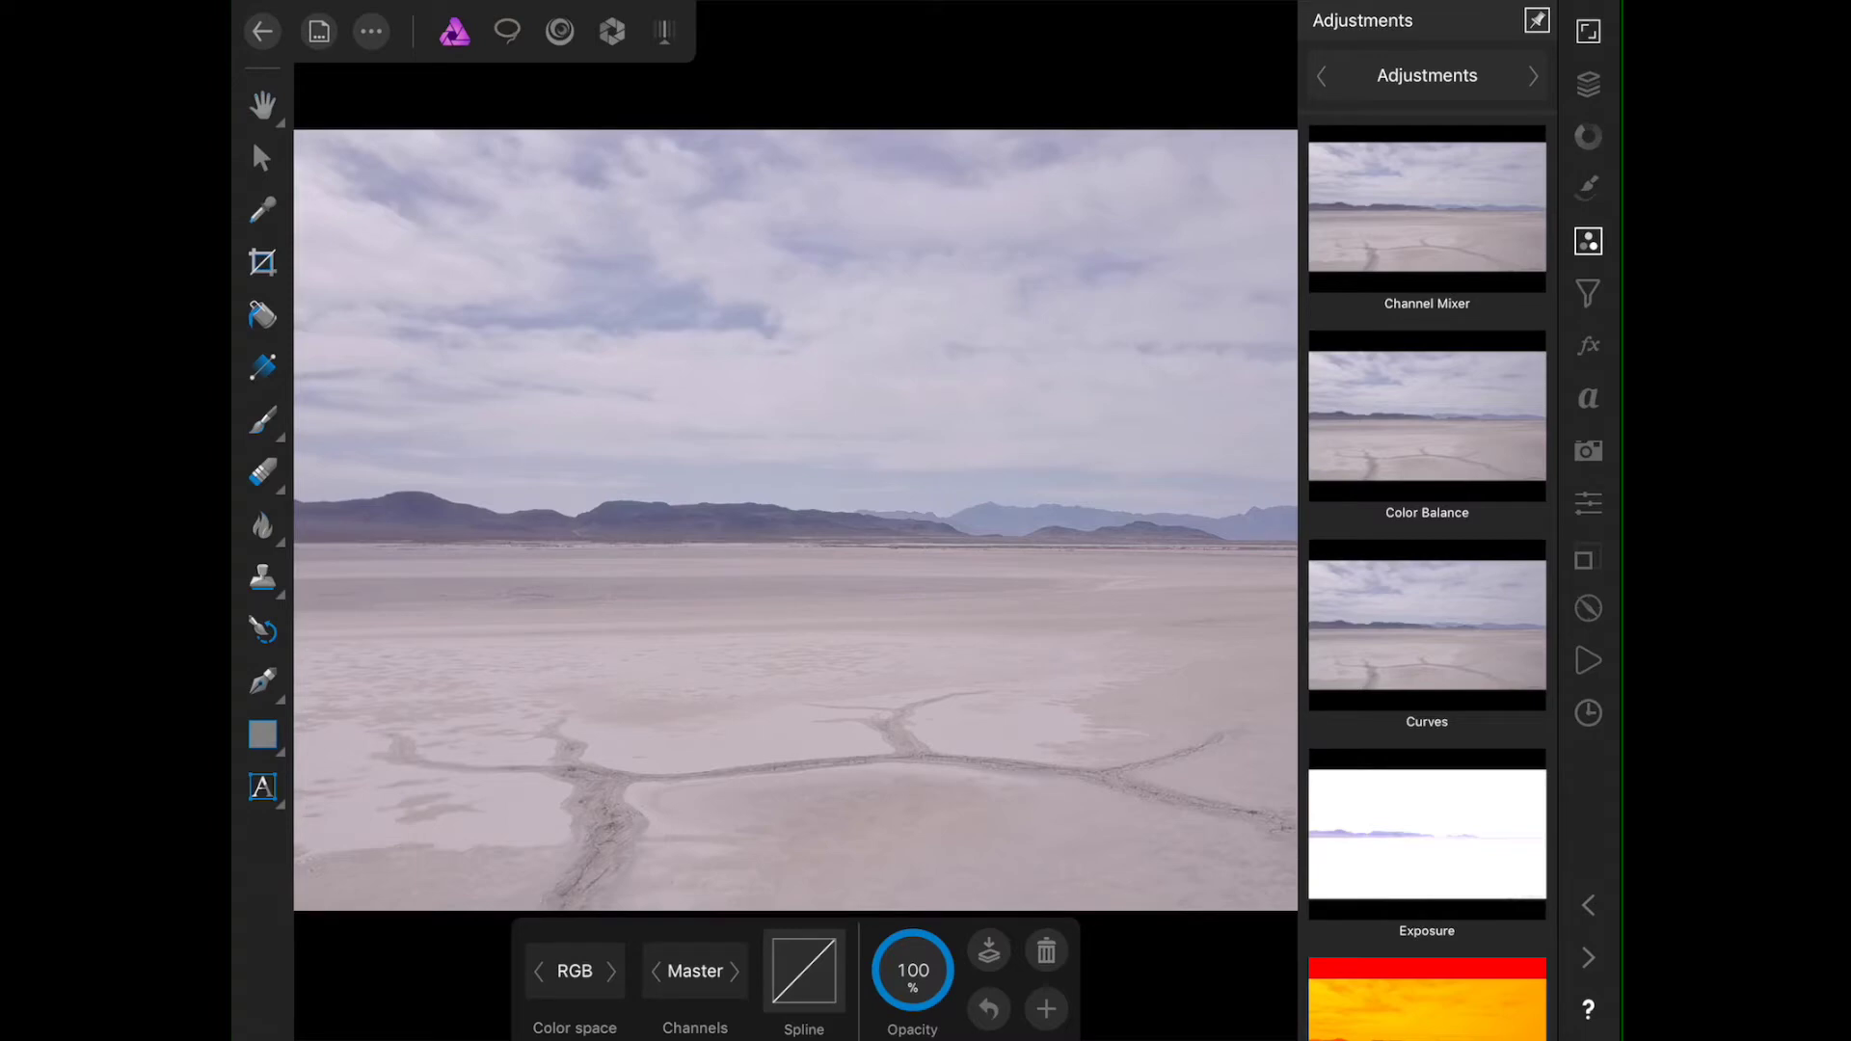
pyautogui.click(803, 969)
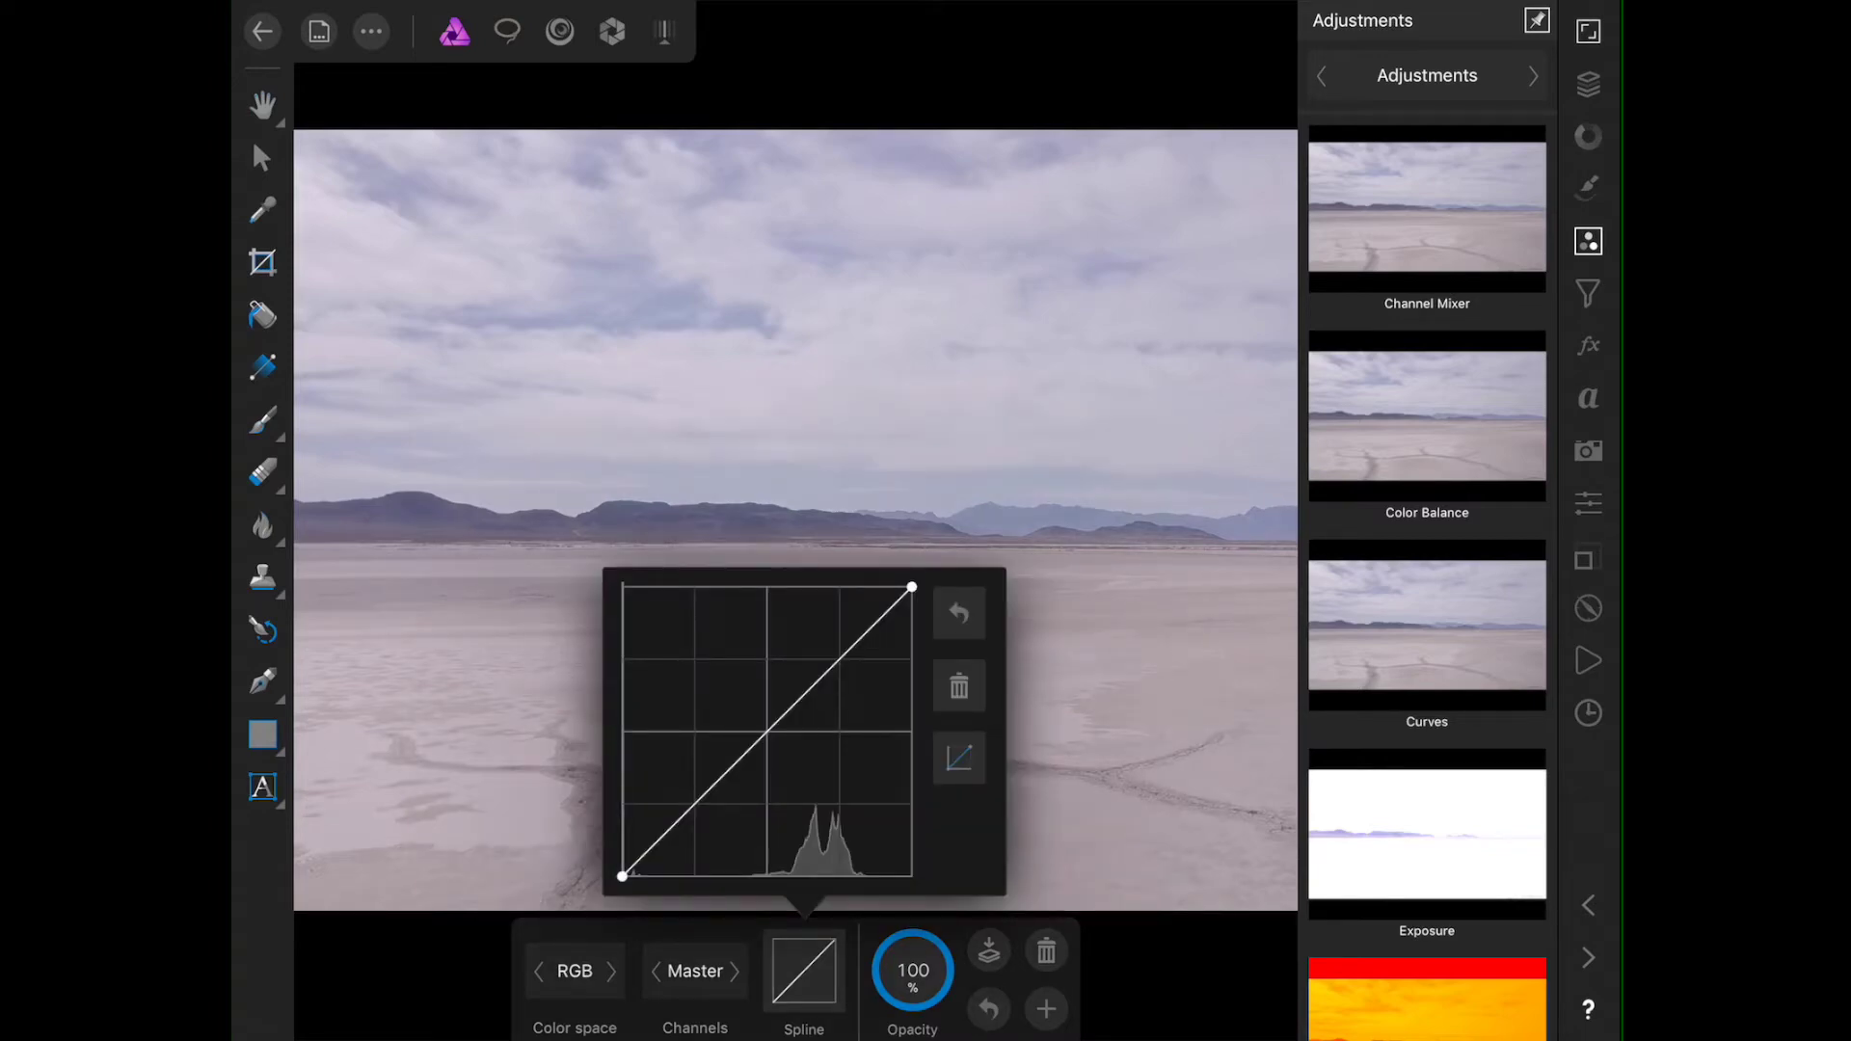
pyautogui.press('Escape')
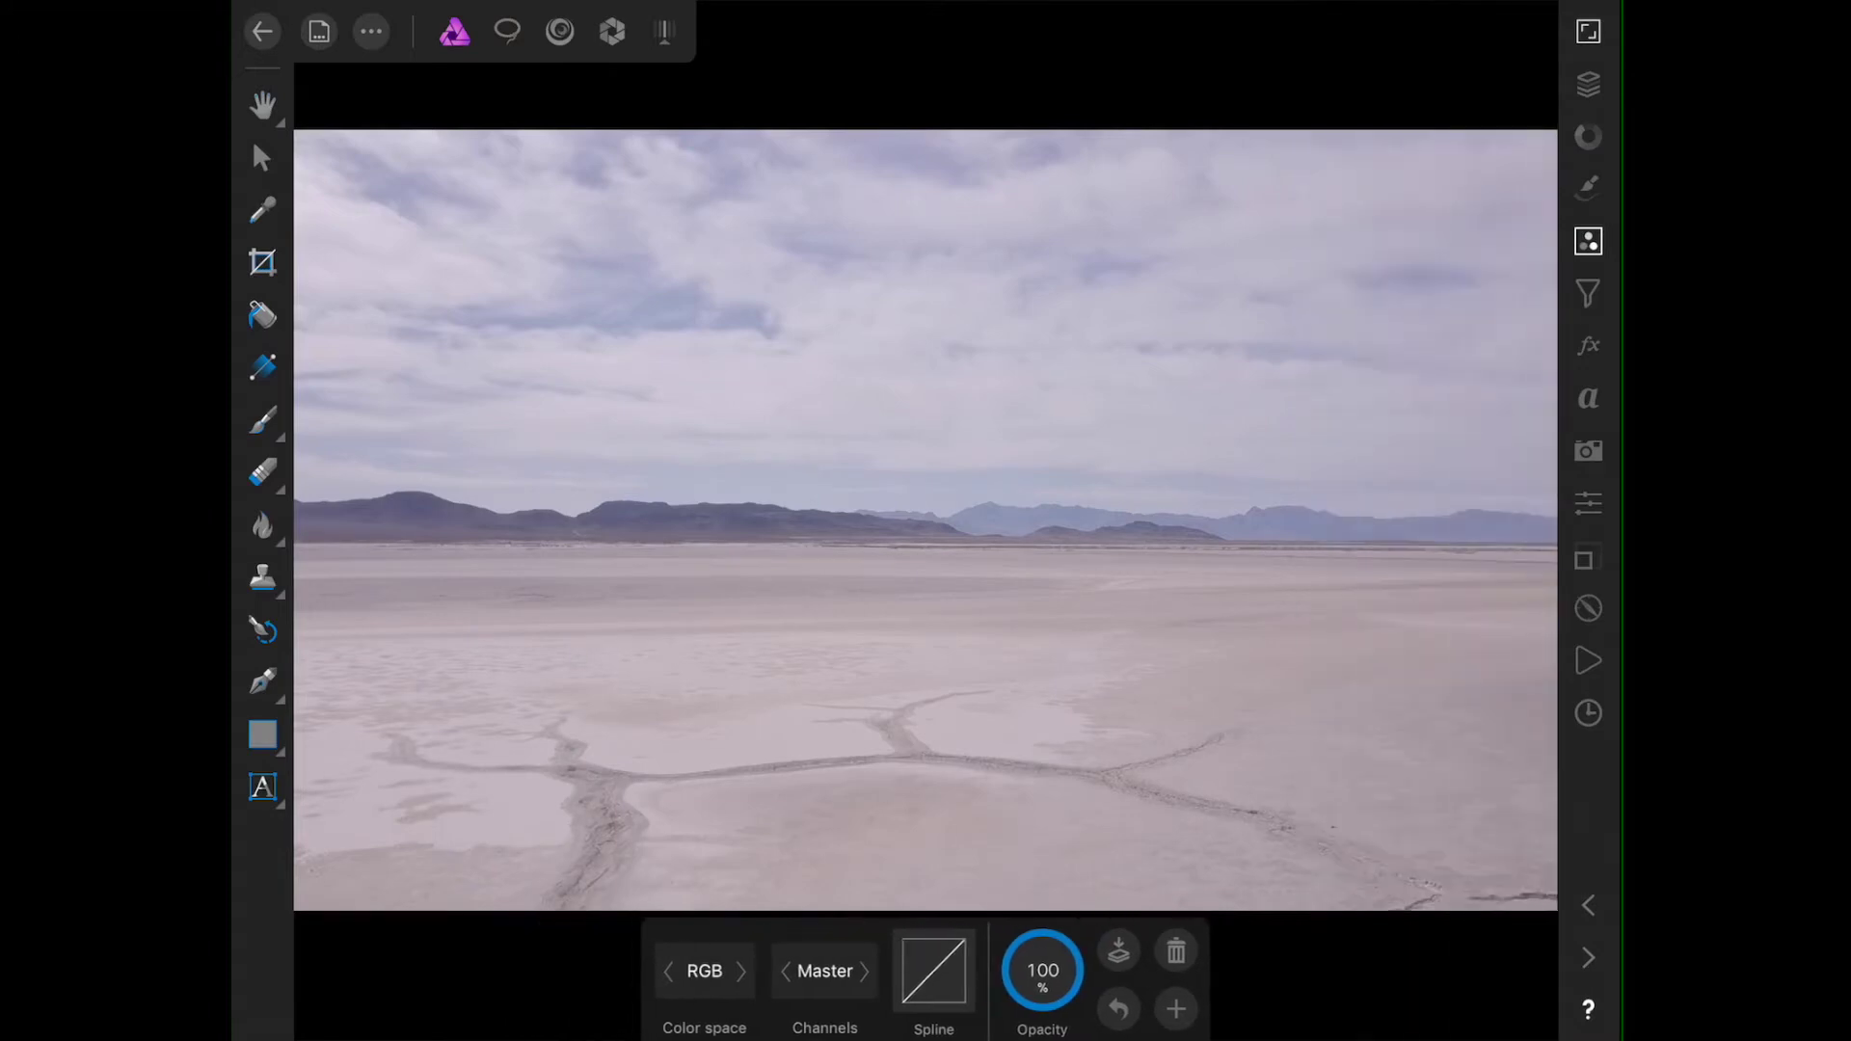
pyautogui.click(933, 971)
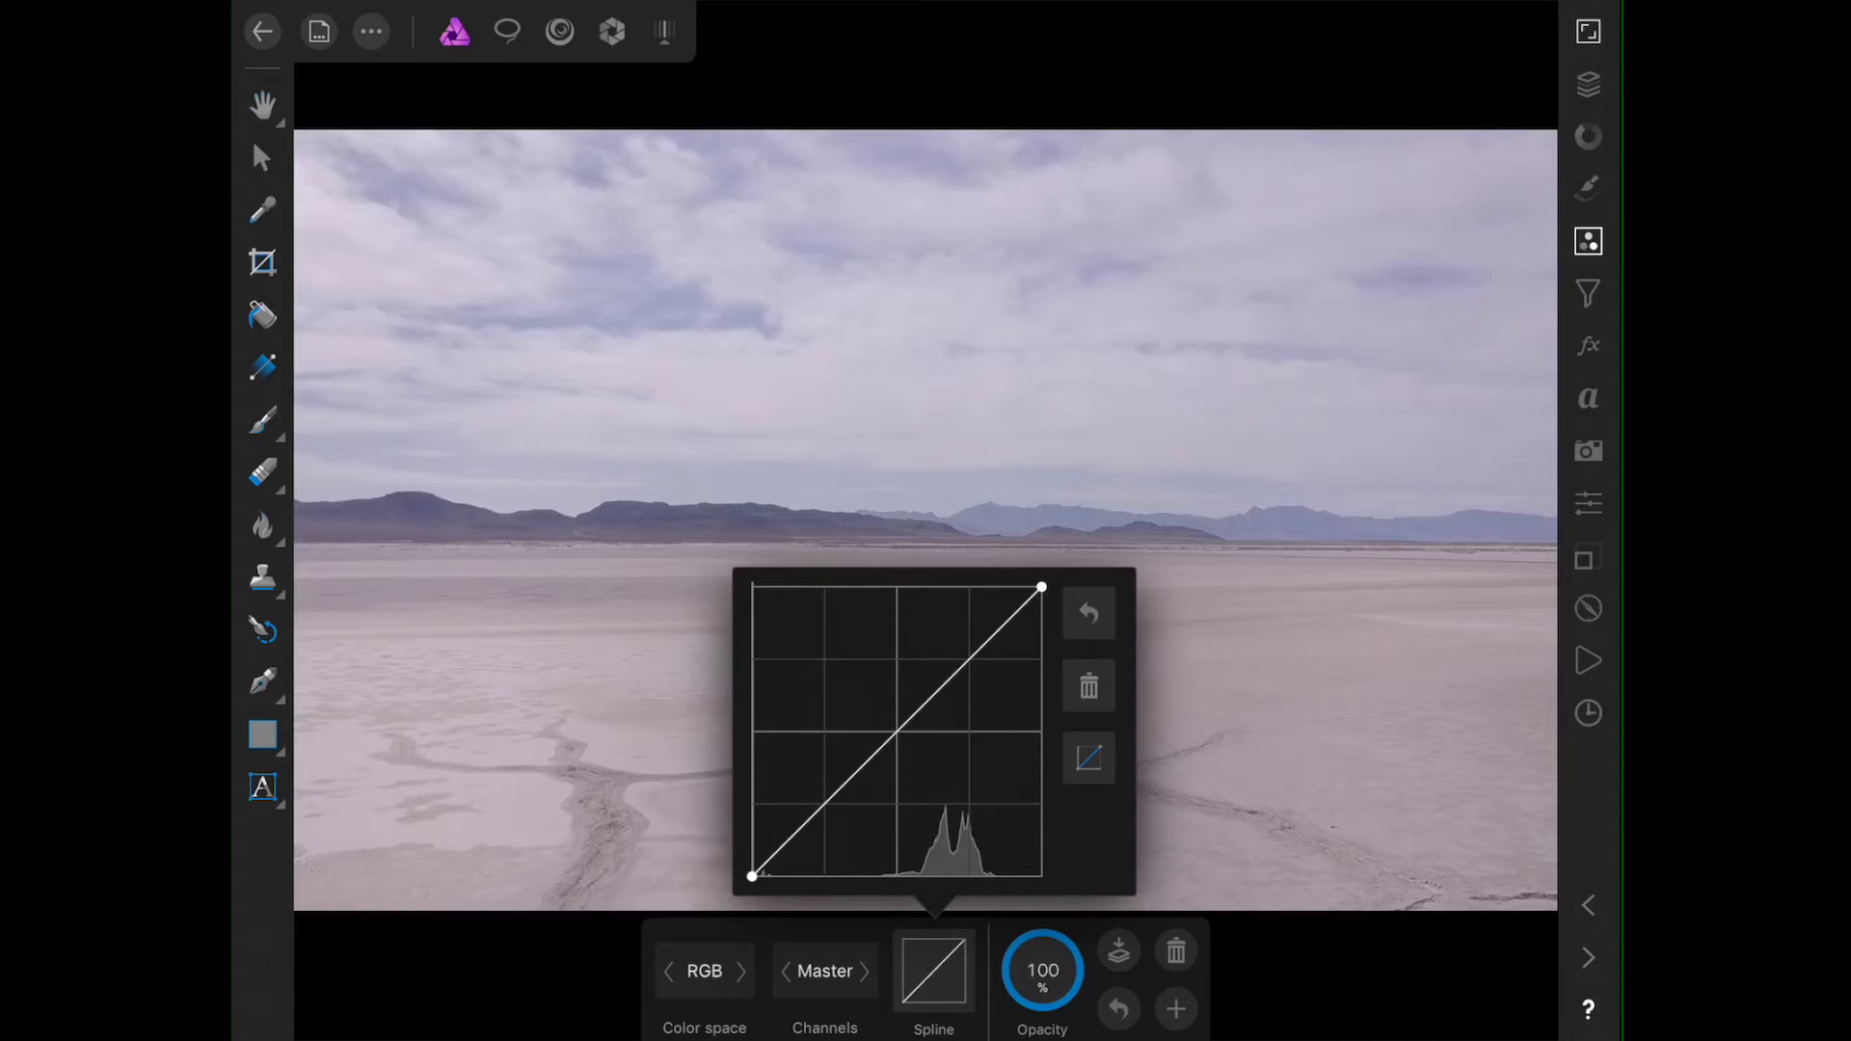
pyautogui.moveTo(962, 667); pyautogui.dragTo(960, 713)
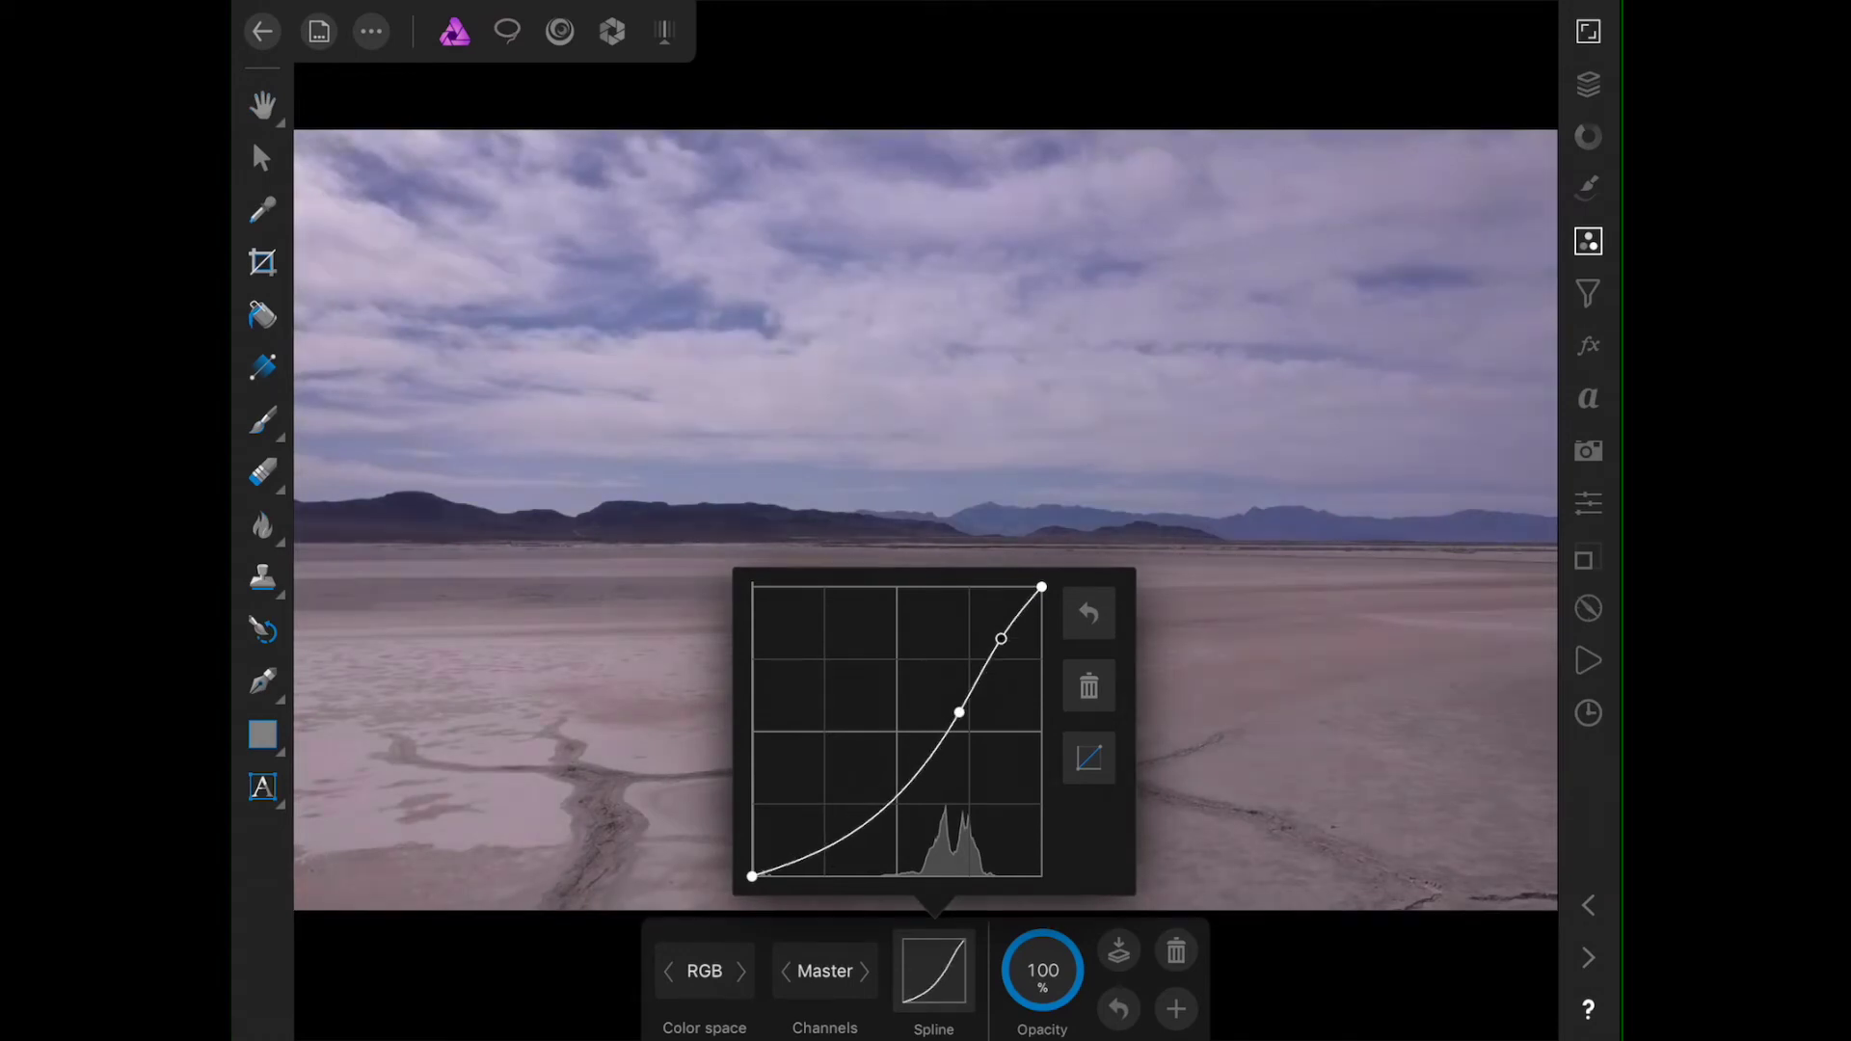
pyautogui.moveTo(993, 662); pyautogui.dragTo(993, 631)
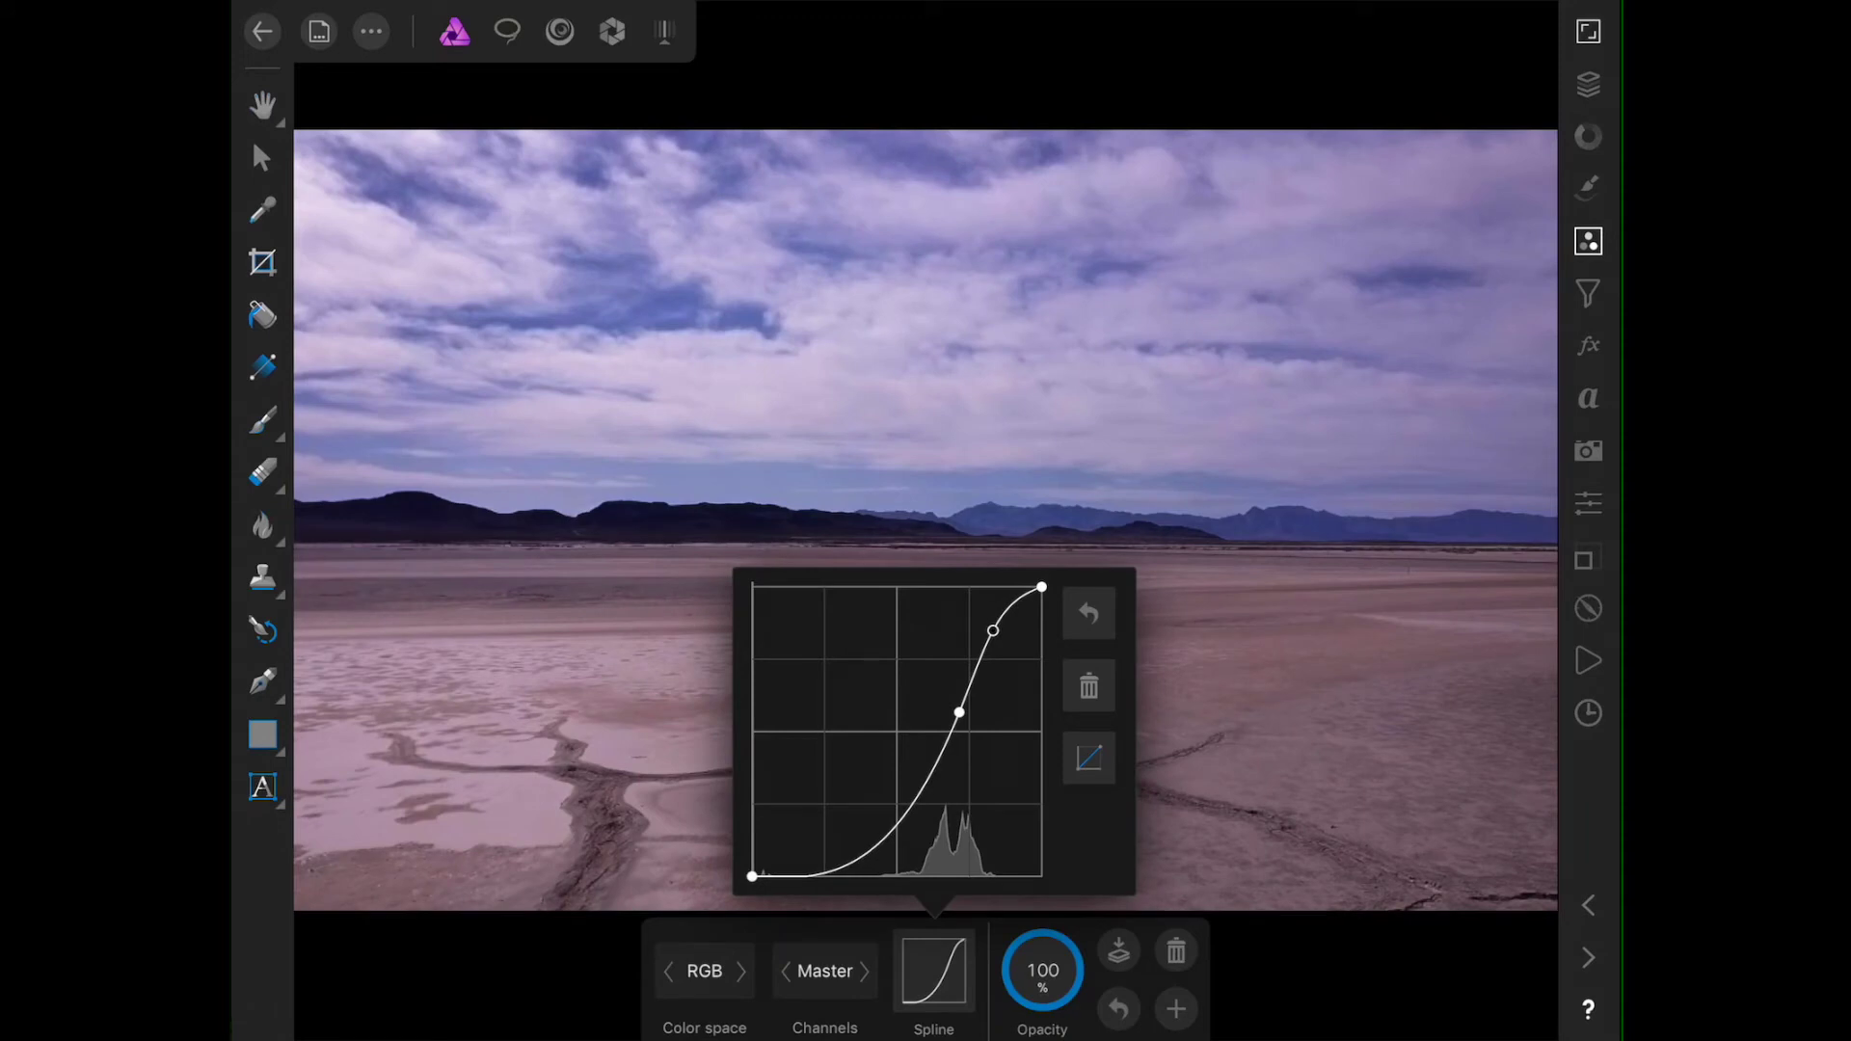
pyautogui.moveTo(874, 841)
pyautogui.mouseDown()
pyautogui.moveTo(818, 836)
pyautogui.moveTo(833, 855)
pyautogui.moveTo(831, 825)
pyautogui.mouseUp()
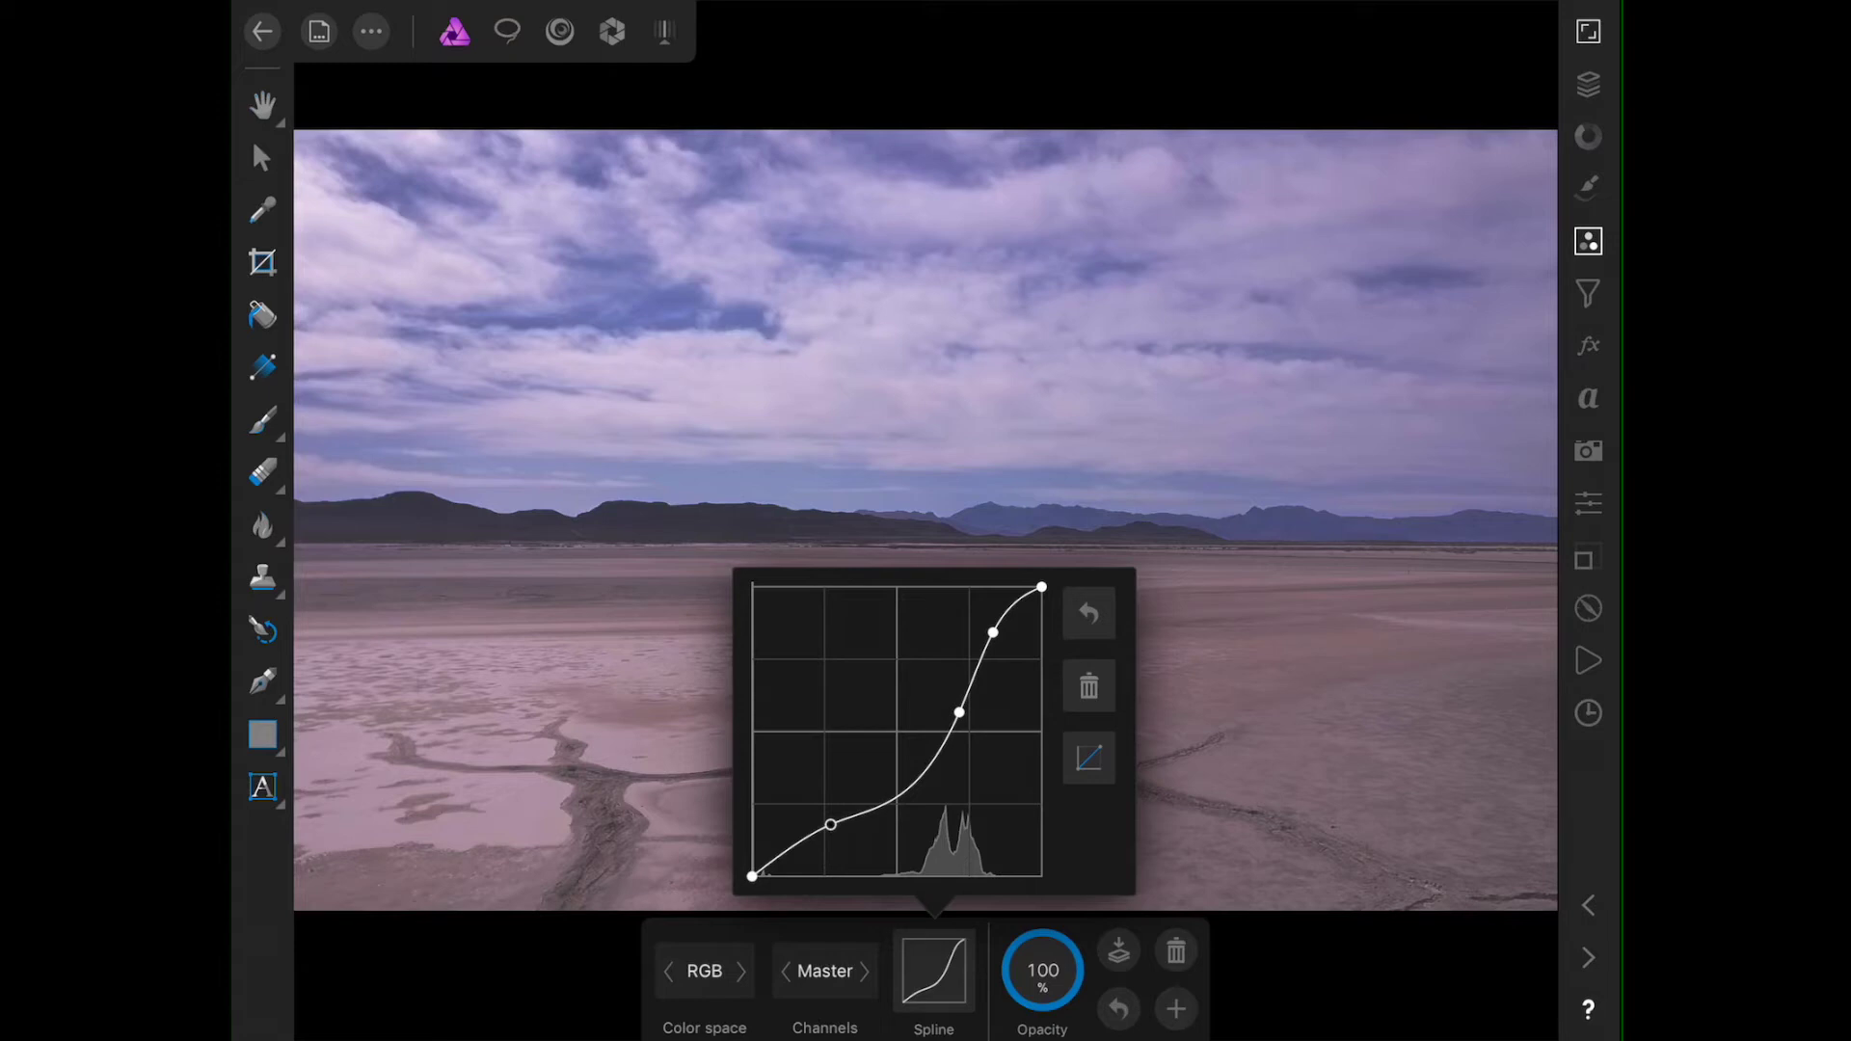
pyautogui.press('h')
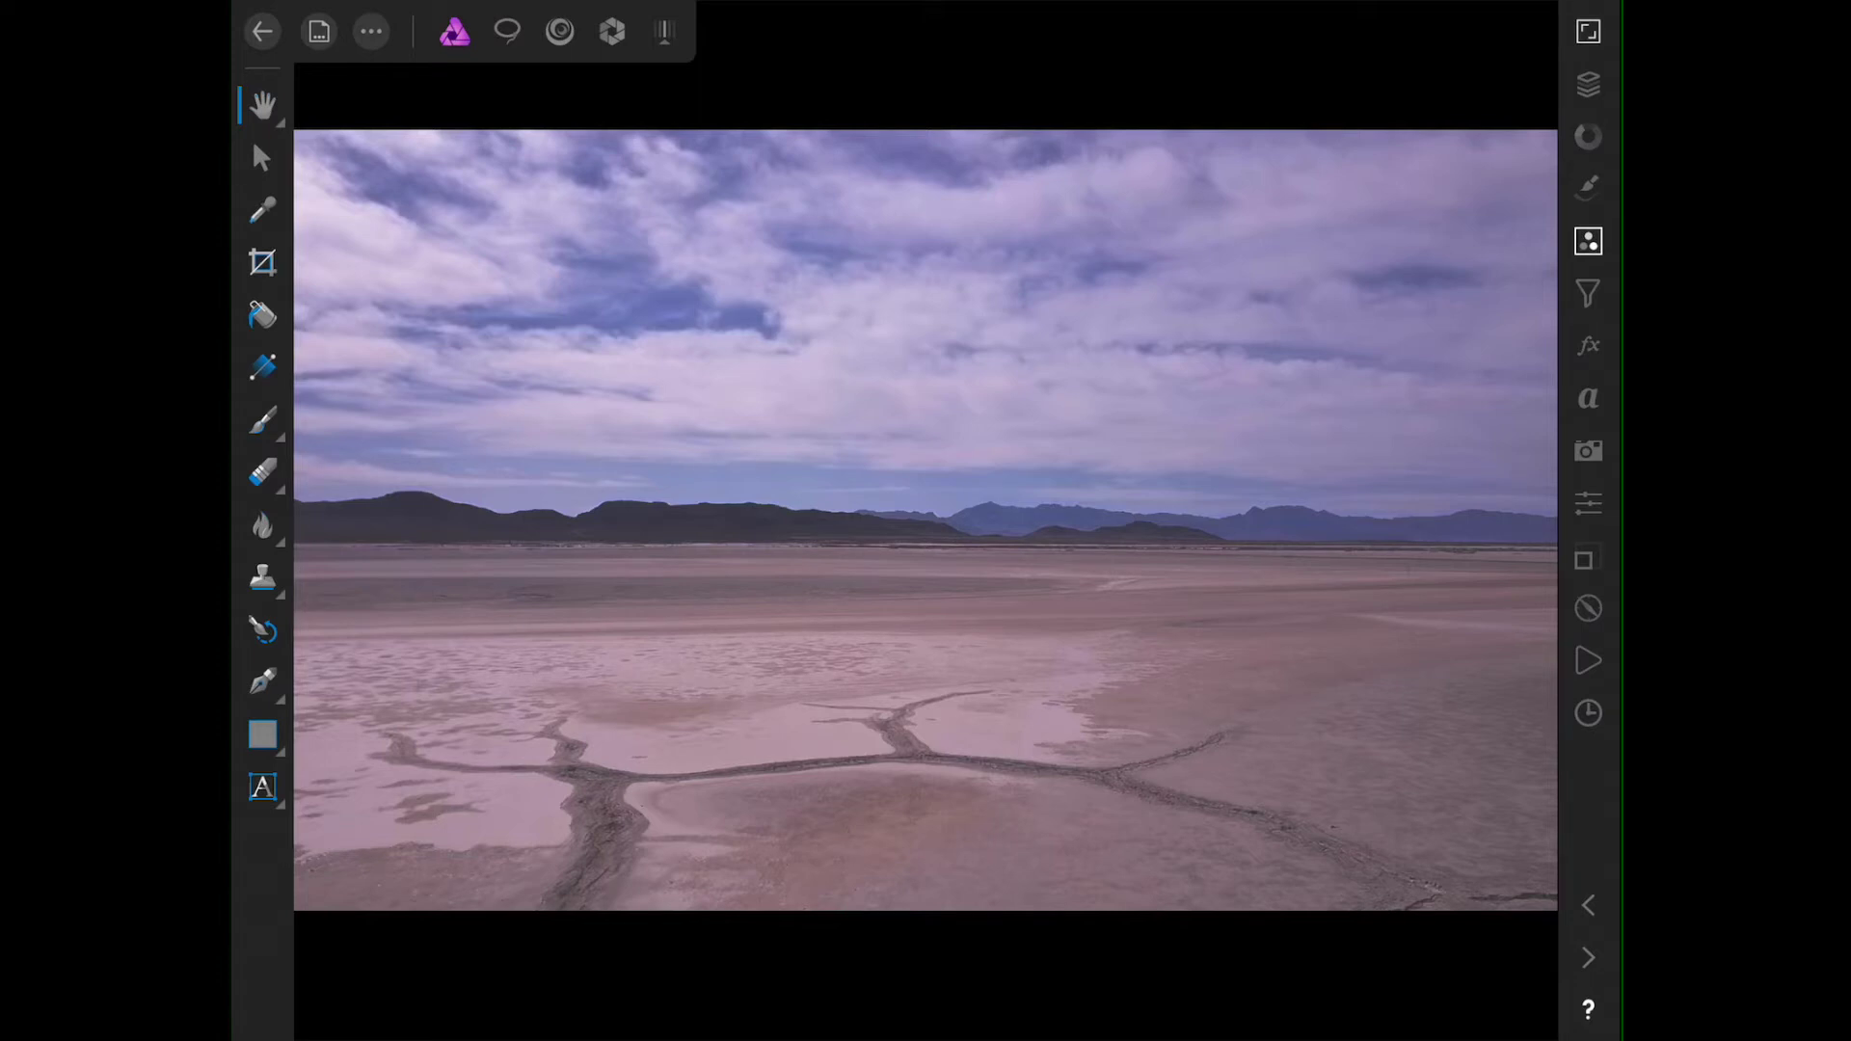
# Step: Check the layers, then add another Curves adjustment from the Adjustments list
pyautogui.click(1589, 85)
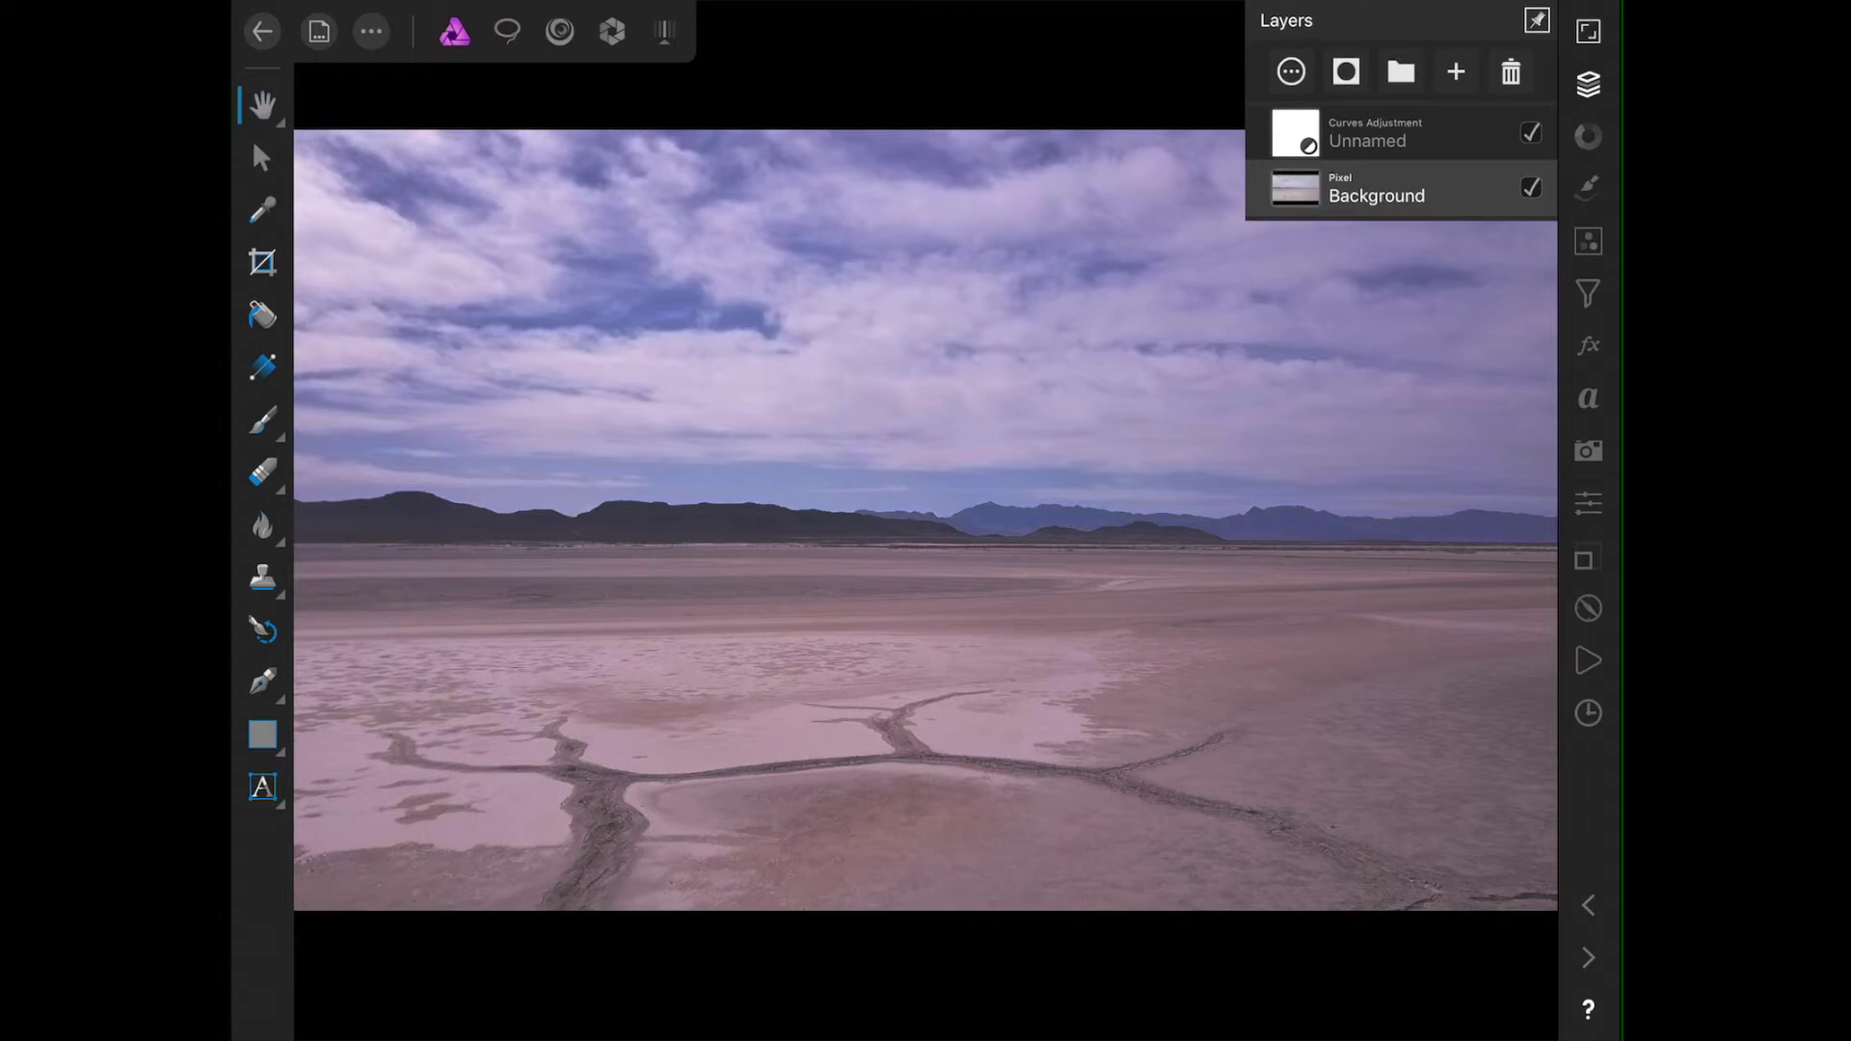
pyautogui.click(1589, 241)
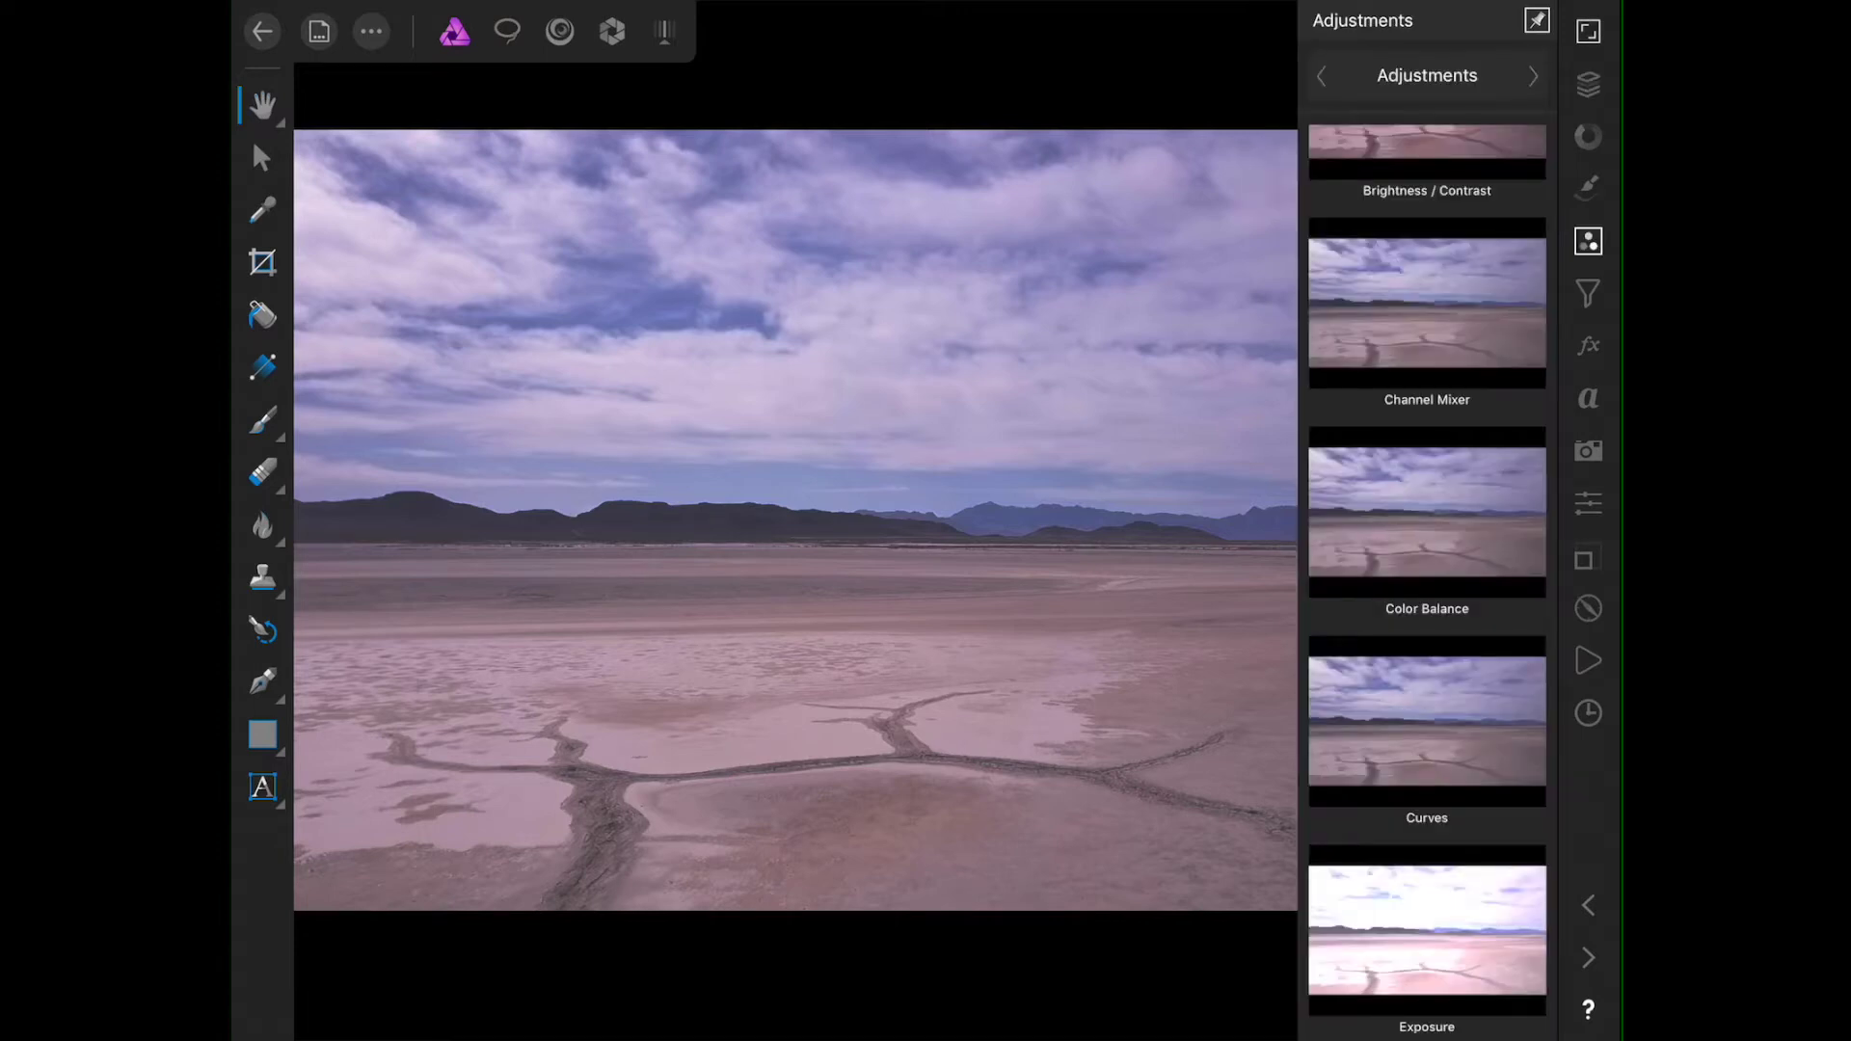
pyautogui.click(1427, 721)
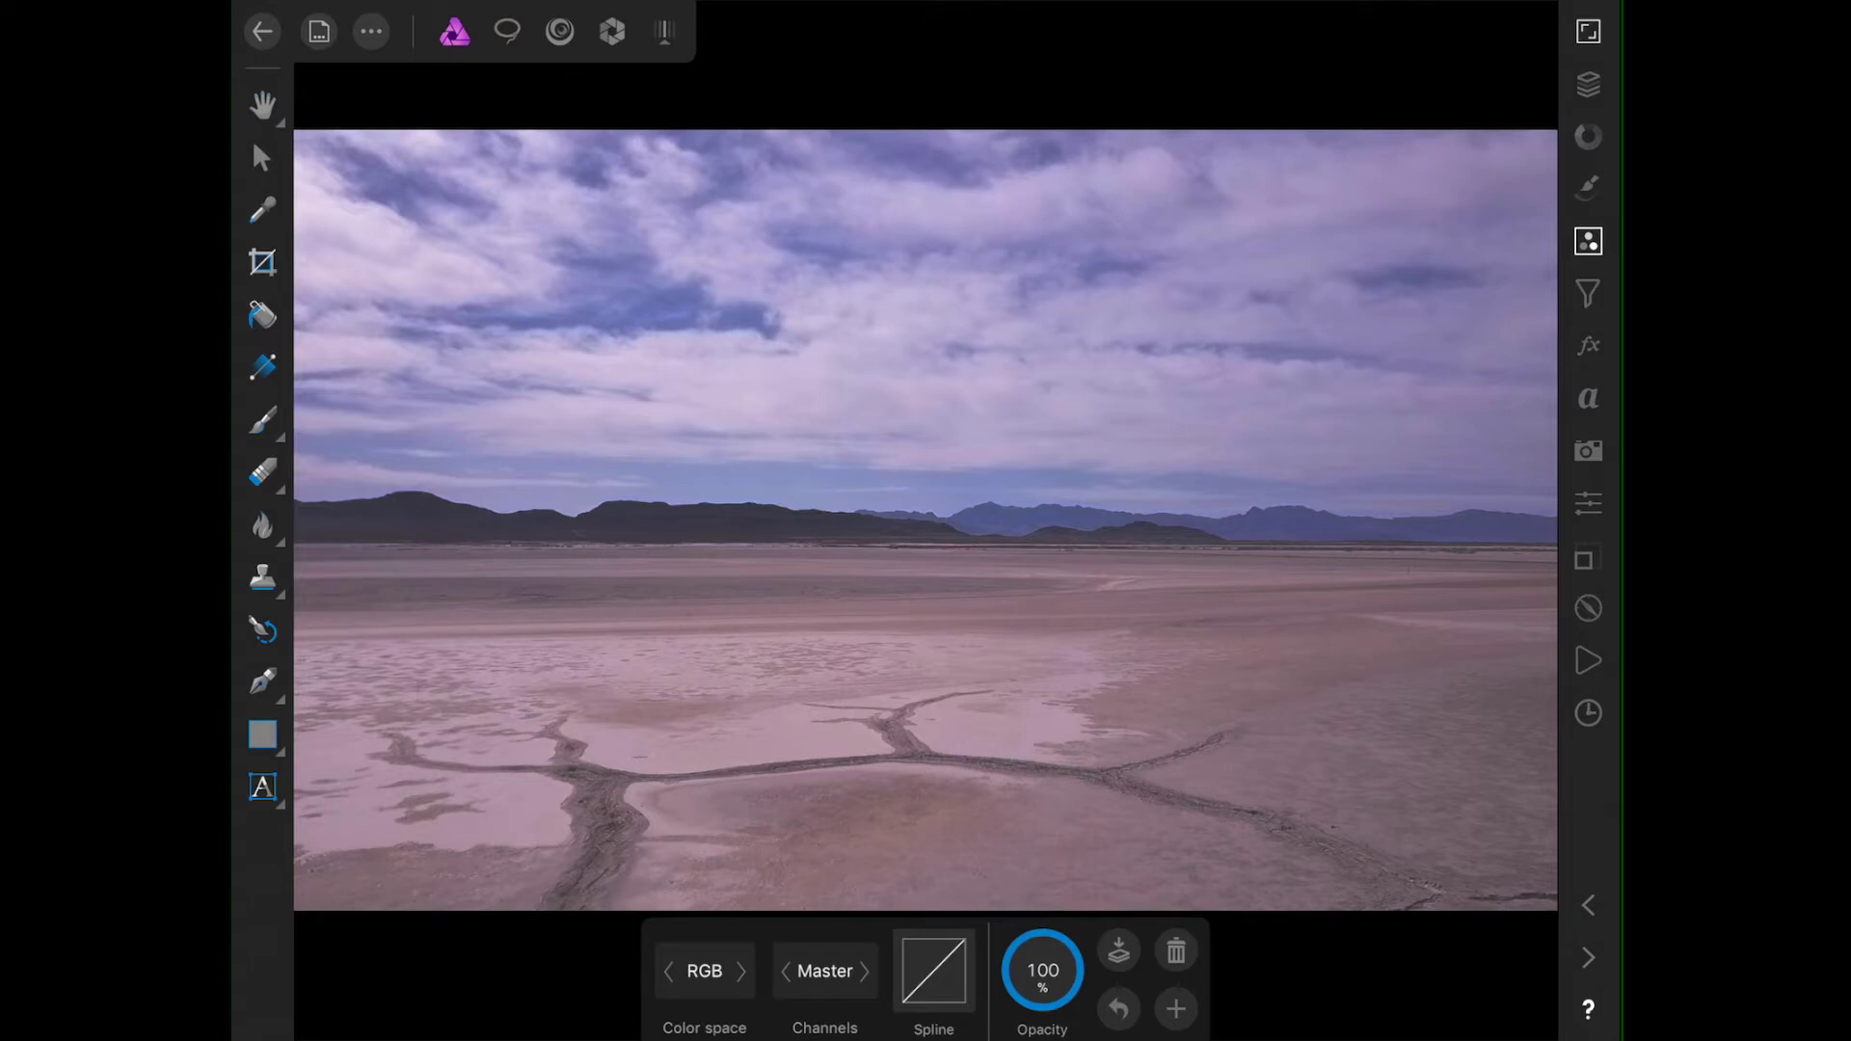
# Step: Bend the Red channel curve of the second Curves adjustment into an S-shape
pyautogui.click(825, 972)
pyautogui.scroll(-1, 824, 813)
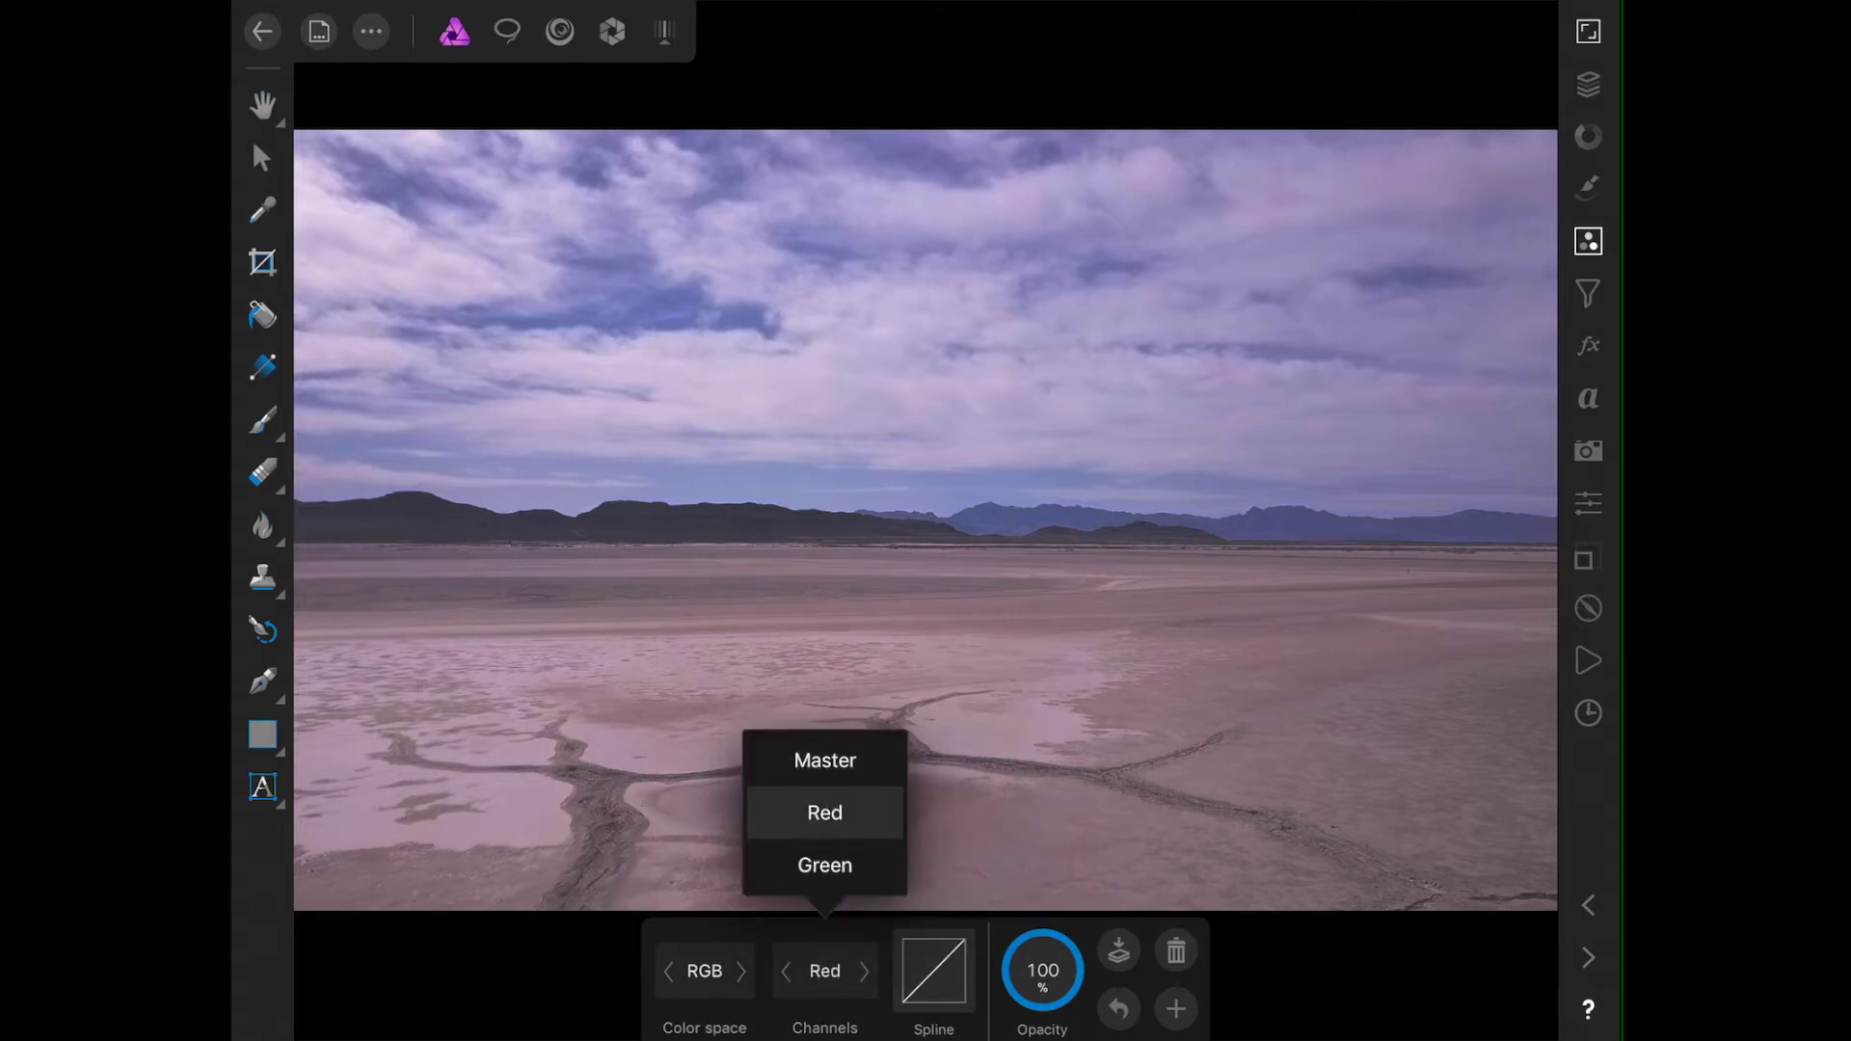
pyautogui.click(824, 813)
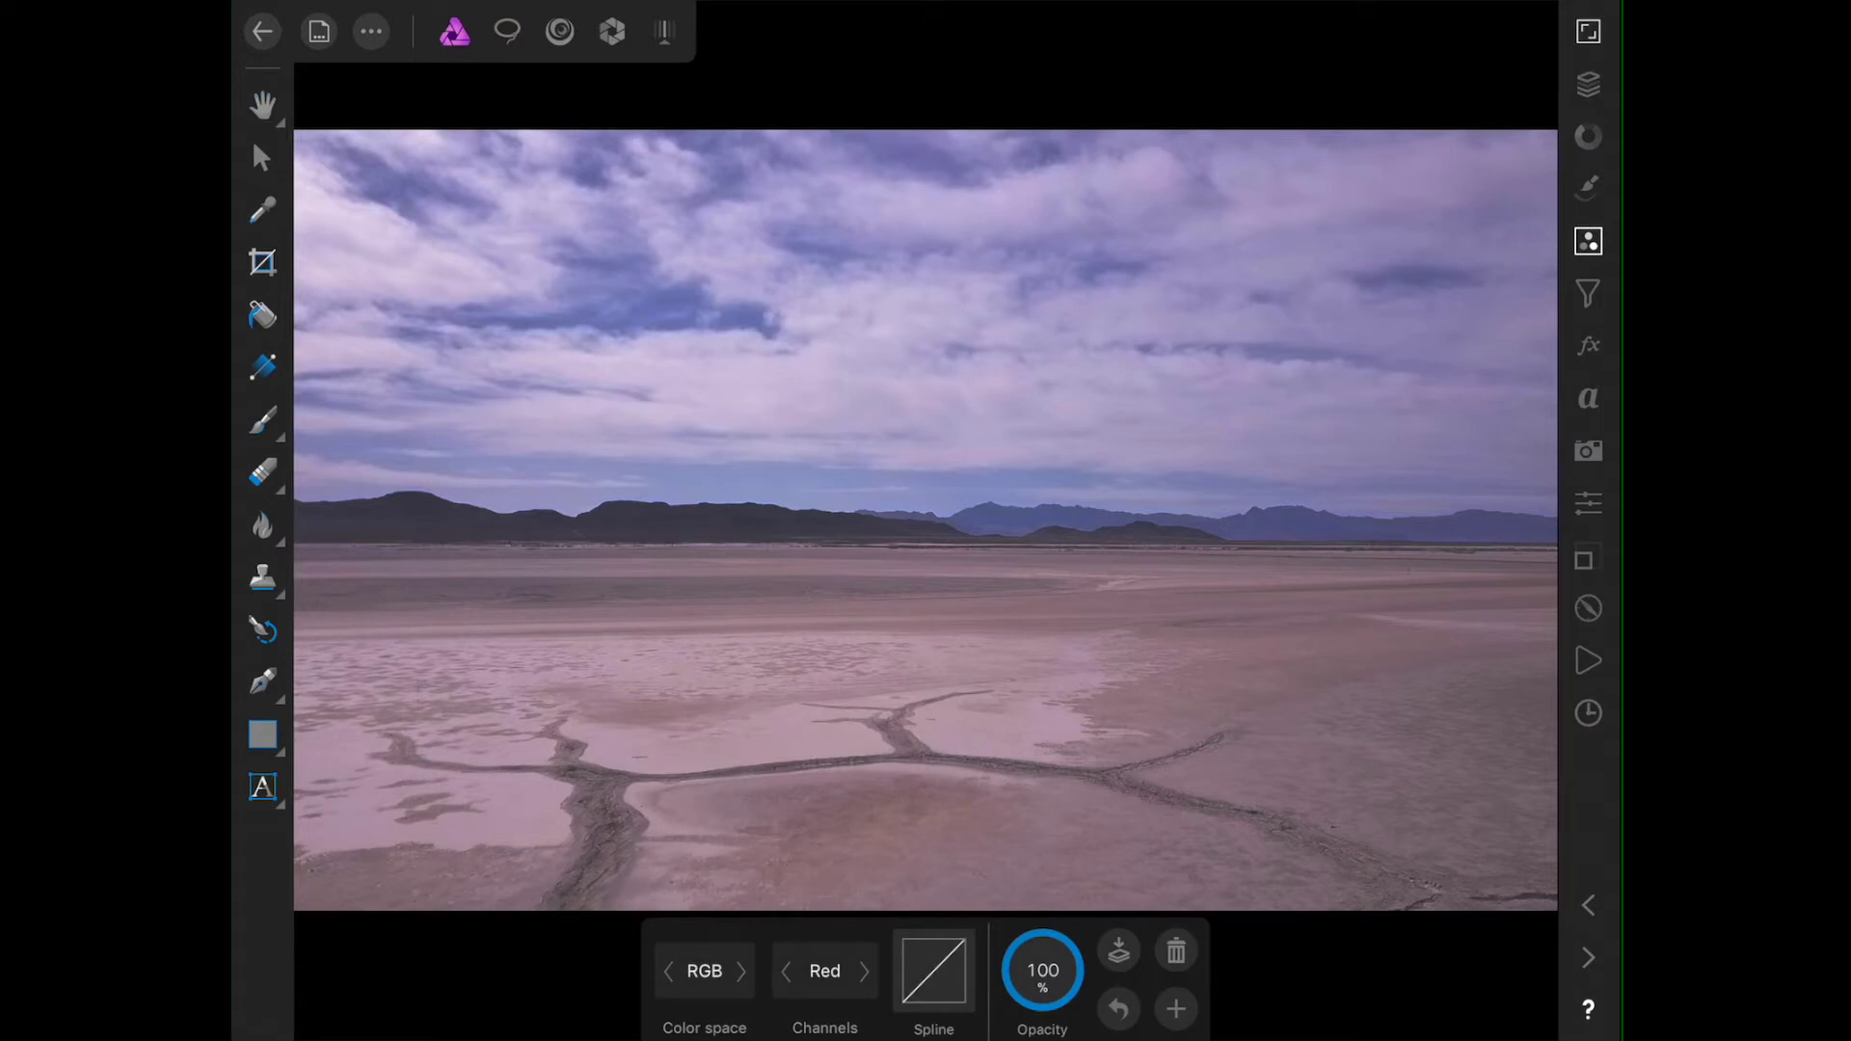
pyautogui.click(934, 972)
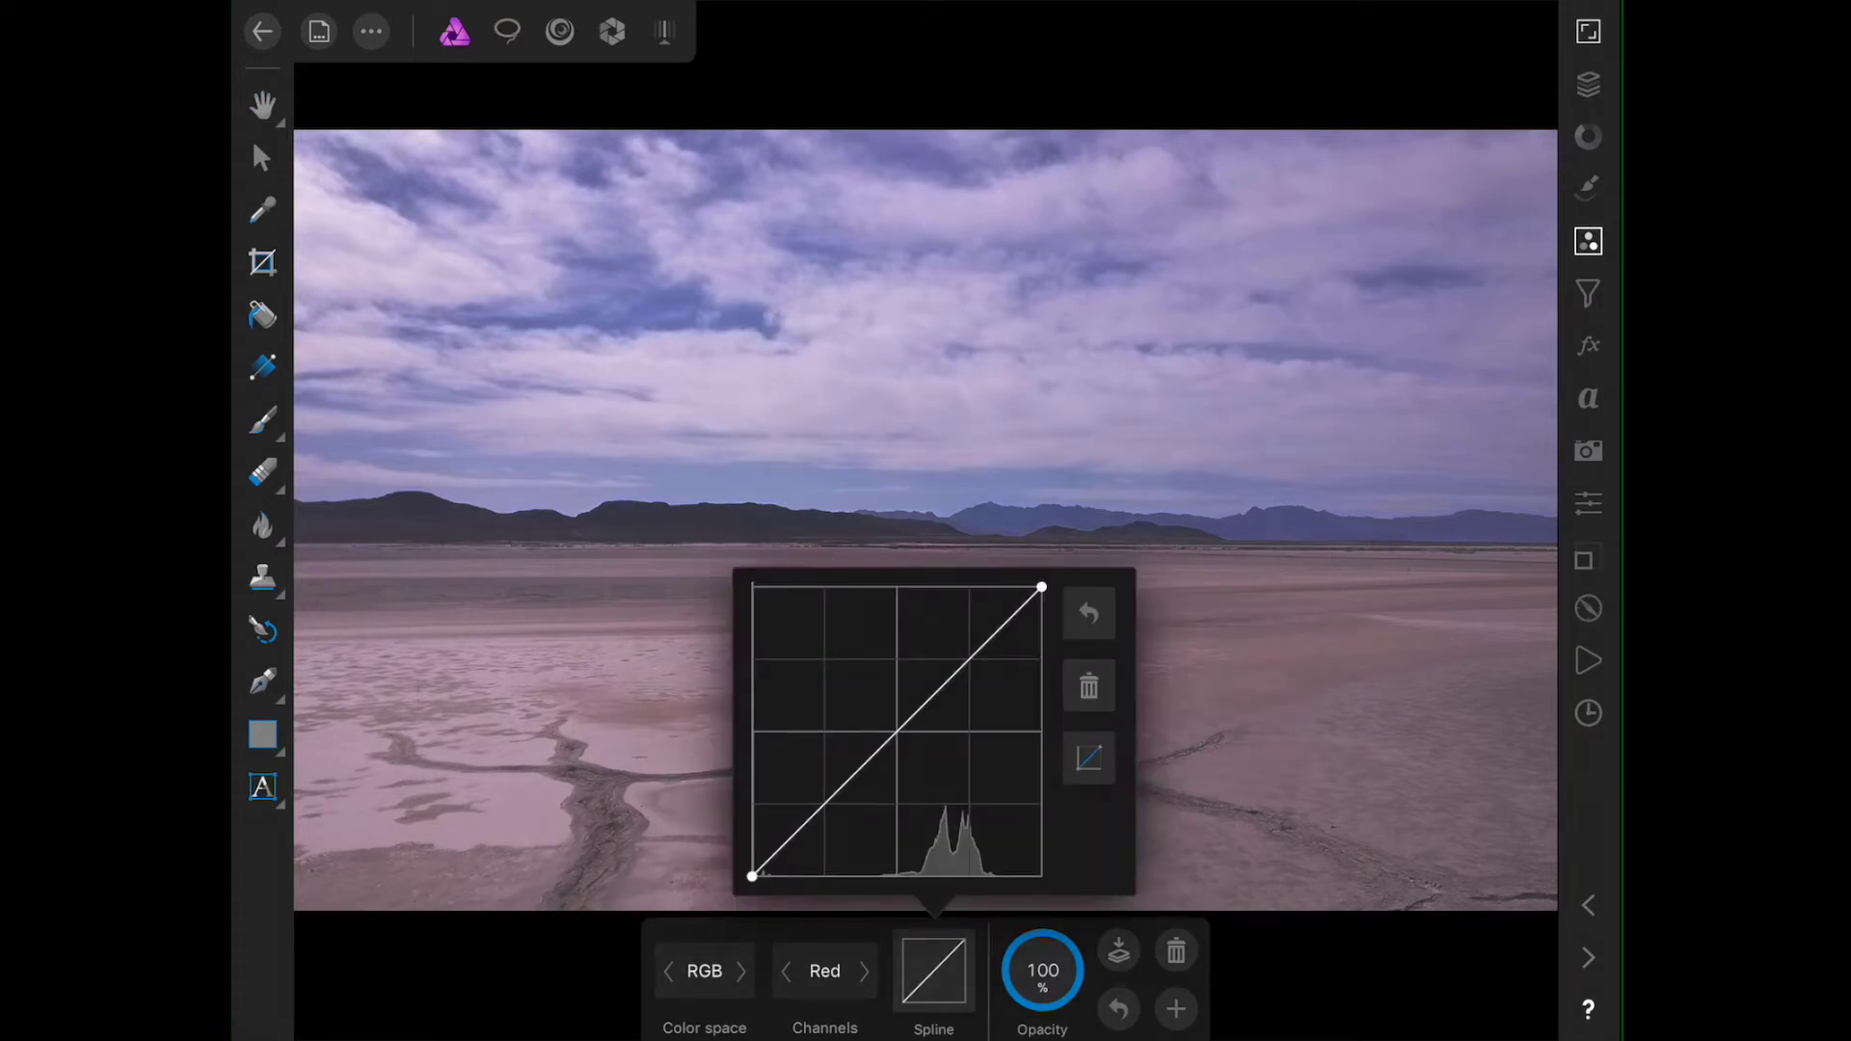
pyautogui.moveTo(897, 731); pyautogui.dragTo(889, 720)
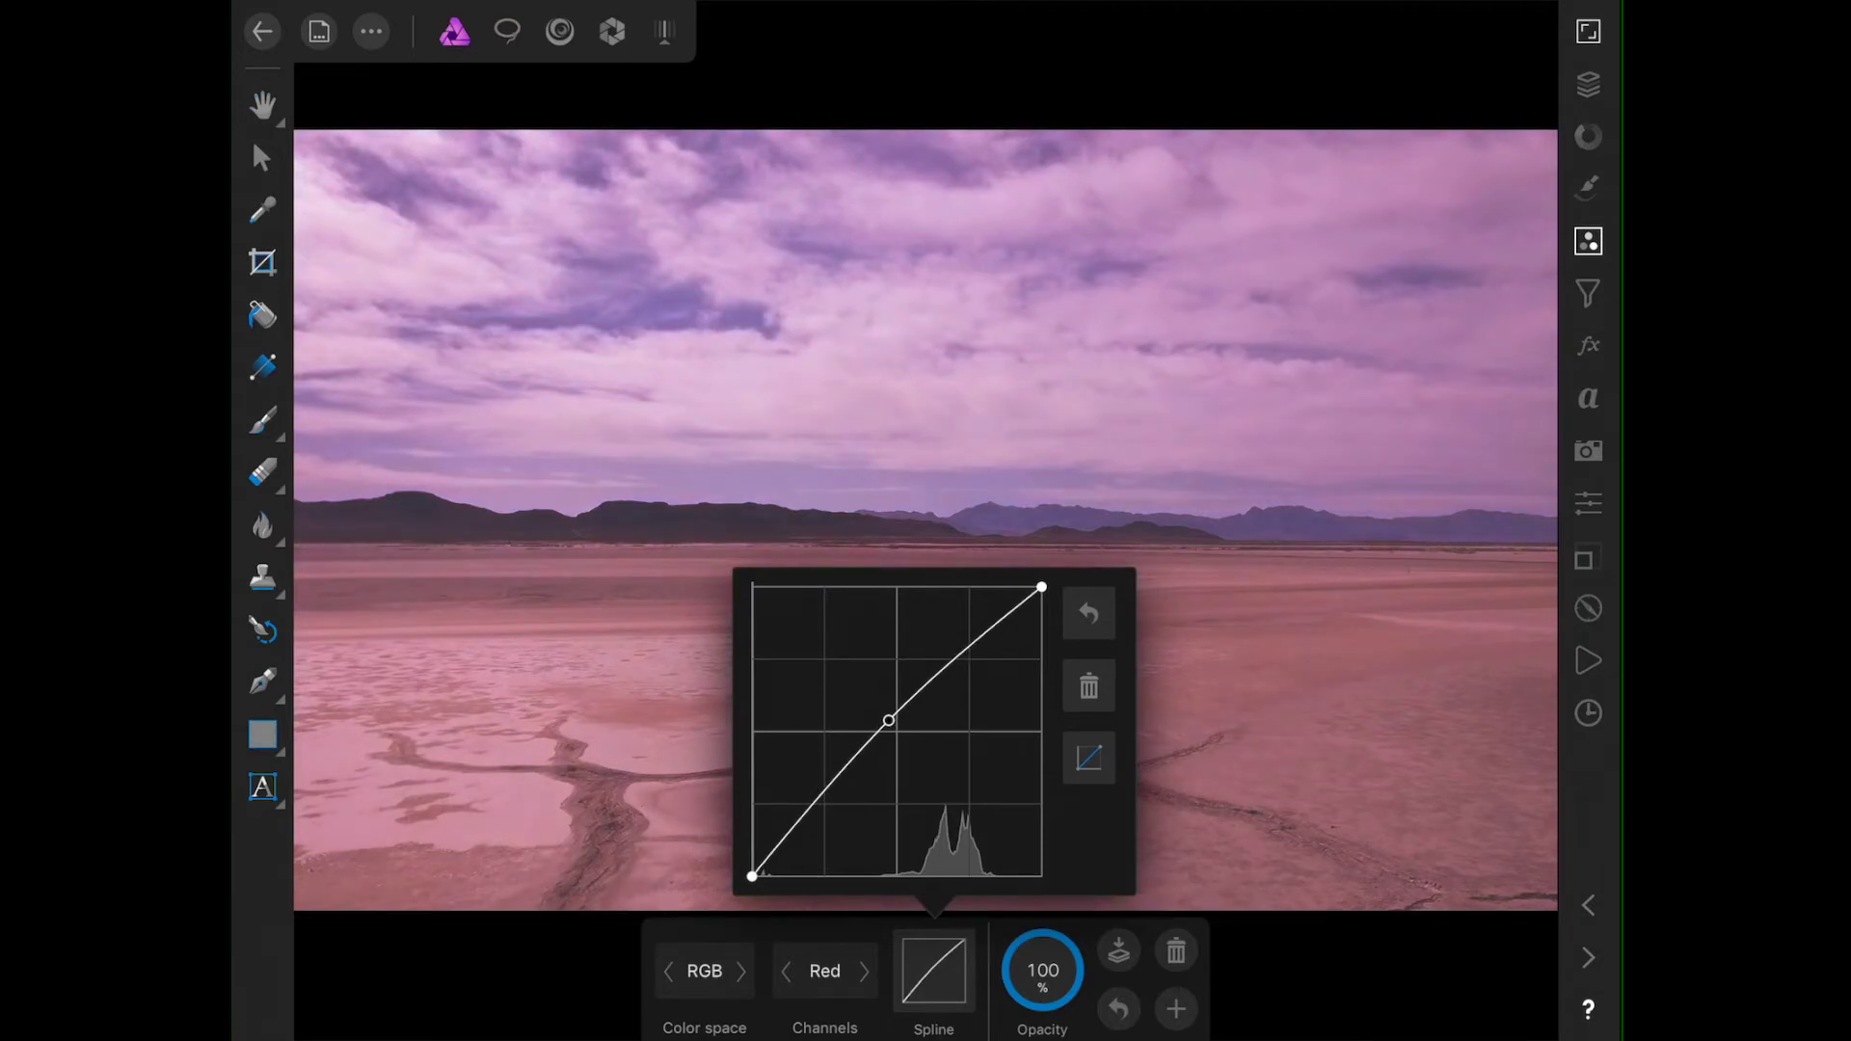
pyautogui.moveTo(799, 822); pyautogui.dragTo(805, 850)
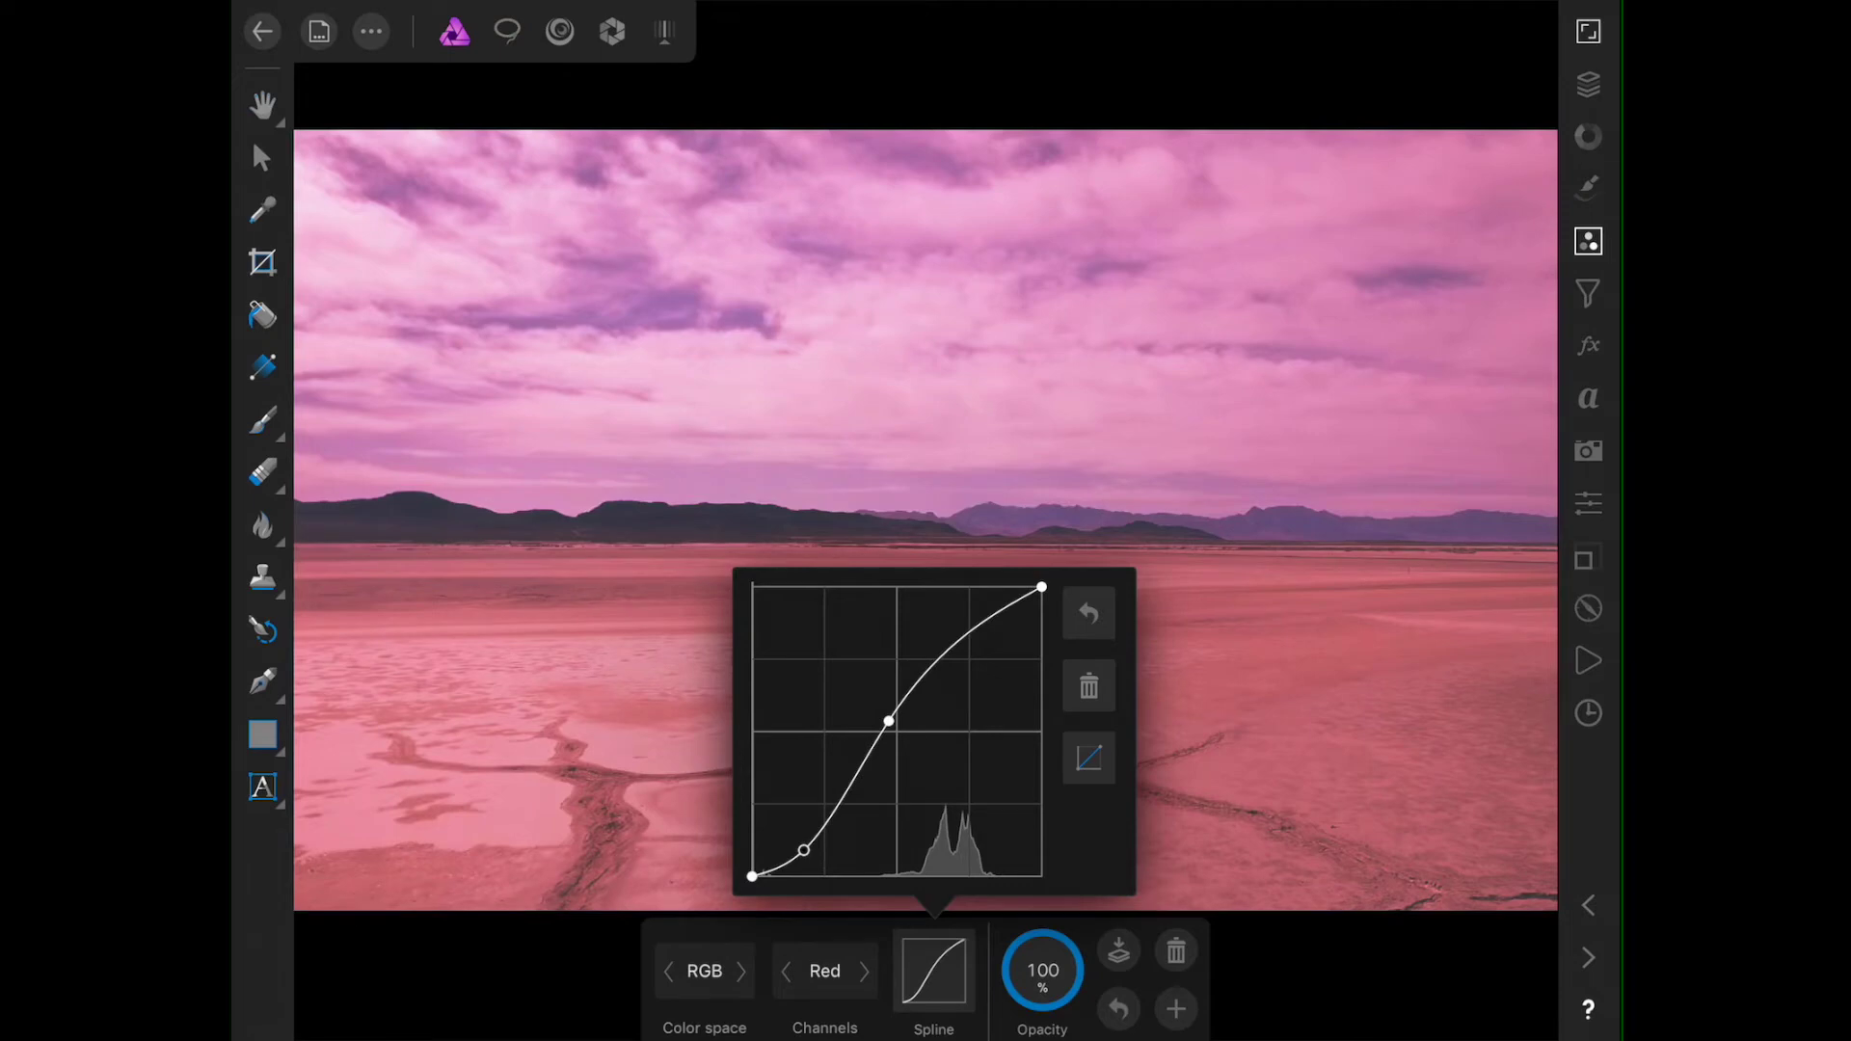
pyautogui.moveTo(889, 720); pyautogui.dragTo(896, 729)
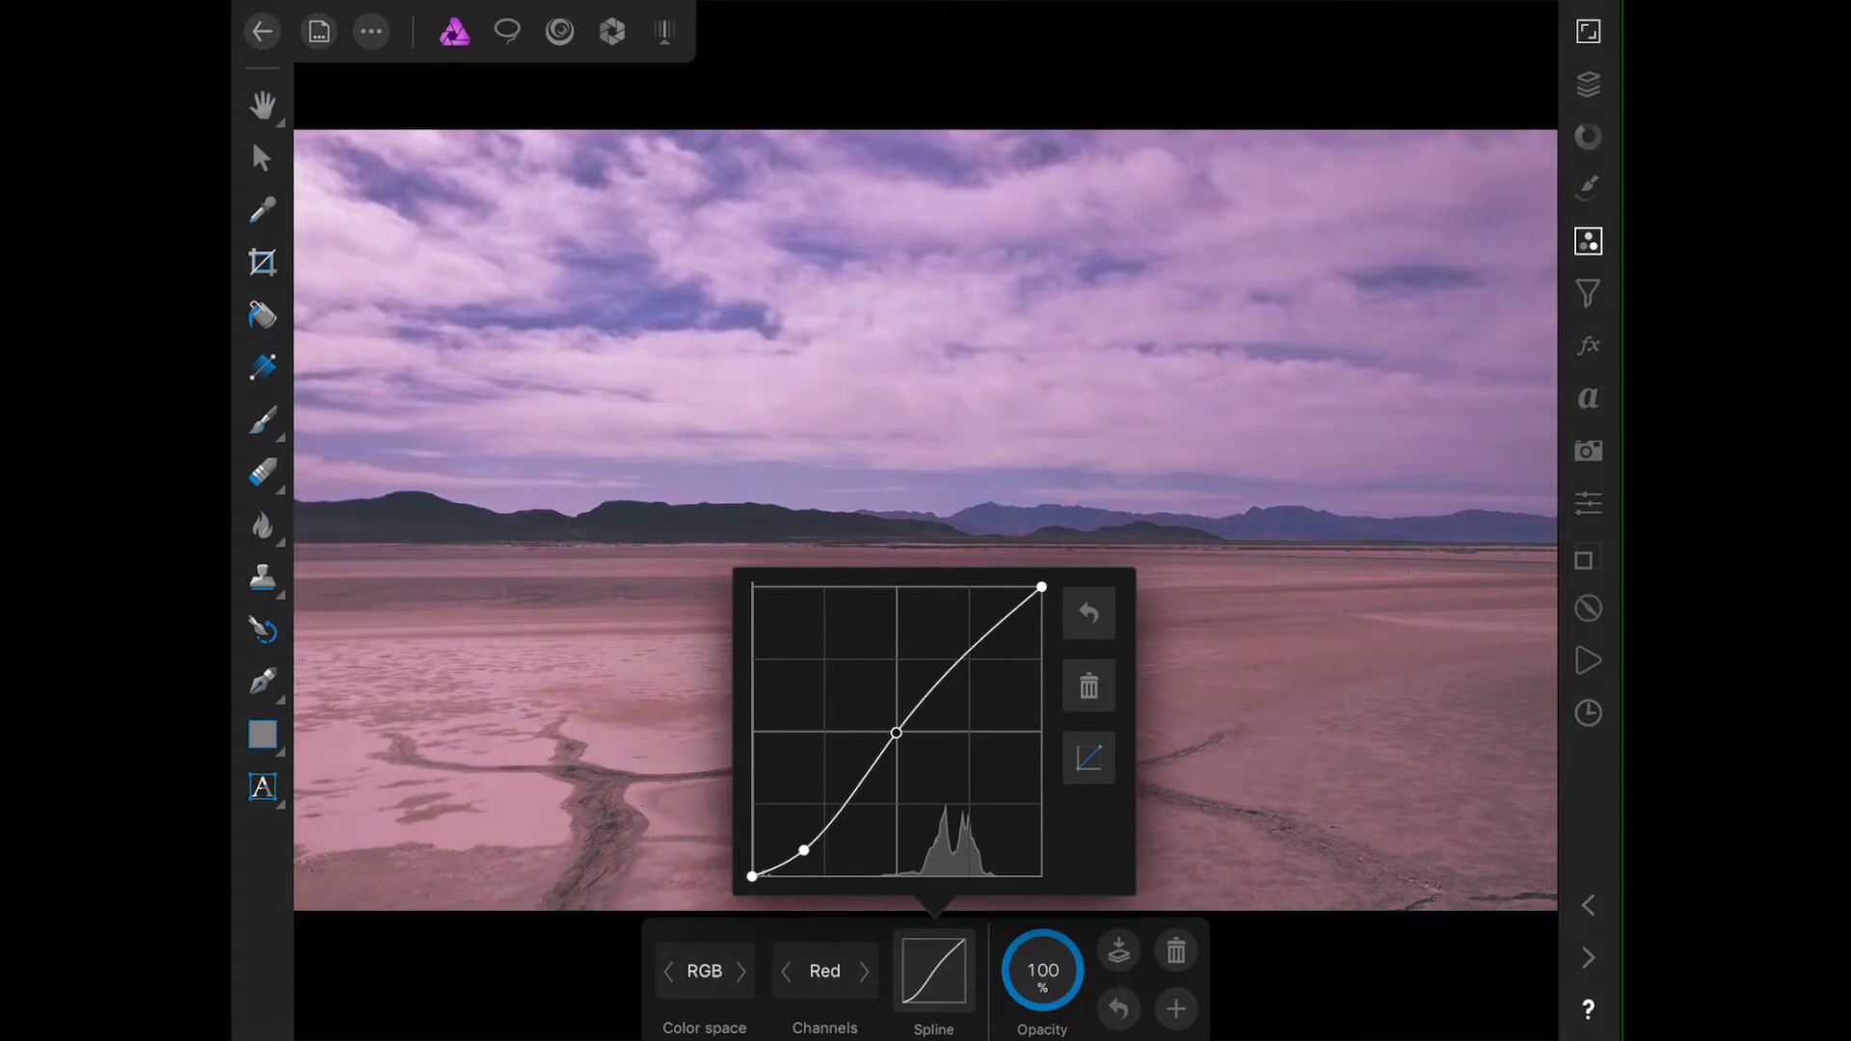
pyautogui.moveTo(896, 729); pyautogui.dragTo(953, 663)
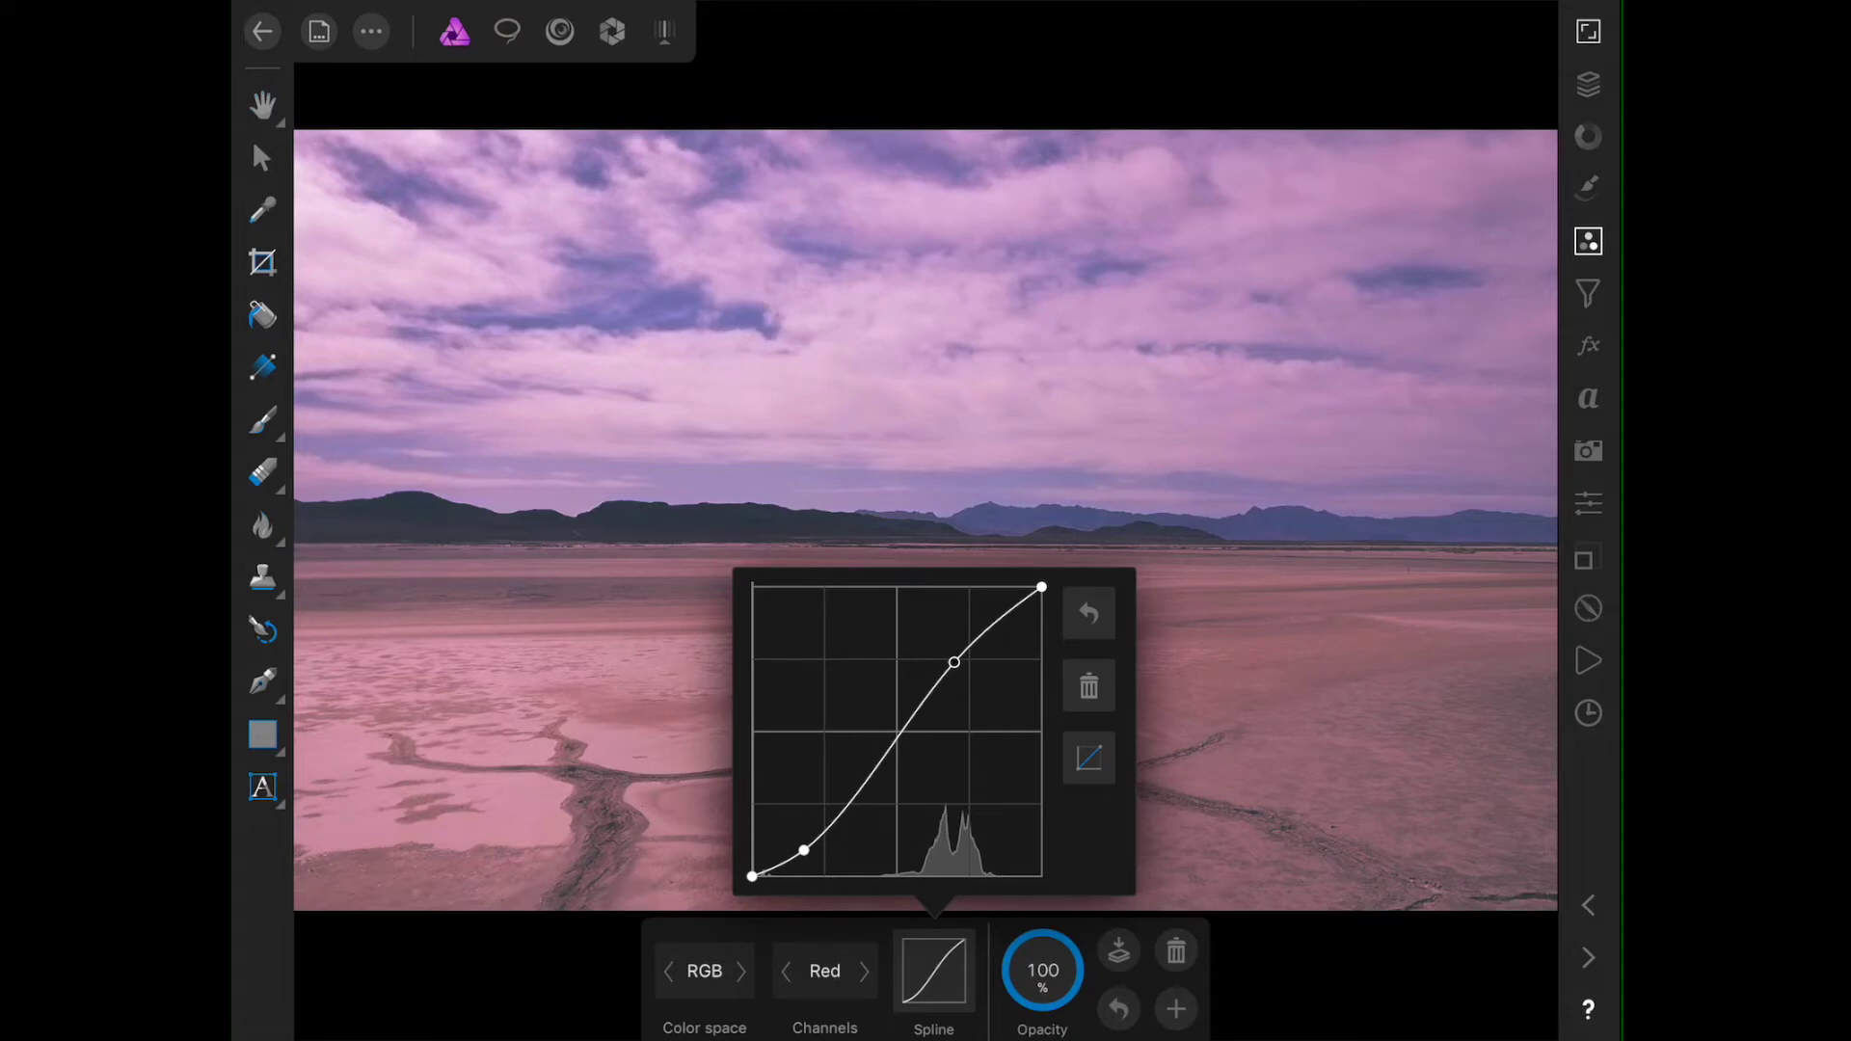
# Step: Give the Blue channel an S-curve, tinting the lakebed purple-pink
pyautogui.click(824, 971)
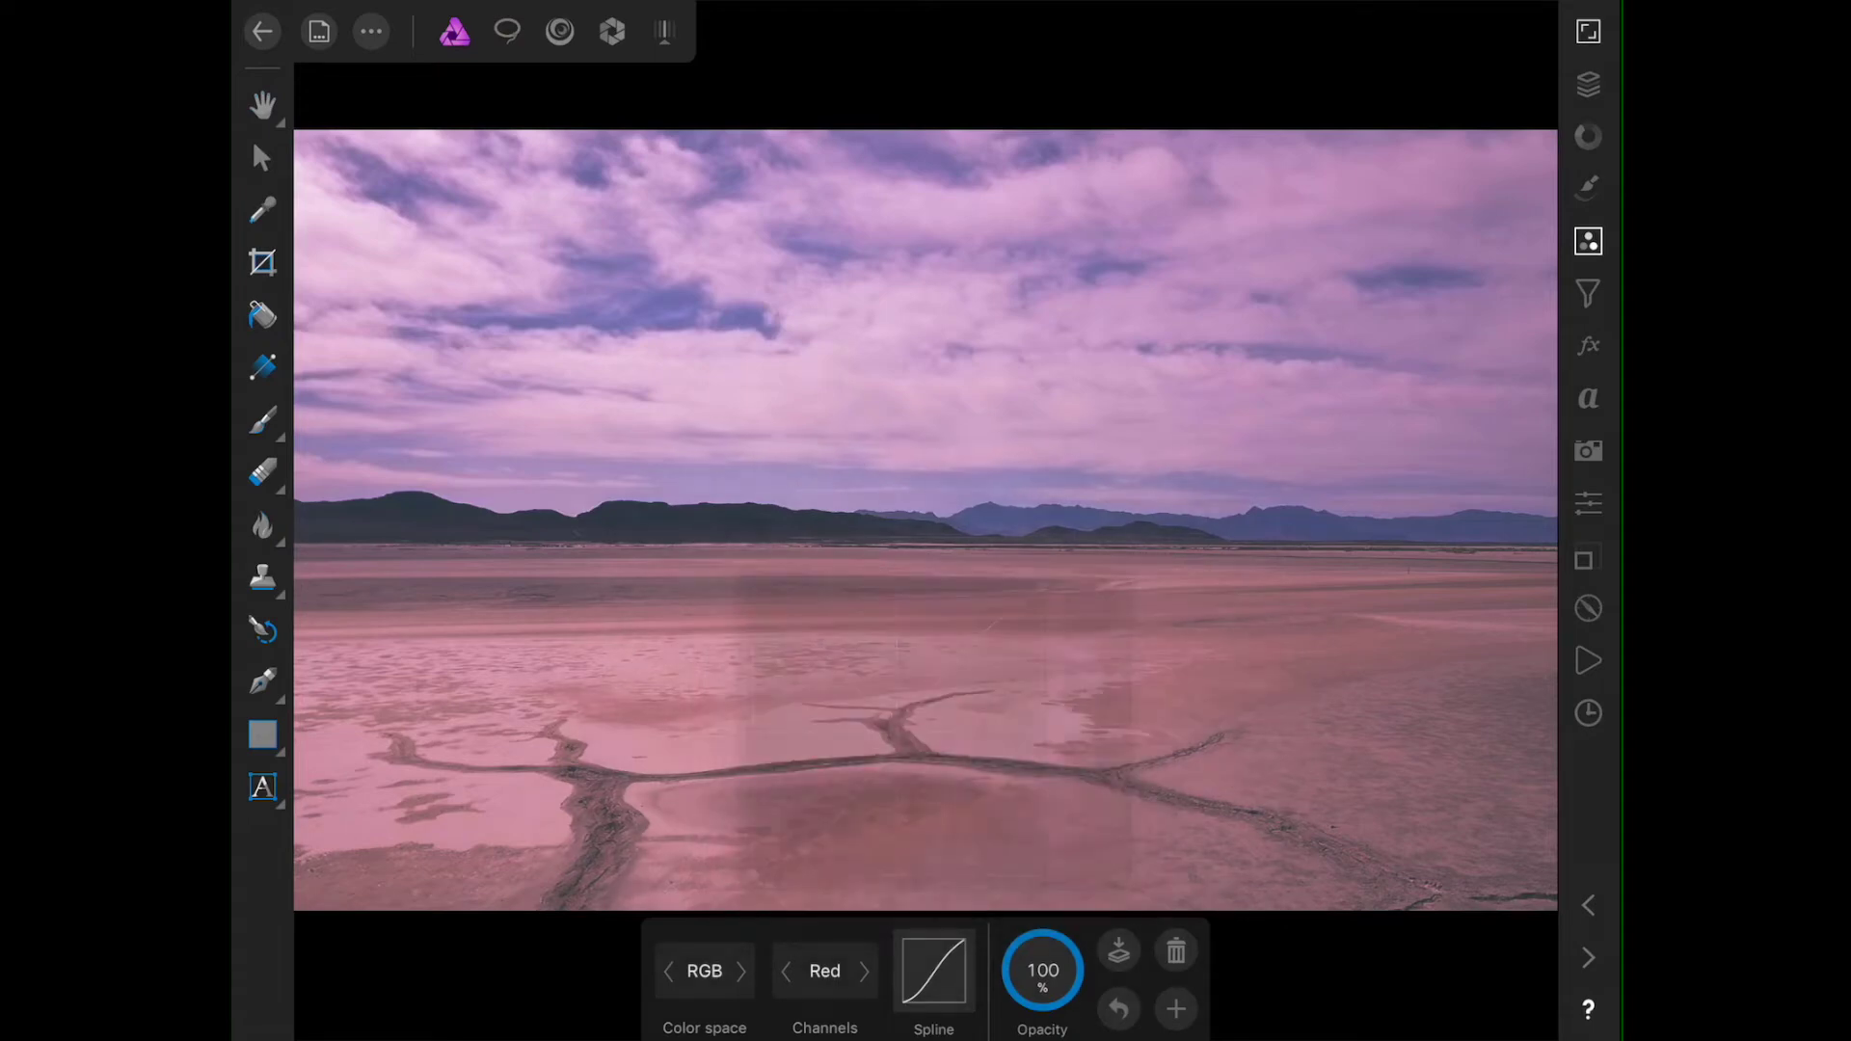
pyautogui.scroll(-1, 825, 813)
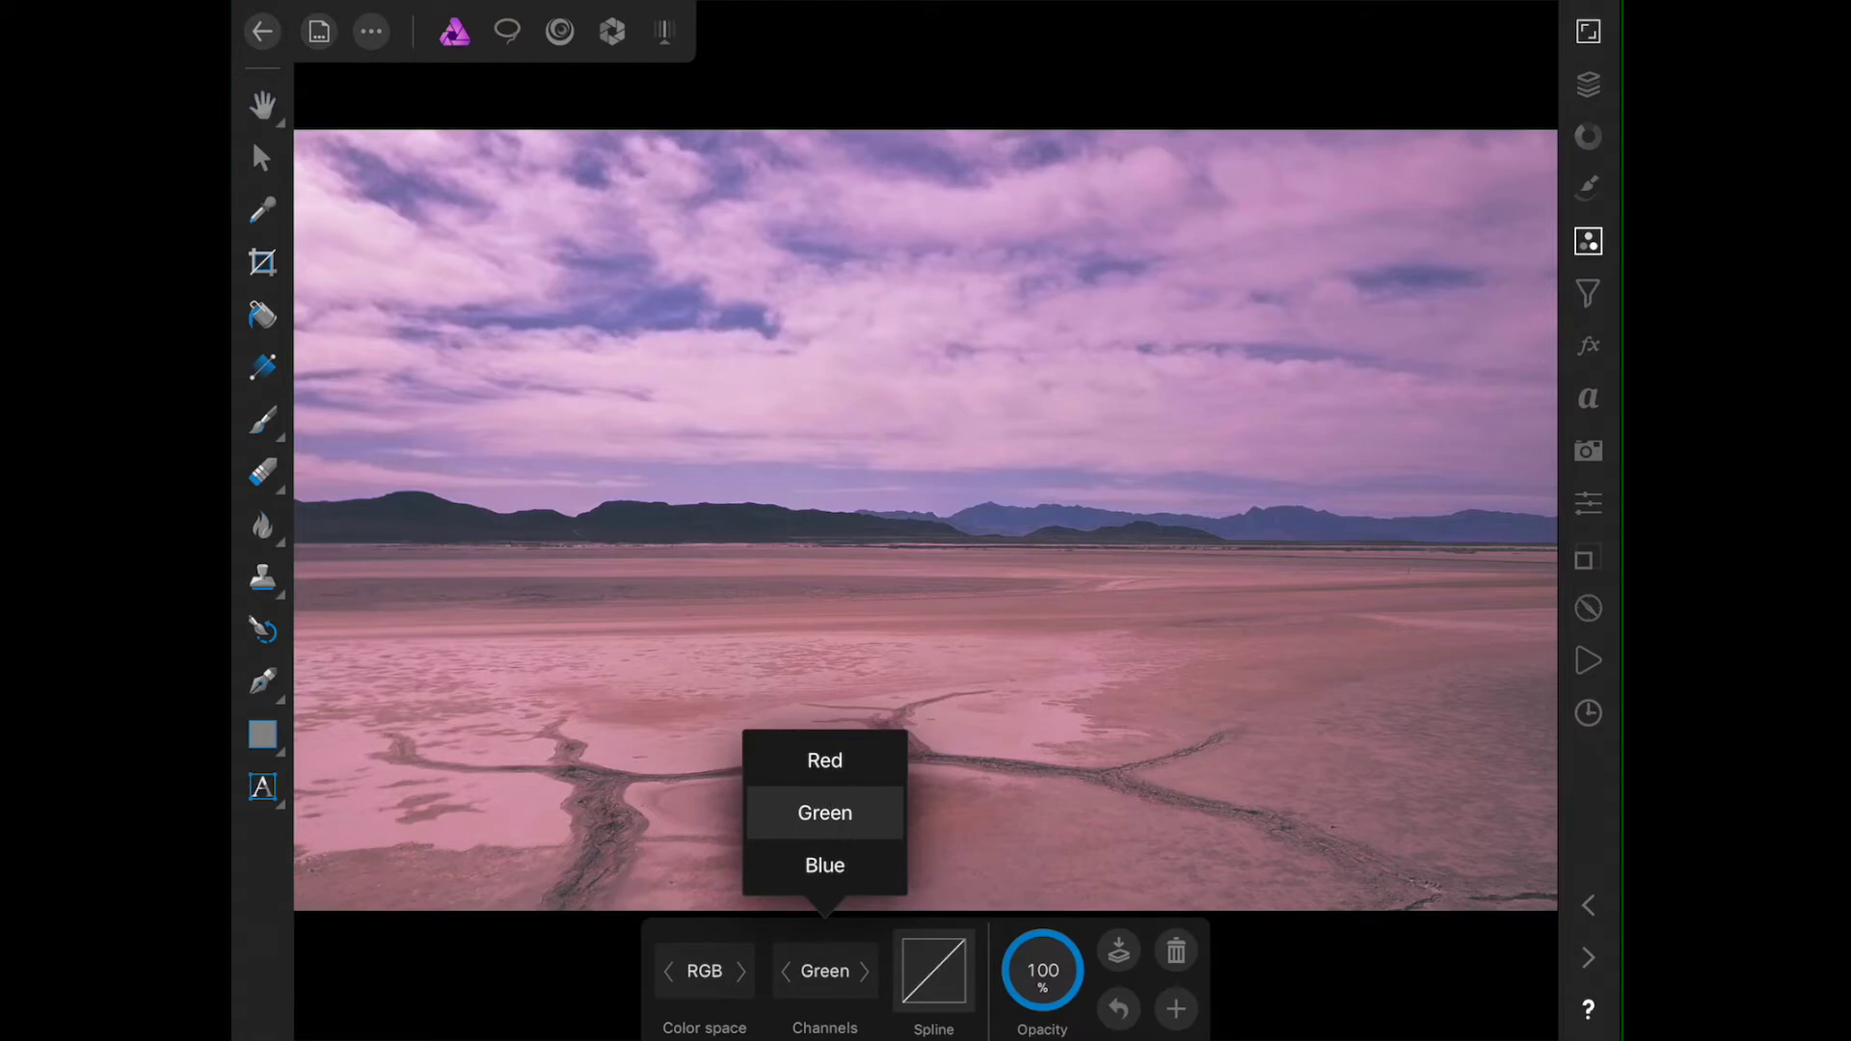
pyautogui.click(825, 865)
pyautogui.click(933, 971)
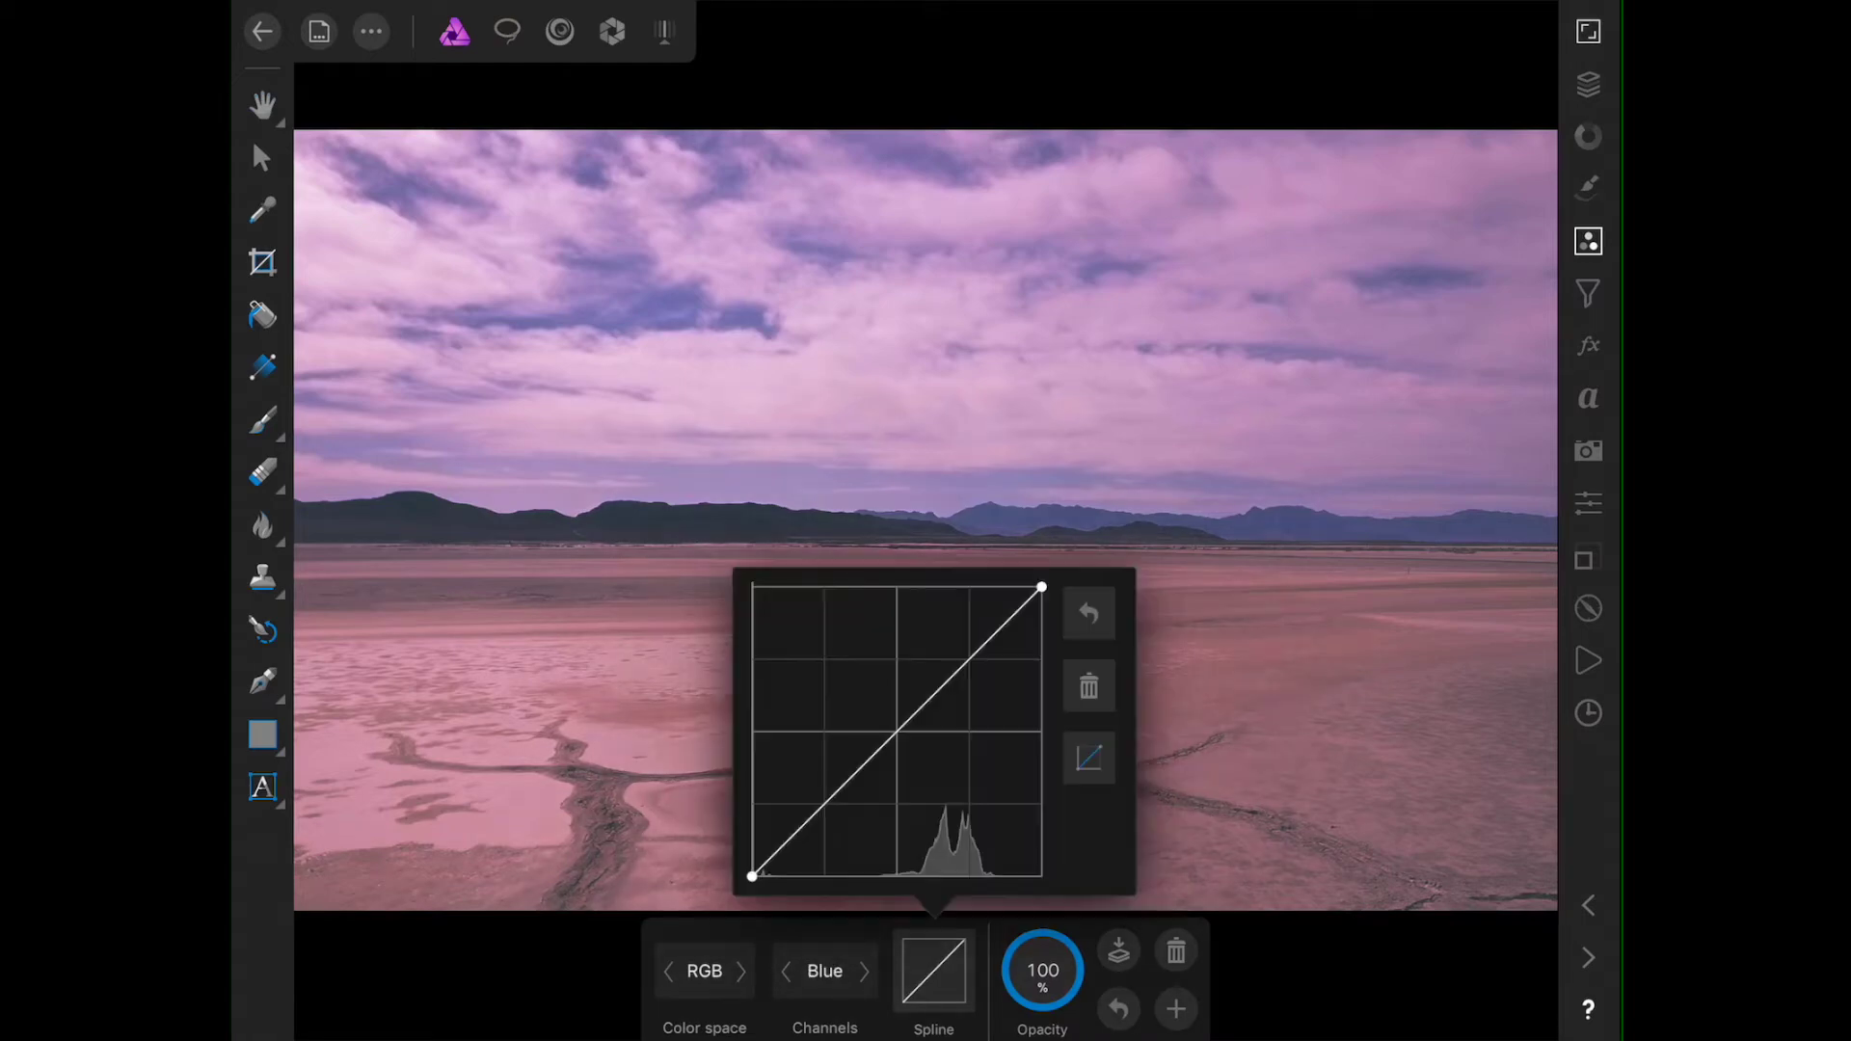
pyautogui.moveTo(897, 731)
pyautogui.mouseDown()
pyautogui.moveTo(881, 800)
pyautogui.moveTo(880, 757)
pyautogui.moveTo(818, 828)
pyautogui.mouseUp()
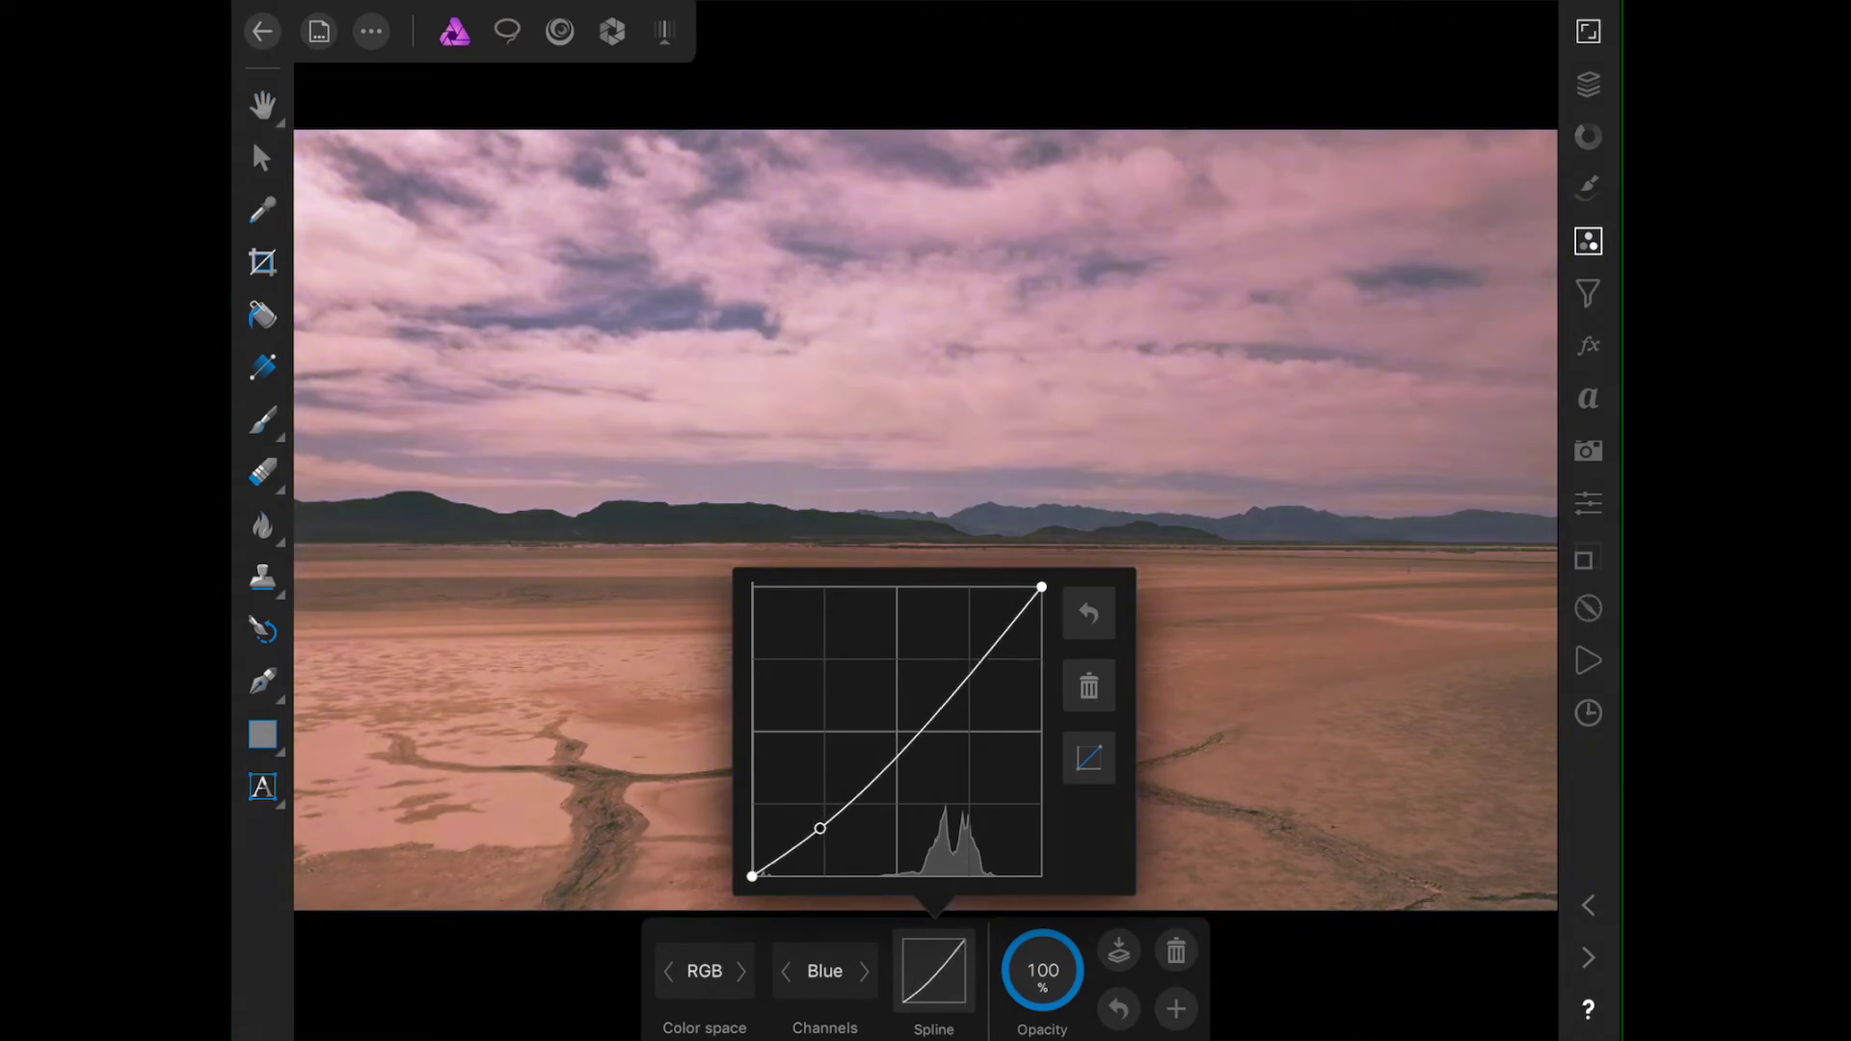
pyautogui.moveTo(964, 666); pyautogui.dragTo(984, 641)
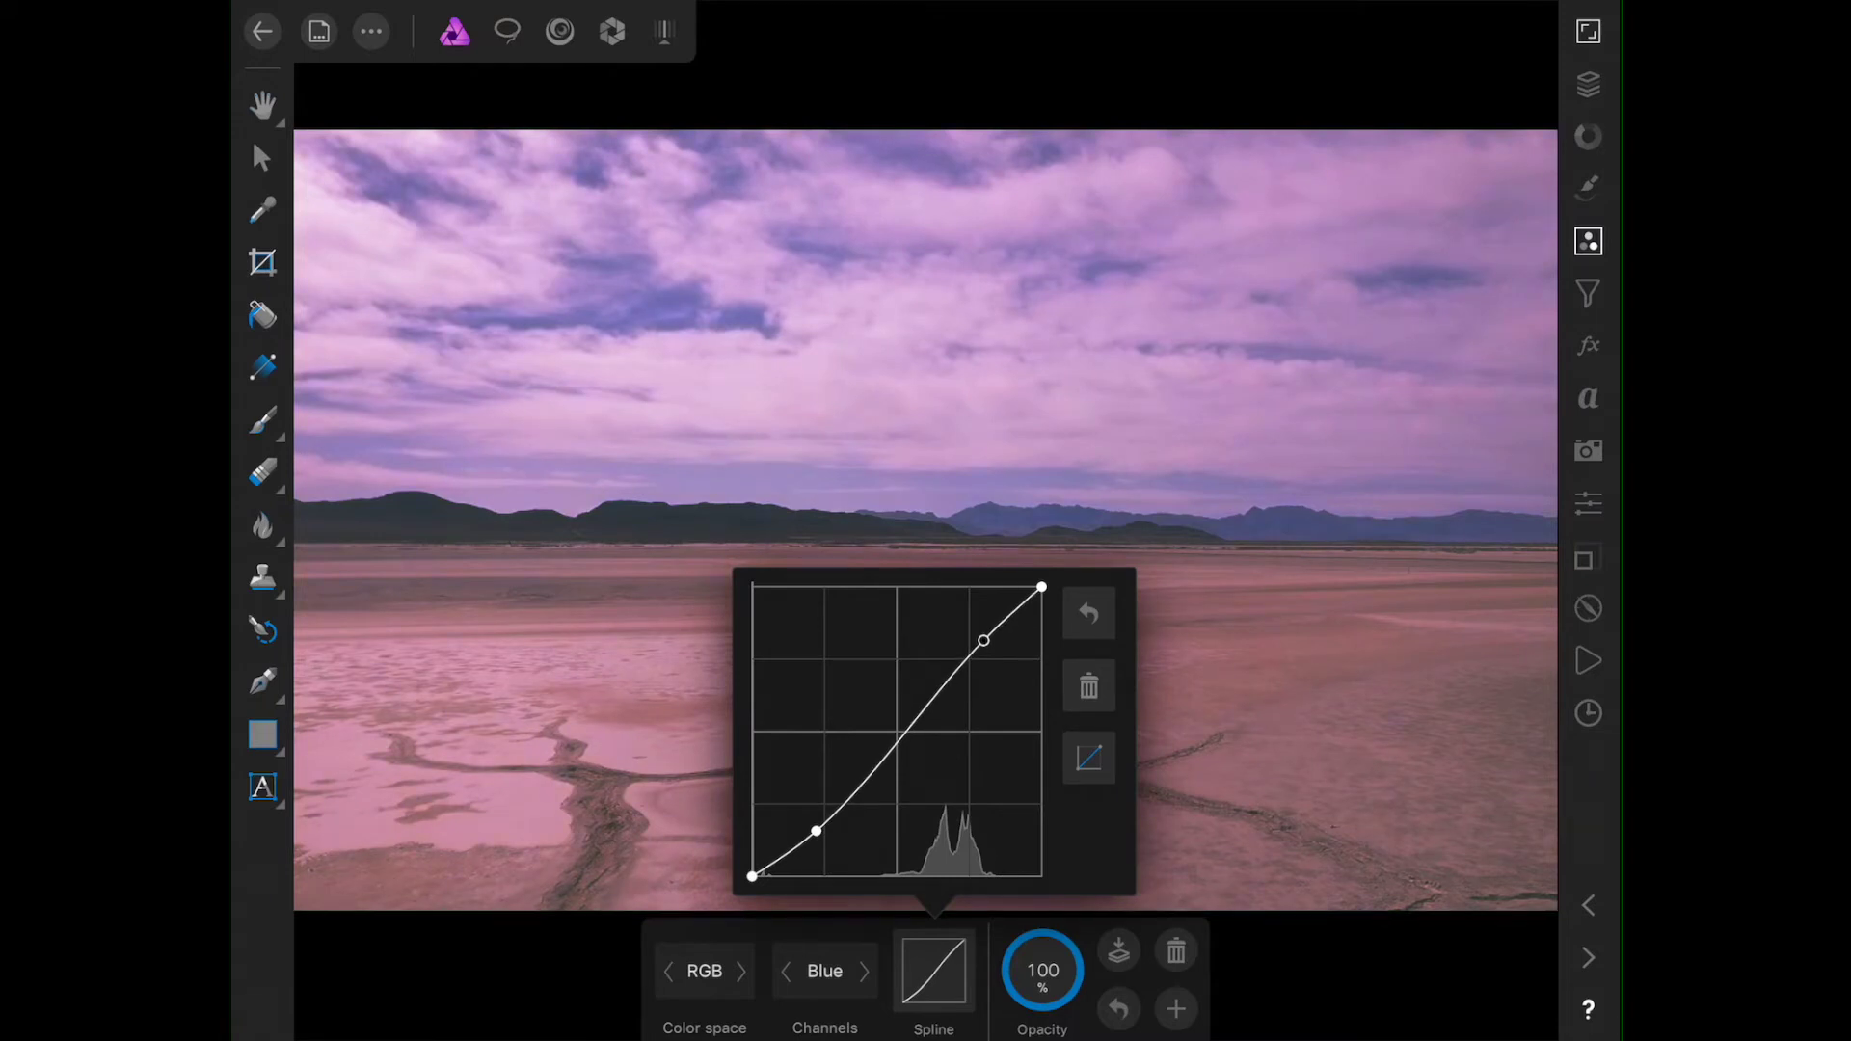
pyautogui.click(933, 971)
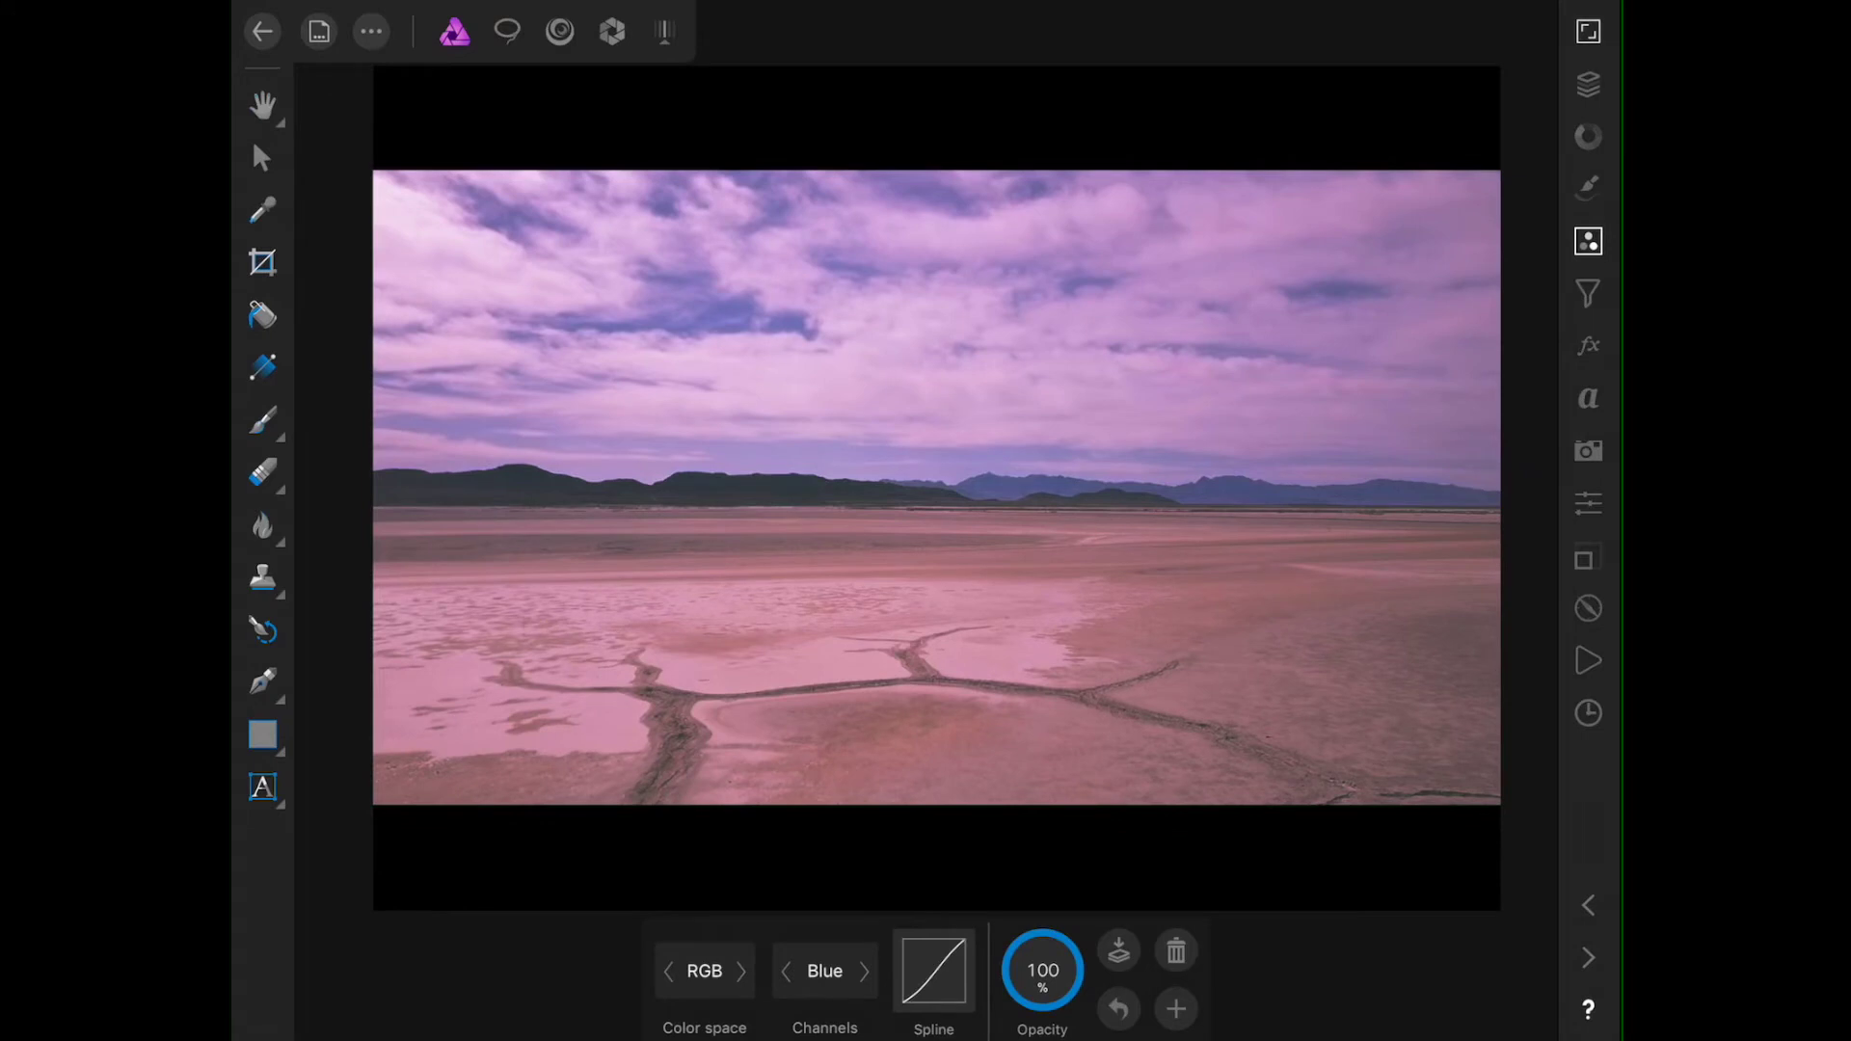
# Step: Select the Background layer and add a Levels adjustment above it
pyautogui.click(1588, 84)
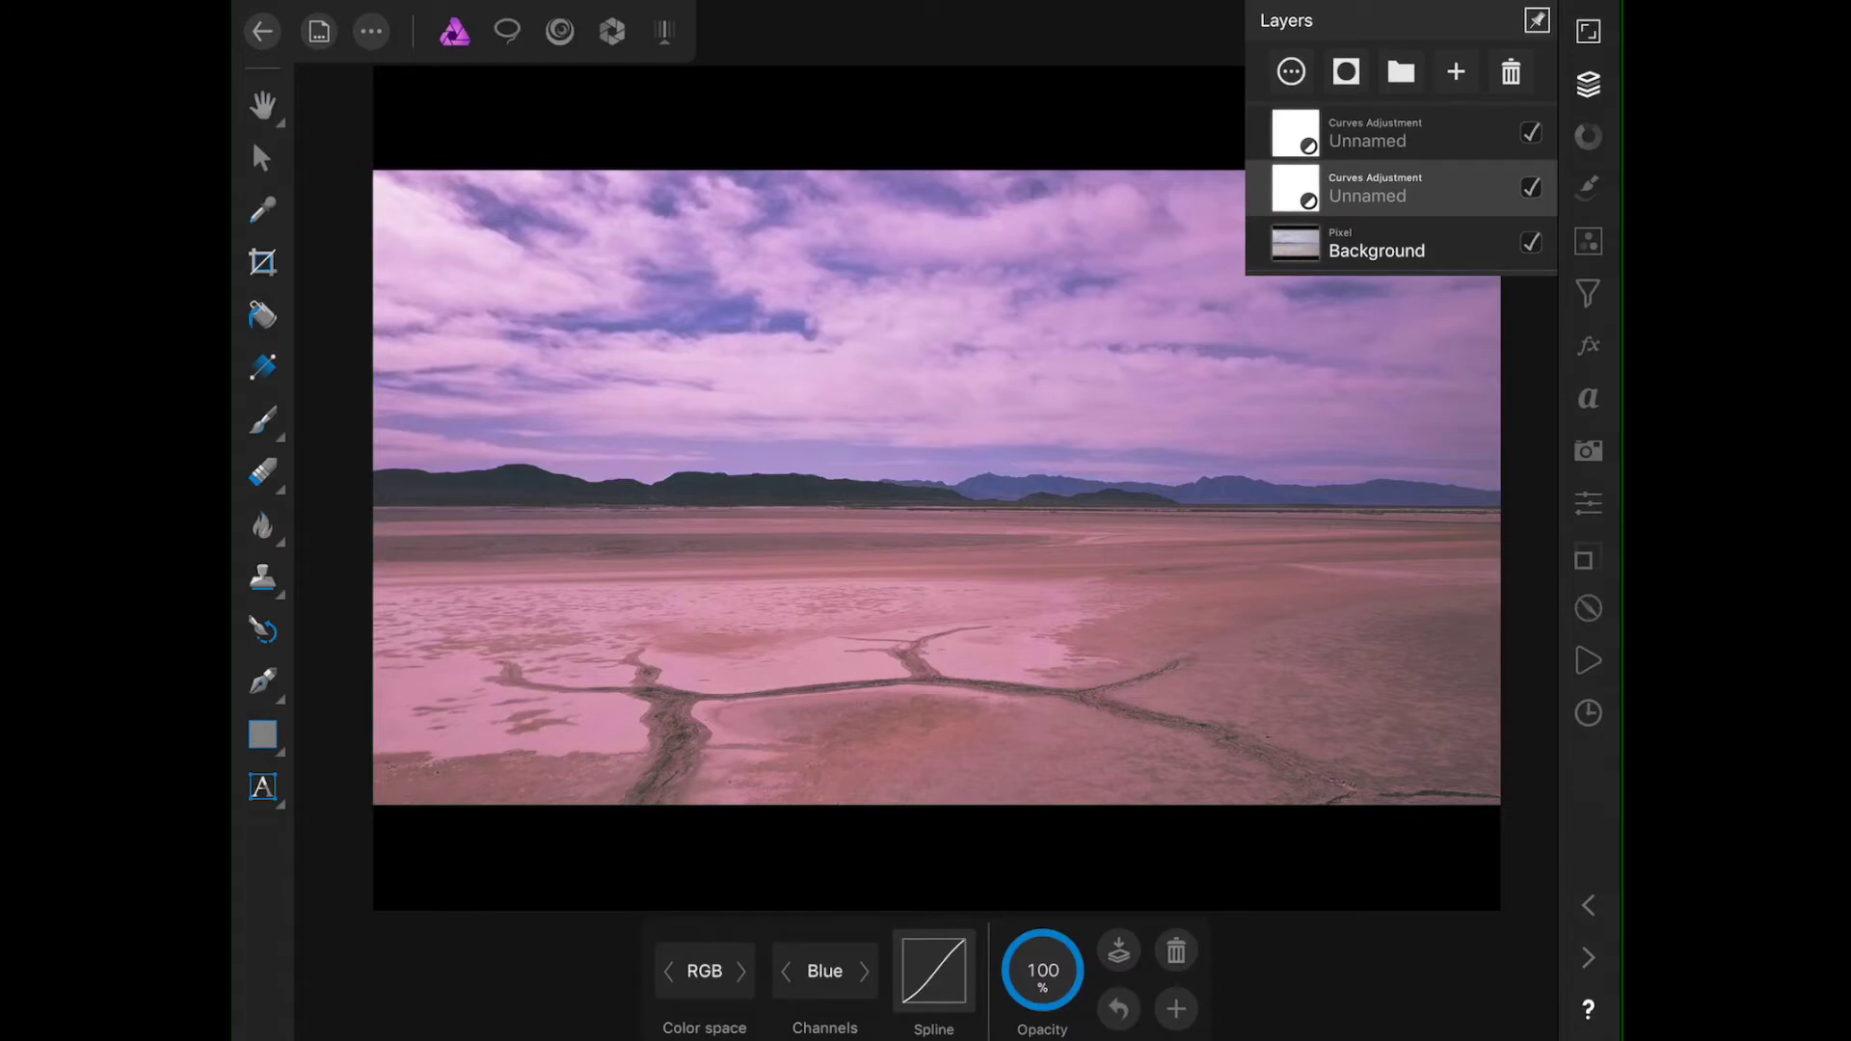
pyautogui.click(1377, 246)
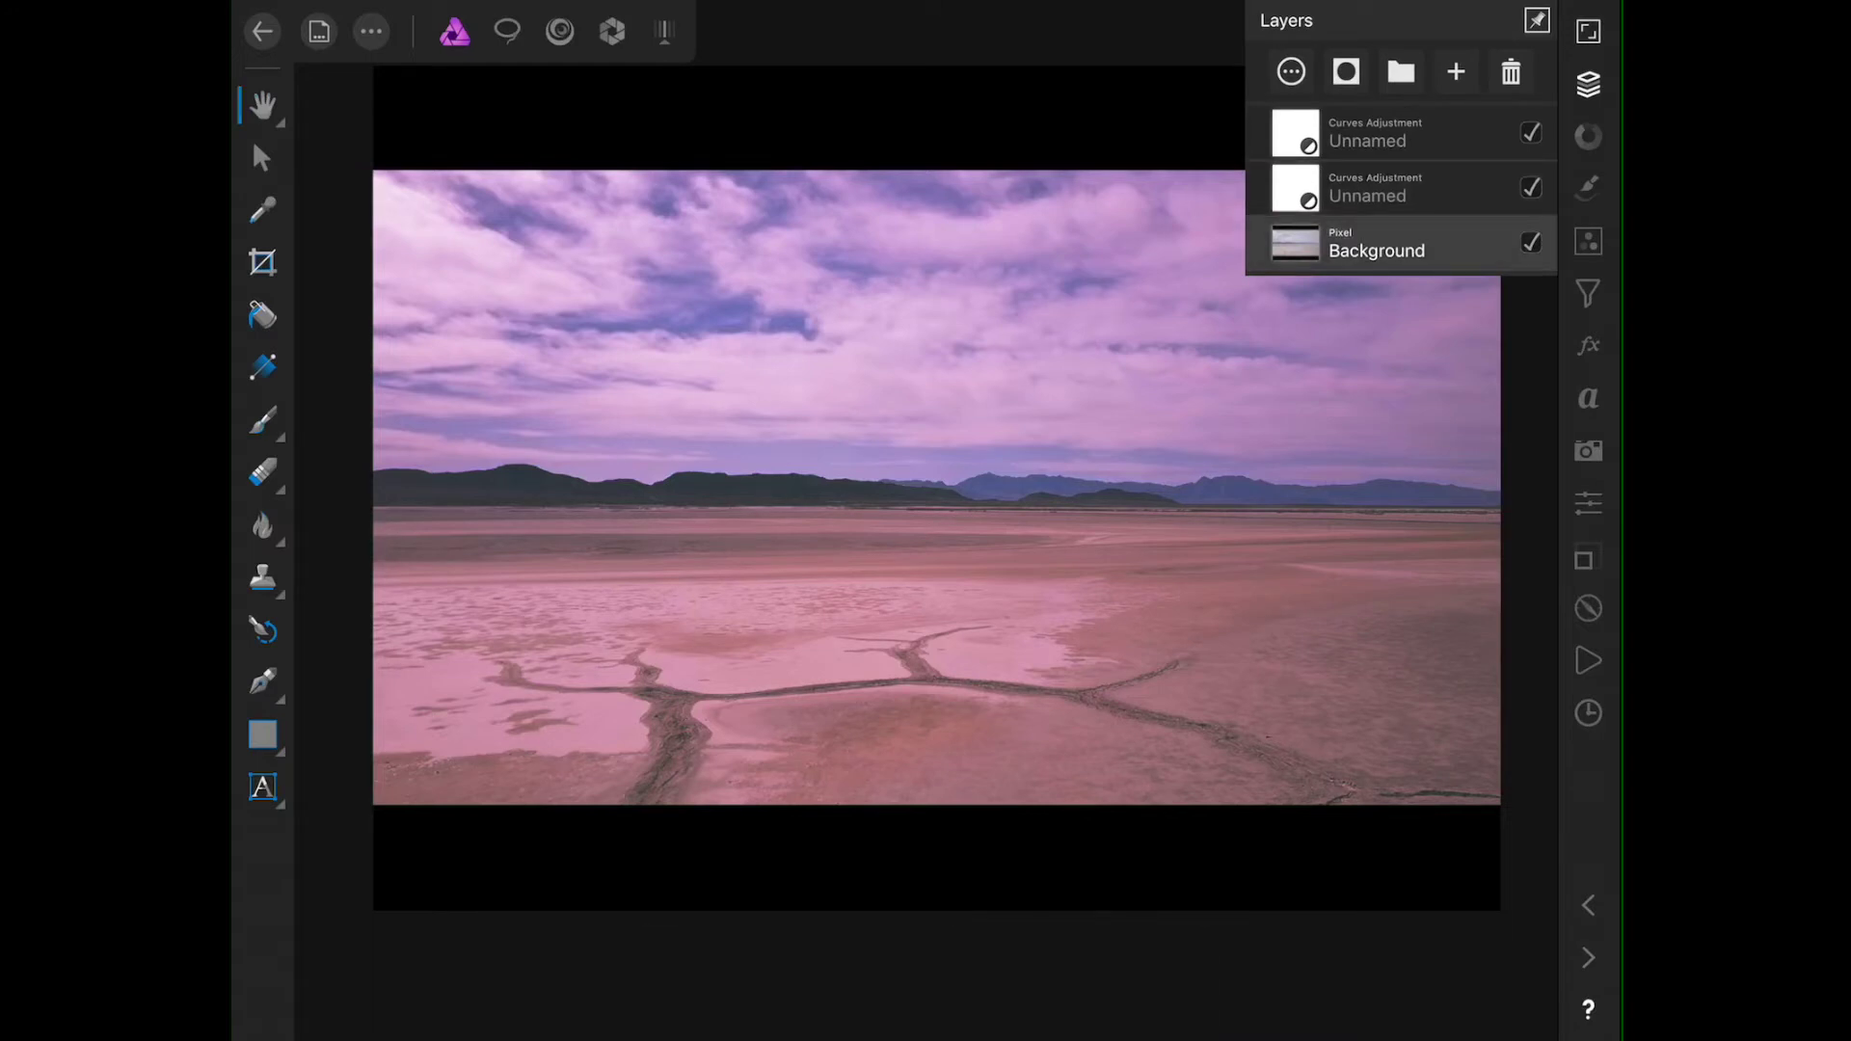
pyautogui.click(1588, 241)
pyautogui.scroll(-3, 1427, 579)
pyautogui.scroll(-3, 1427, 578)
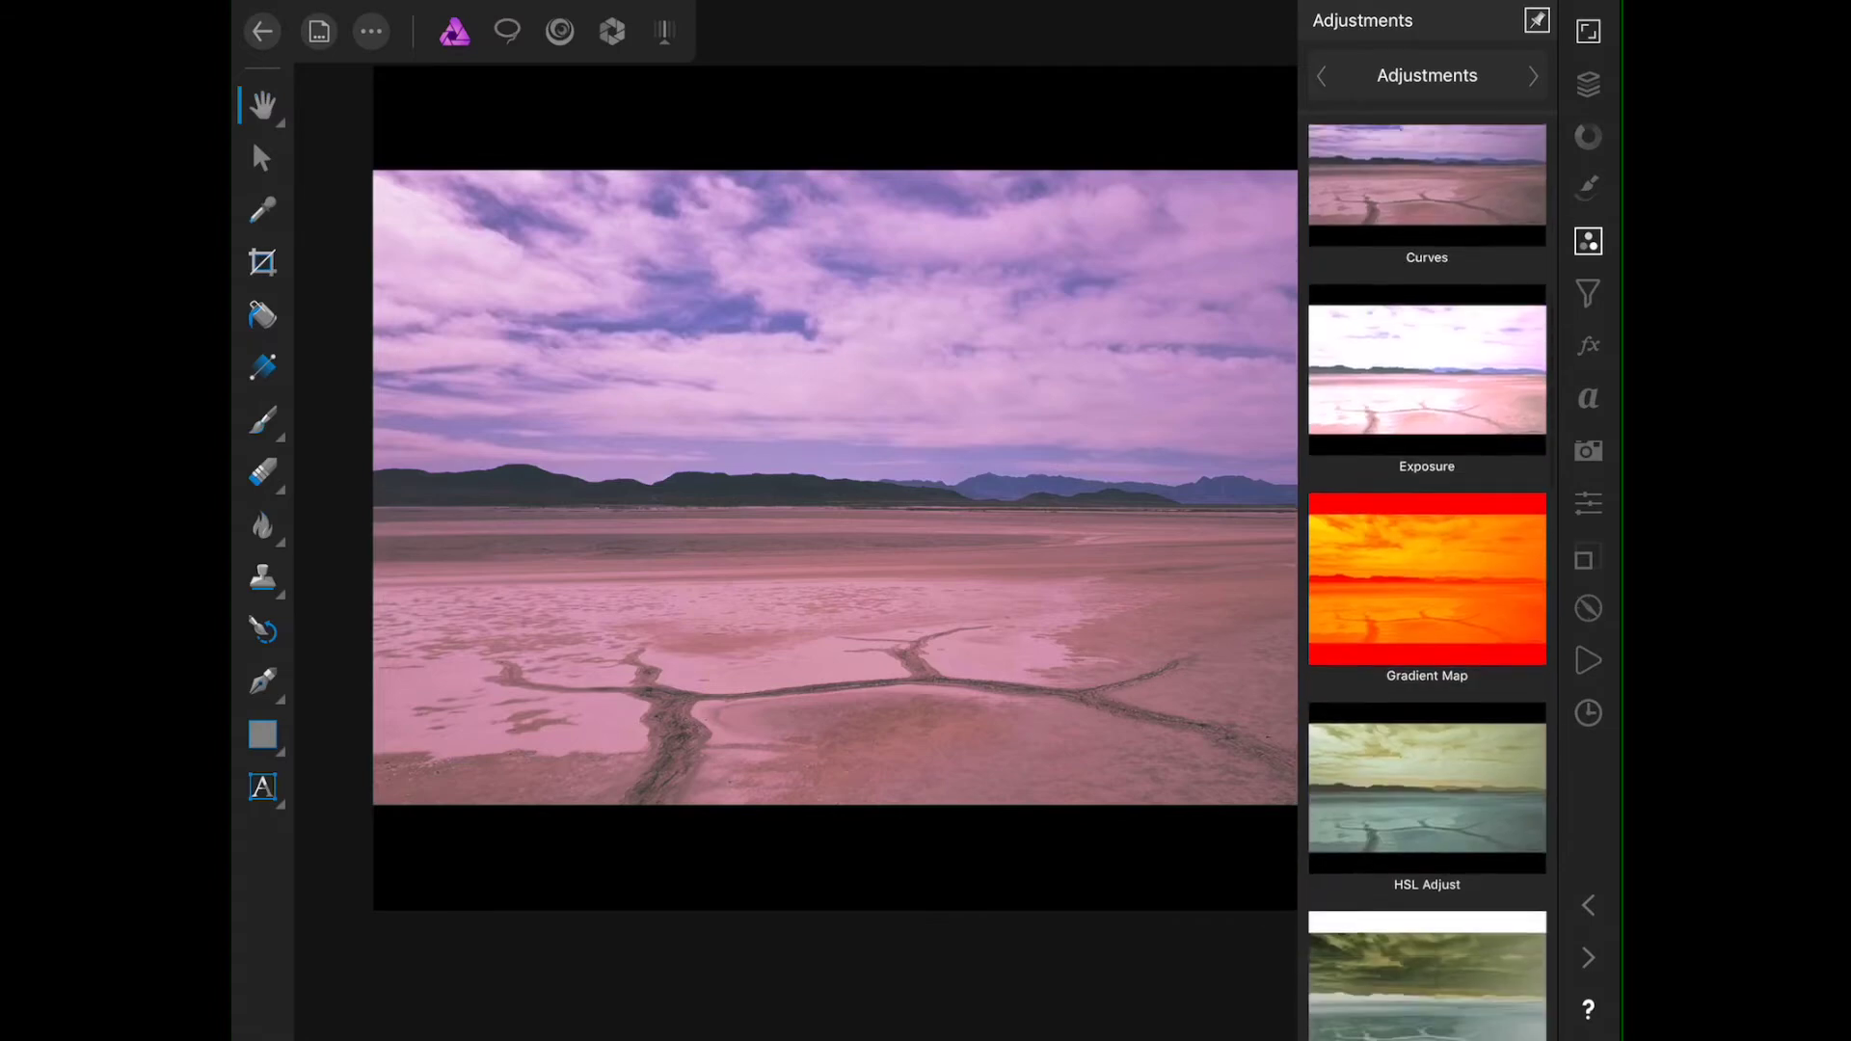
pyautogui.scroll(-4, 1428, 579)
pyautogui.scroll(-1, 1428, 578)
pyautogui.scroll(-2, 1427, 579)
pyautogui.scroll(-4, 1427, 578)
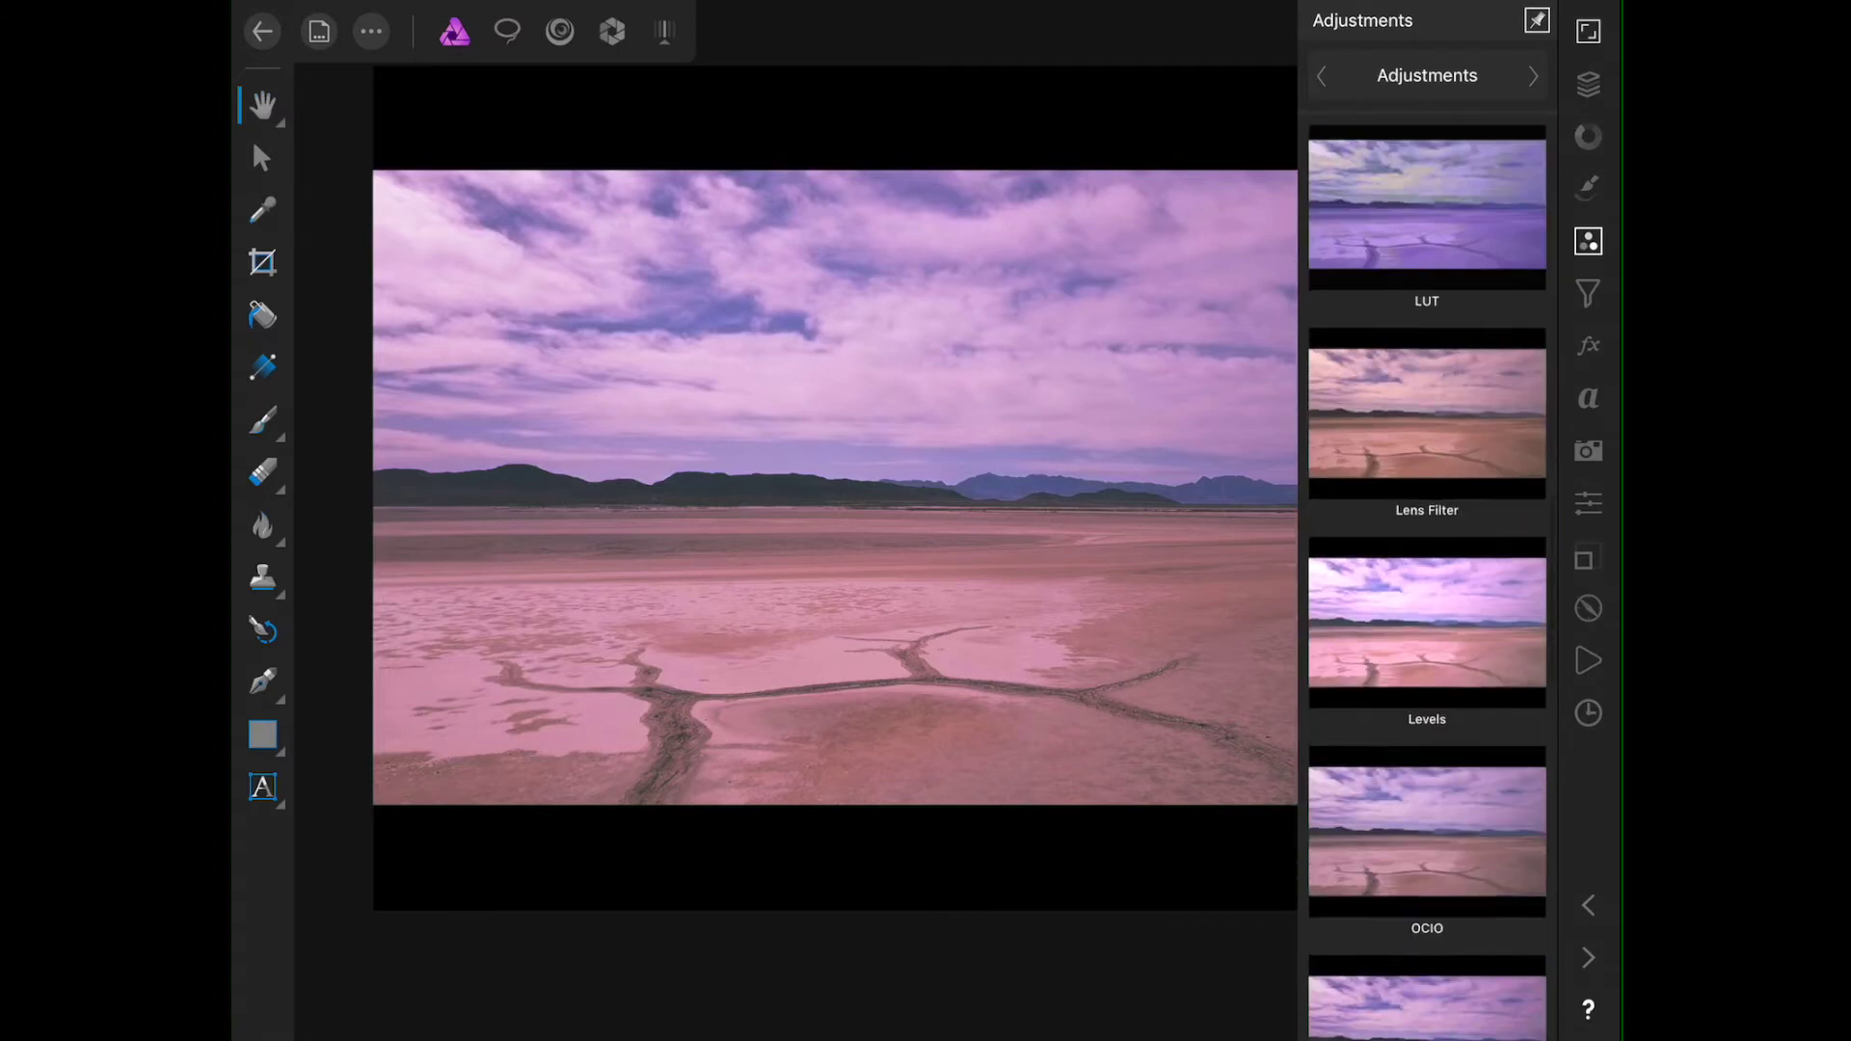
pyautogui.scroll(-3, 1428, 578)
pyautogui.click(1427, 284)
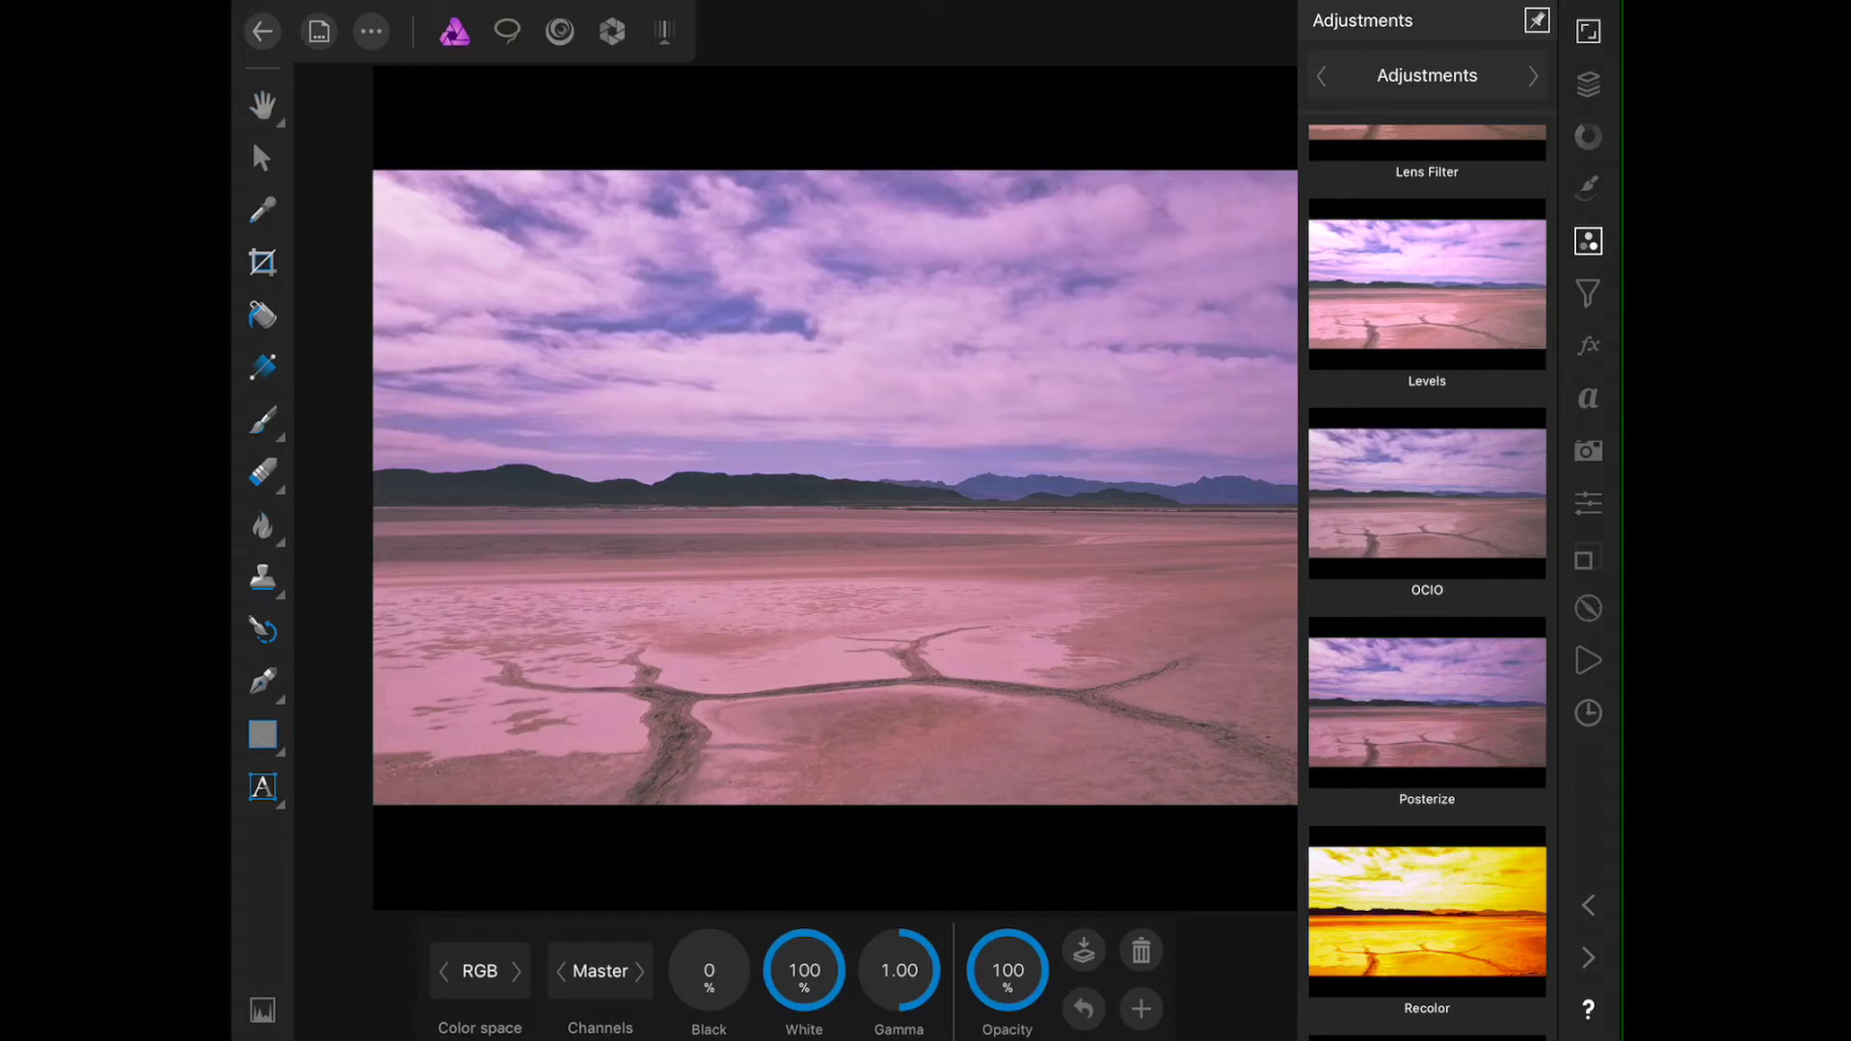
# Step: Set Levels to black 10%, white 96% and opacity 99%
pyautogui.moveTo(804, 970); pyautogui.dragTo(885, 971)
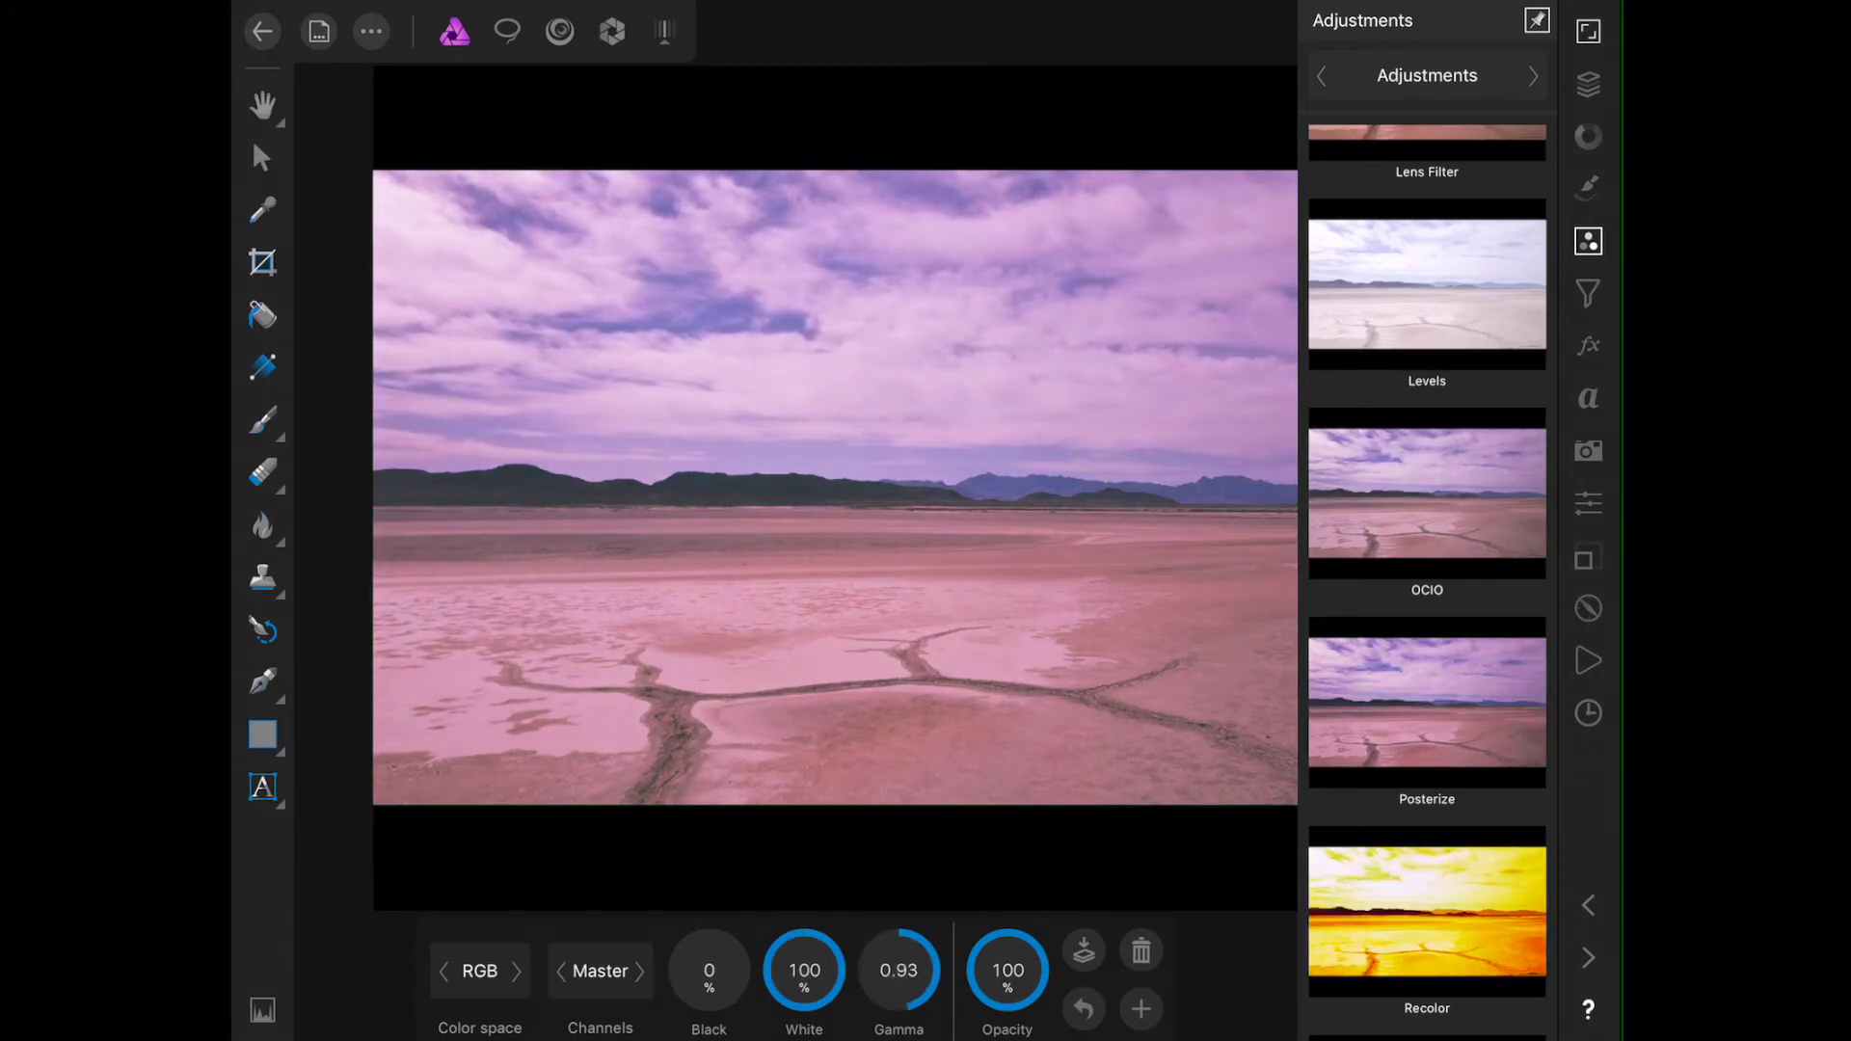
pyautogui.moveTo(1008, 970); pyautogui.dragTo(1004, 970)
pyautogui.moveTo(709, 970); pyautogui.dragTo(726, 970)
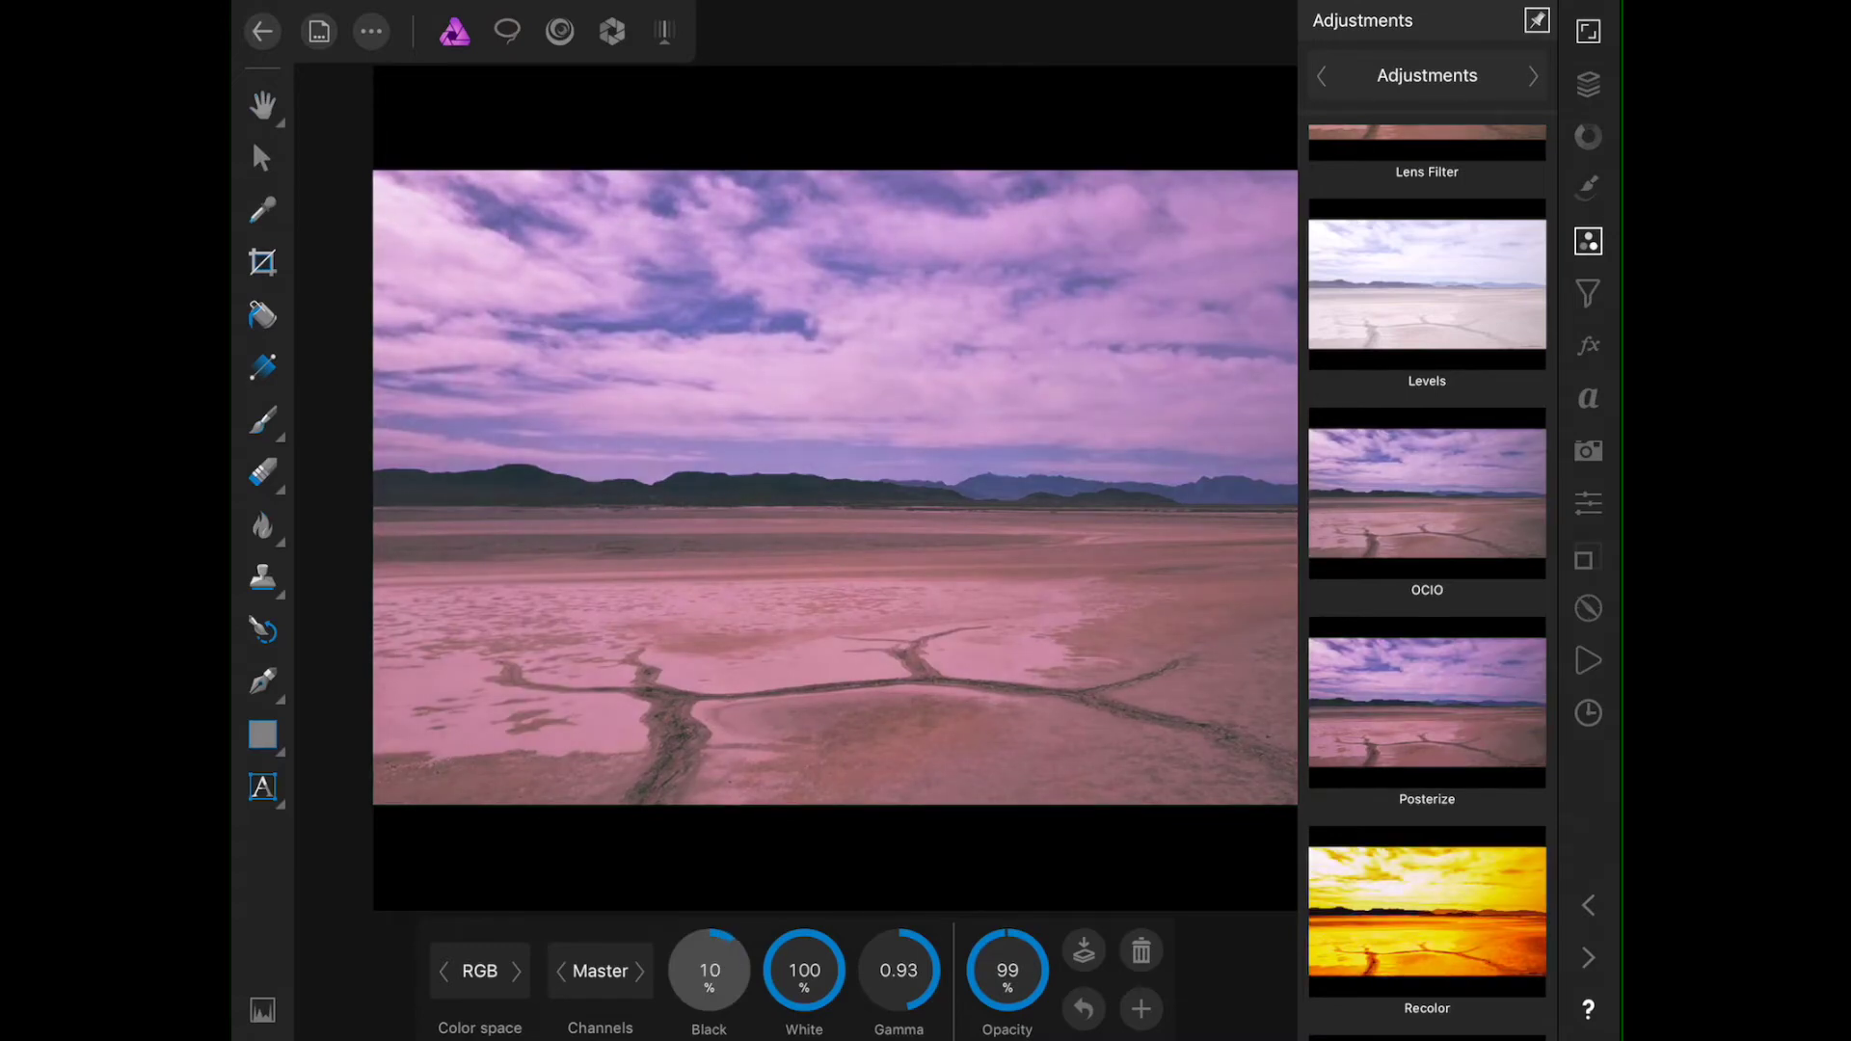
pyautogui.moveTo(804, 970); pyautogui.dragTo(792, 971)
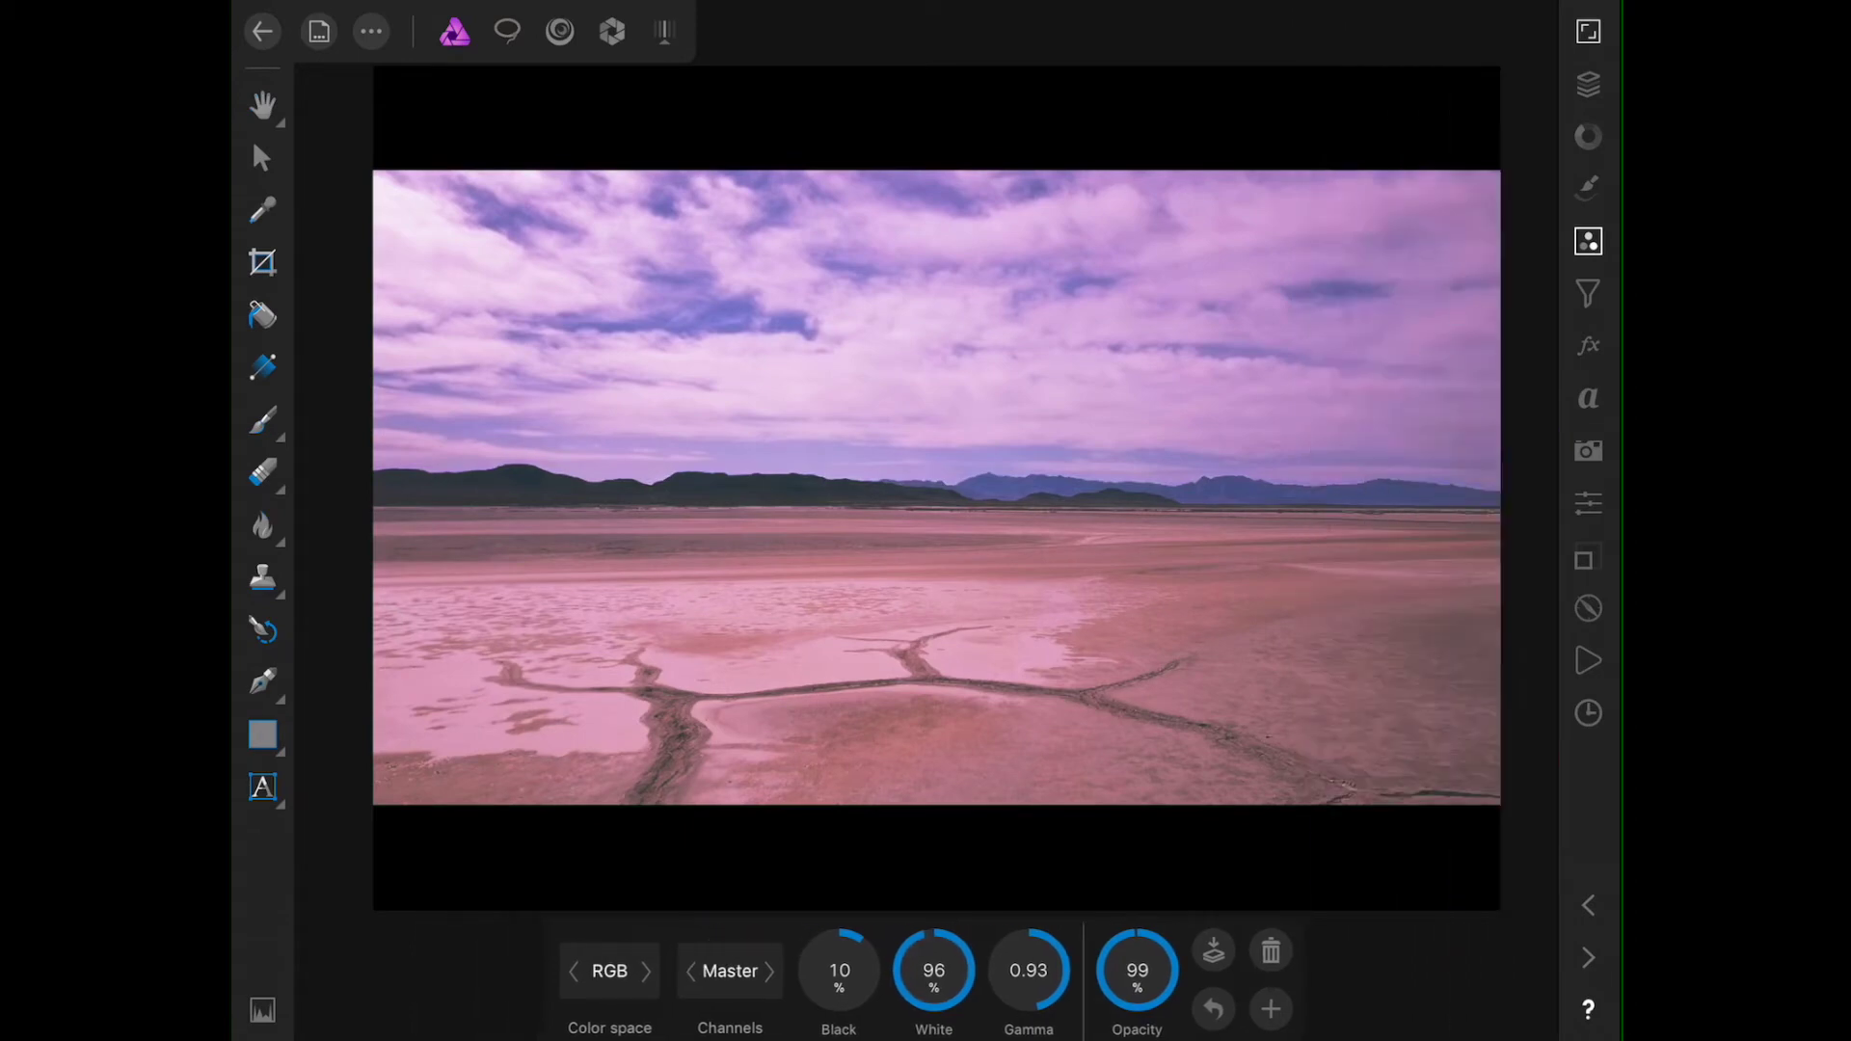
pyautogui.click(1589, 84)
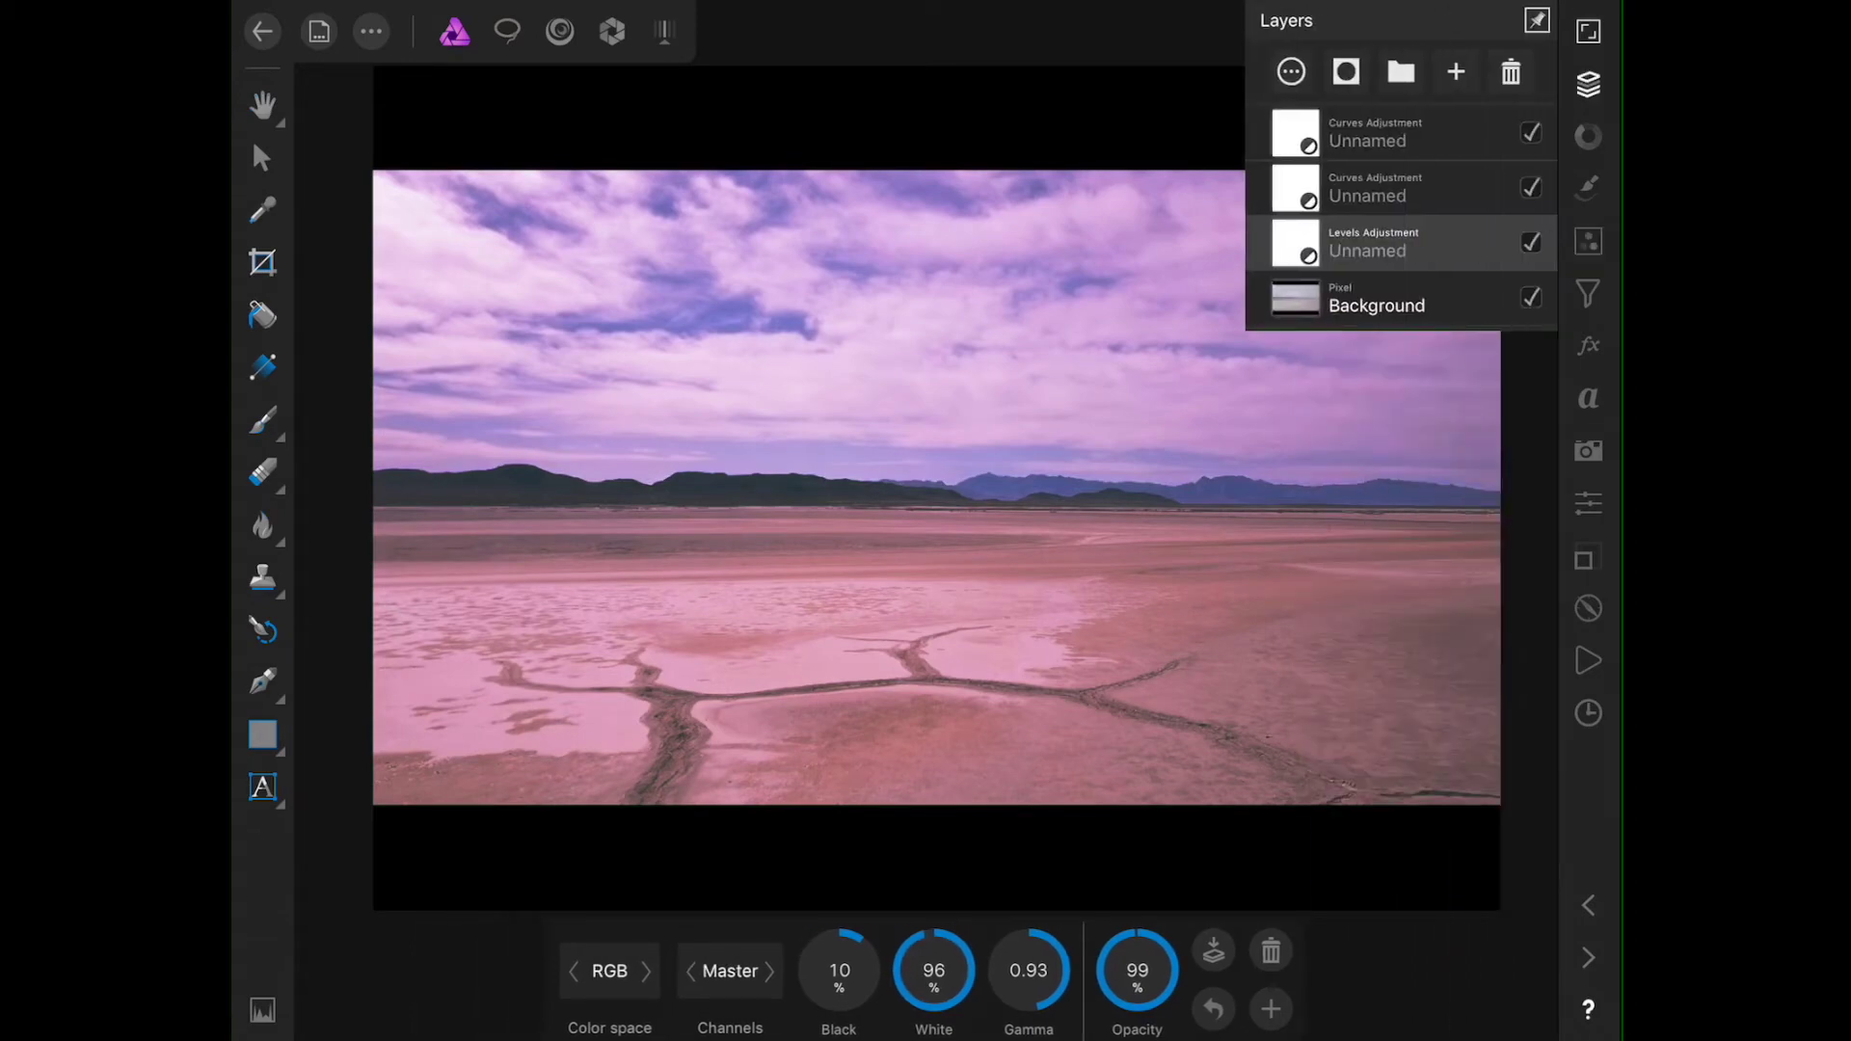
# Step: Hide and re-show the Levels and both Curves adjustments to compare against the original
pyautogui.click(1532, 242)
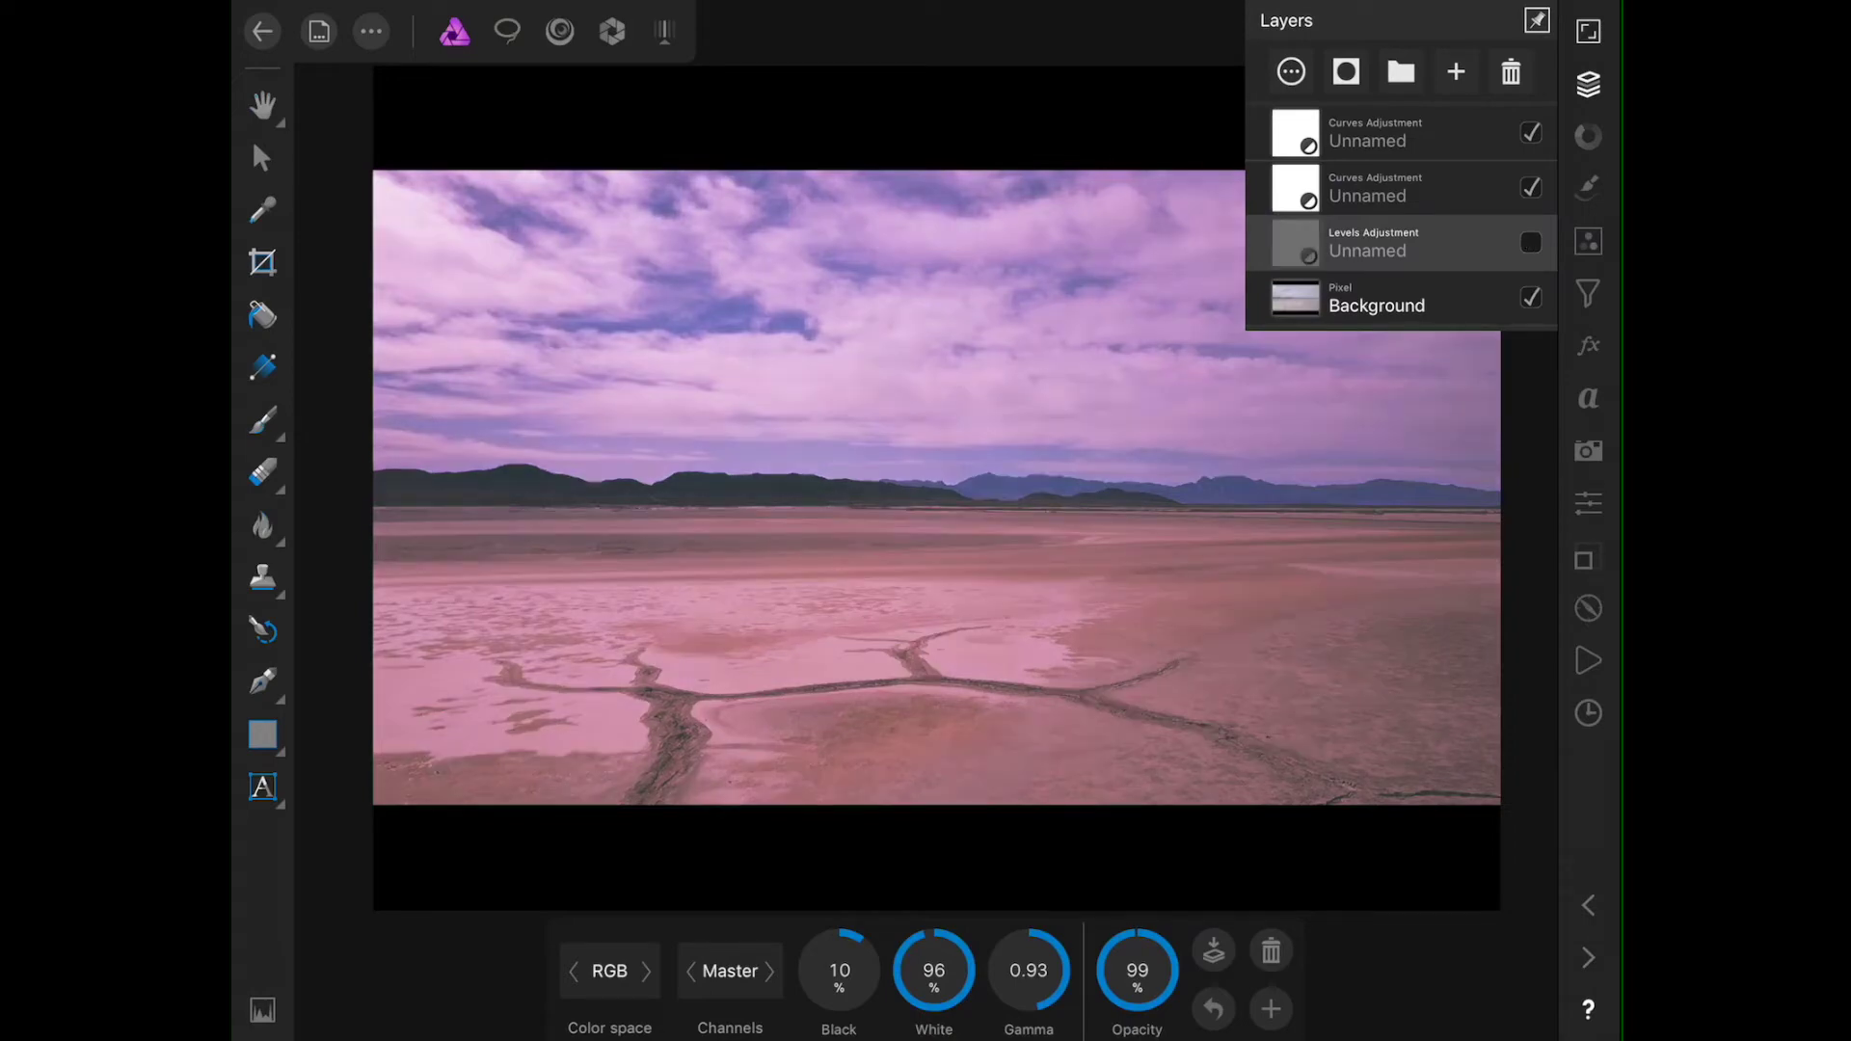
pyautogui.click(1532, 187)
pyautogui.click(1531, 132)
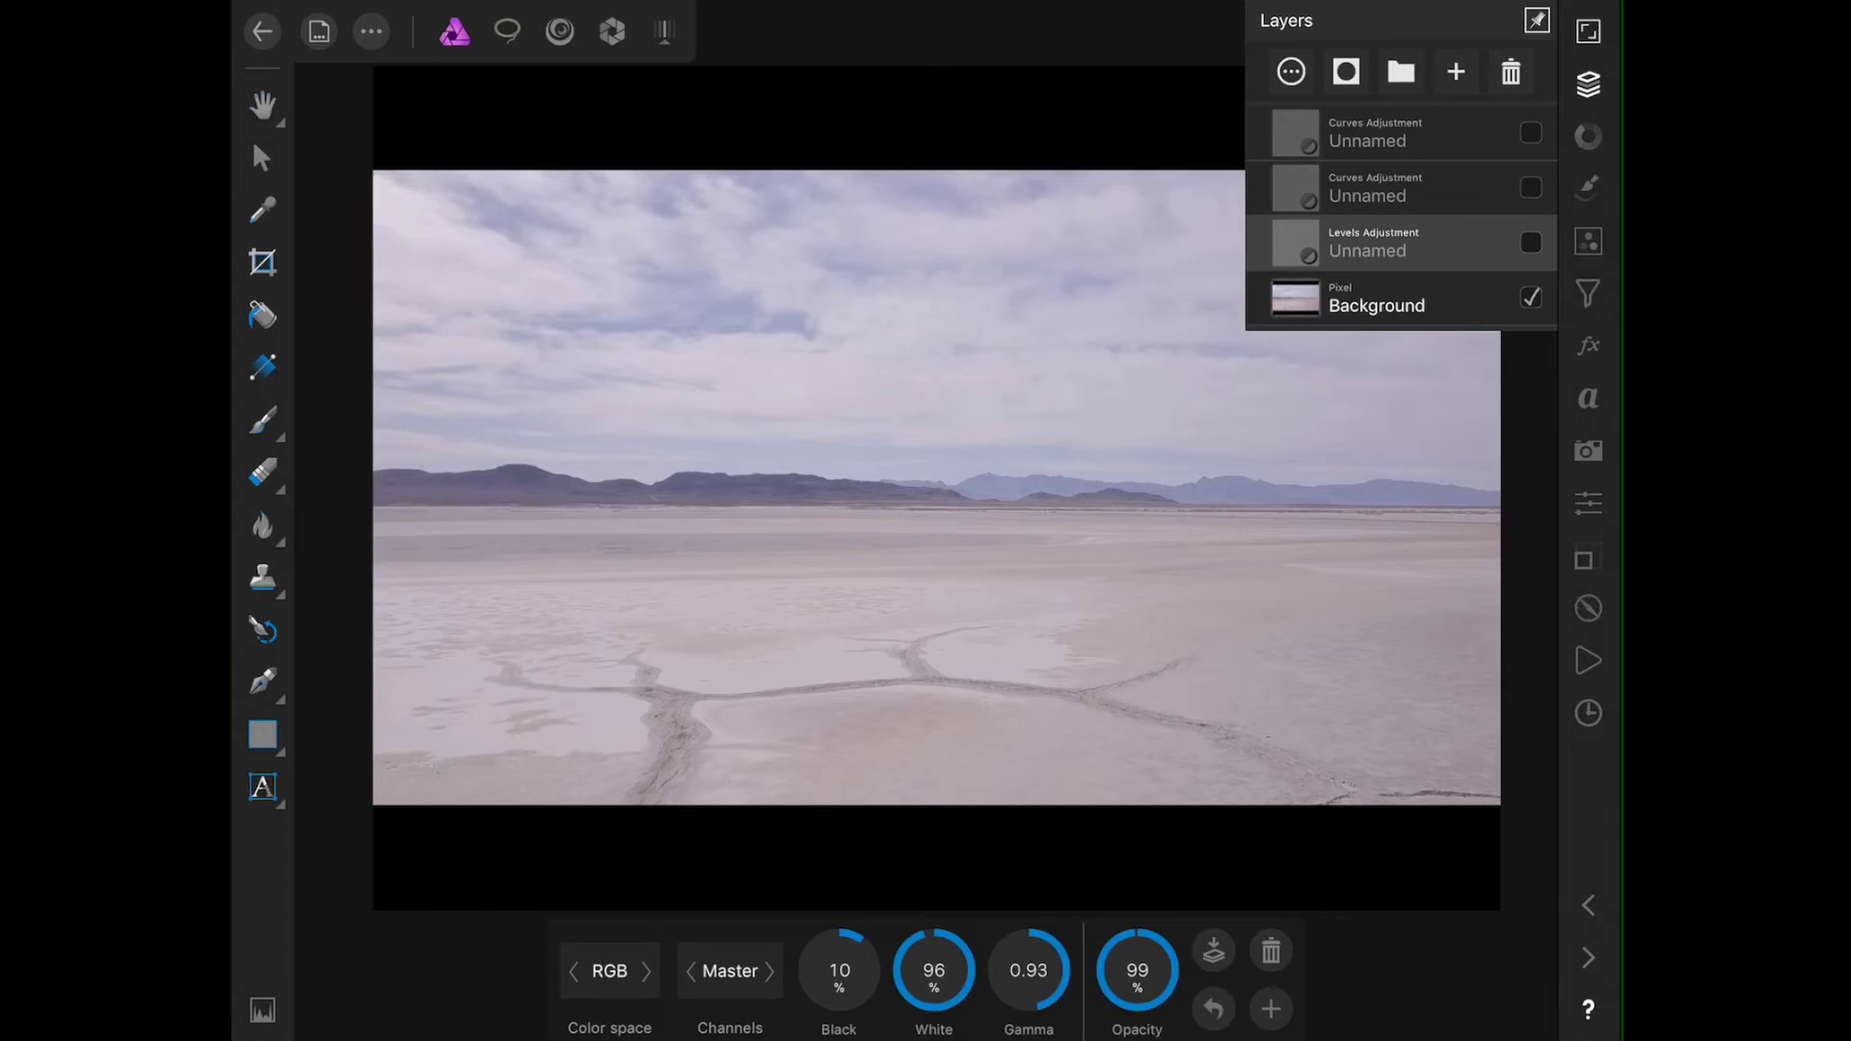
pyautogui.click(1531, 242)
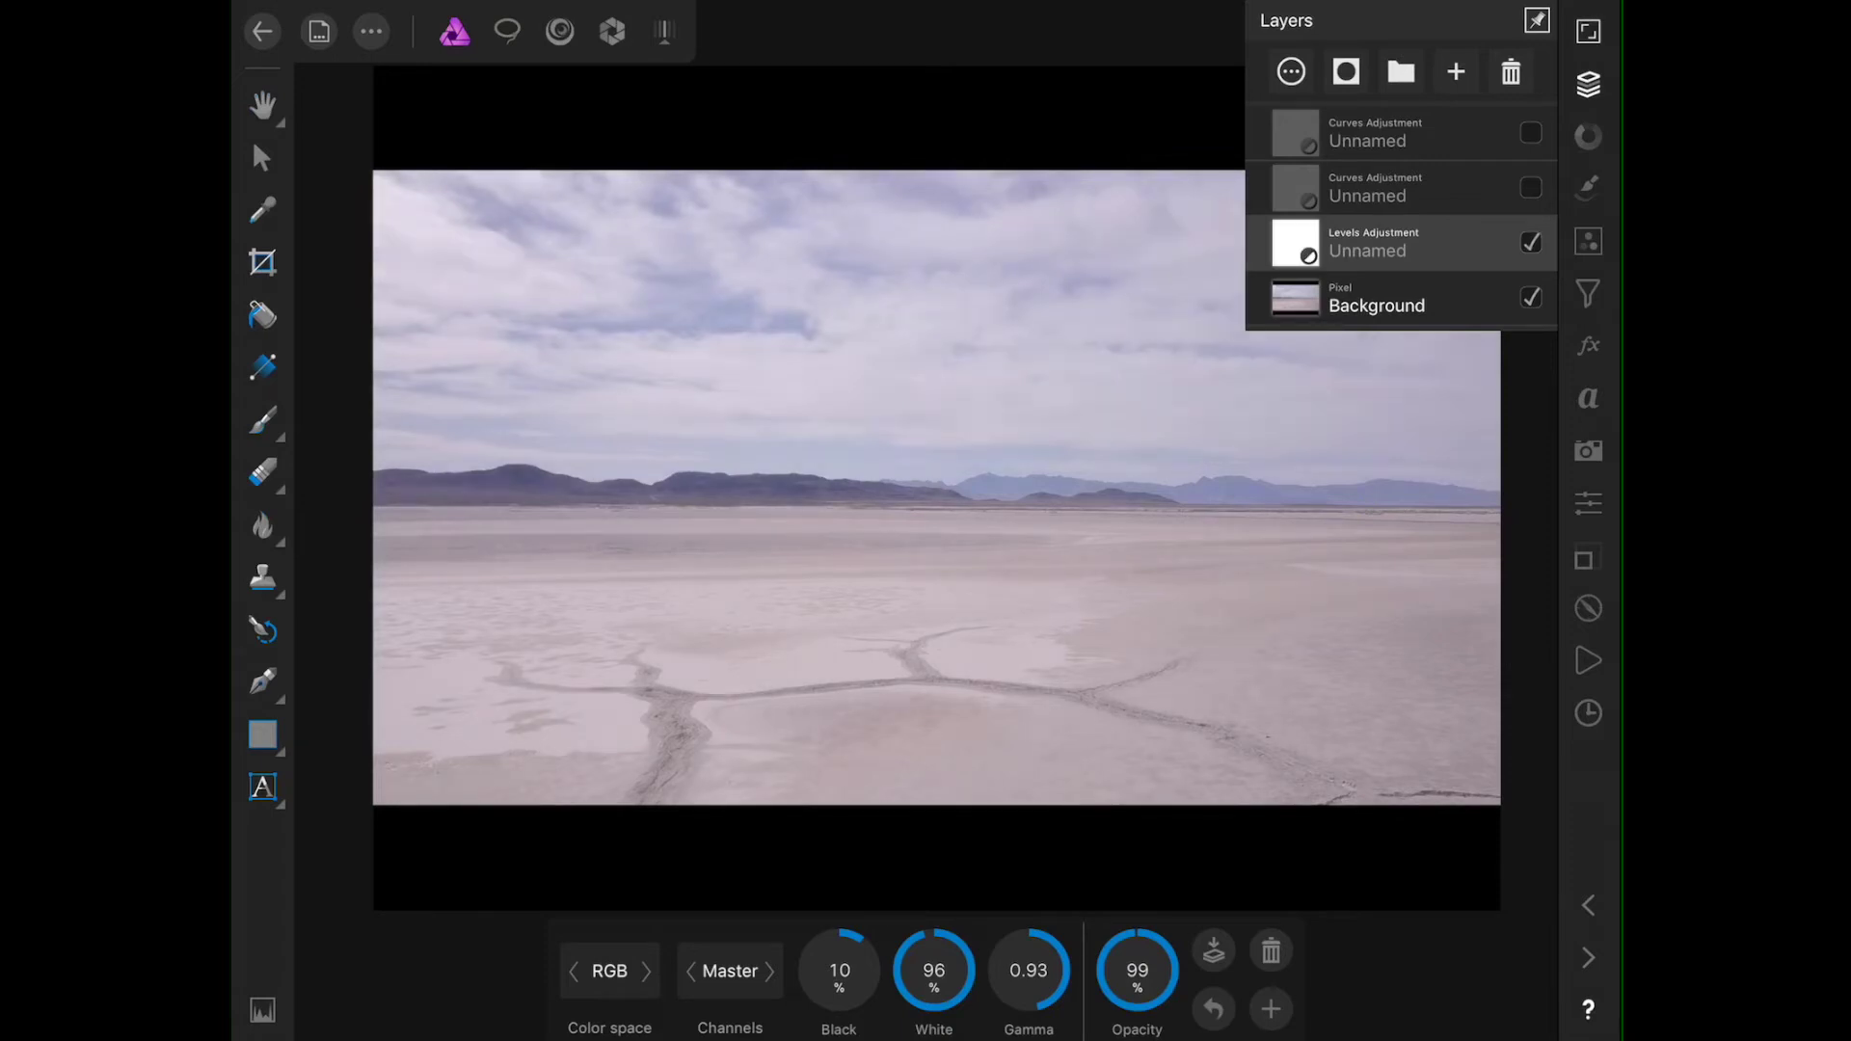
pyautogui.click(1531, 187)
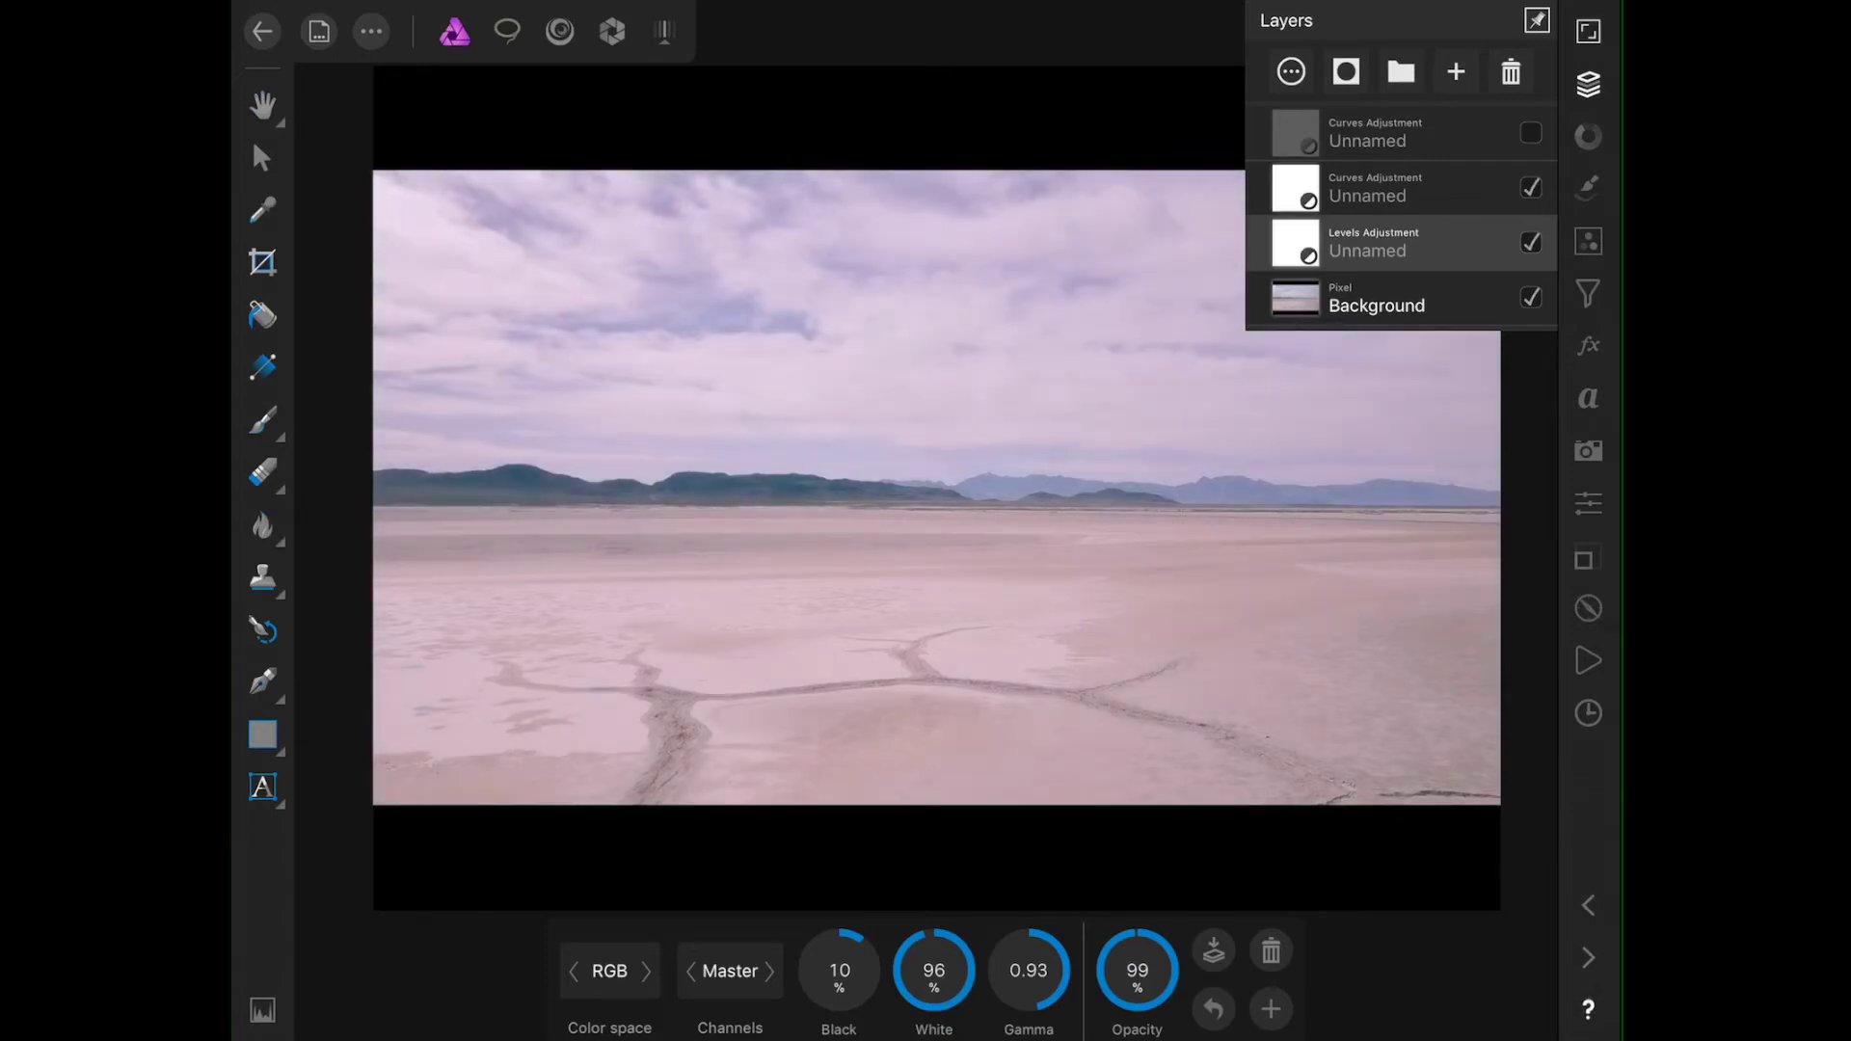
pyautogui.click(1532, 132)
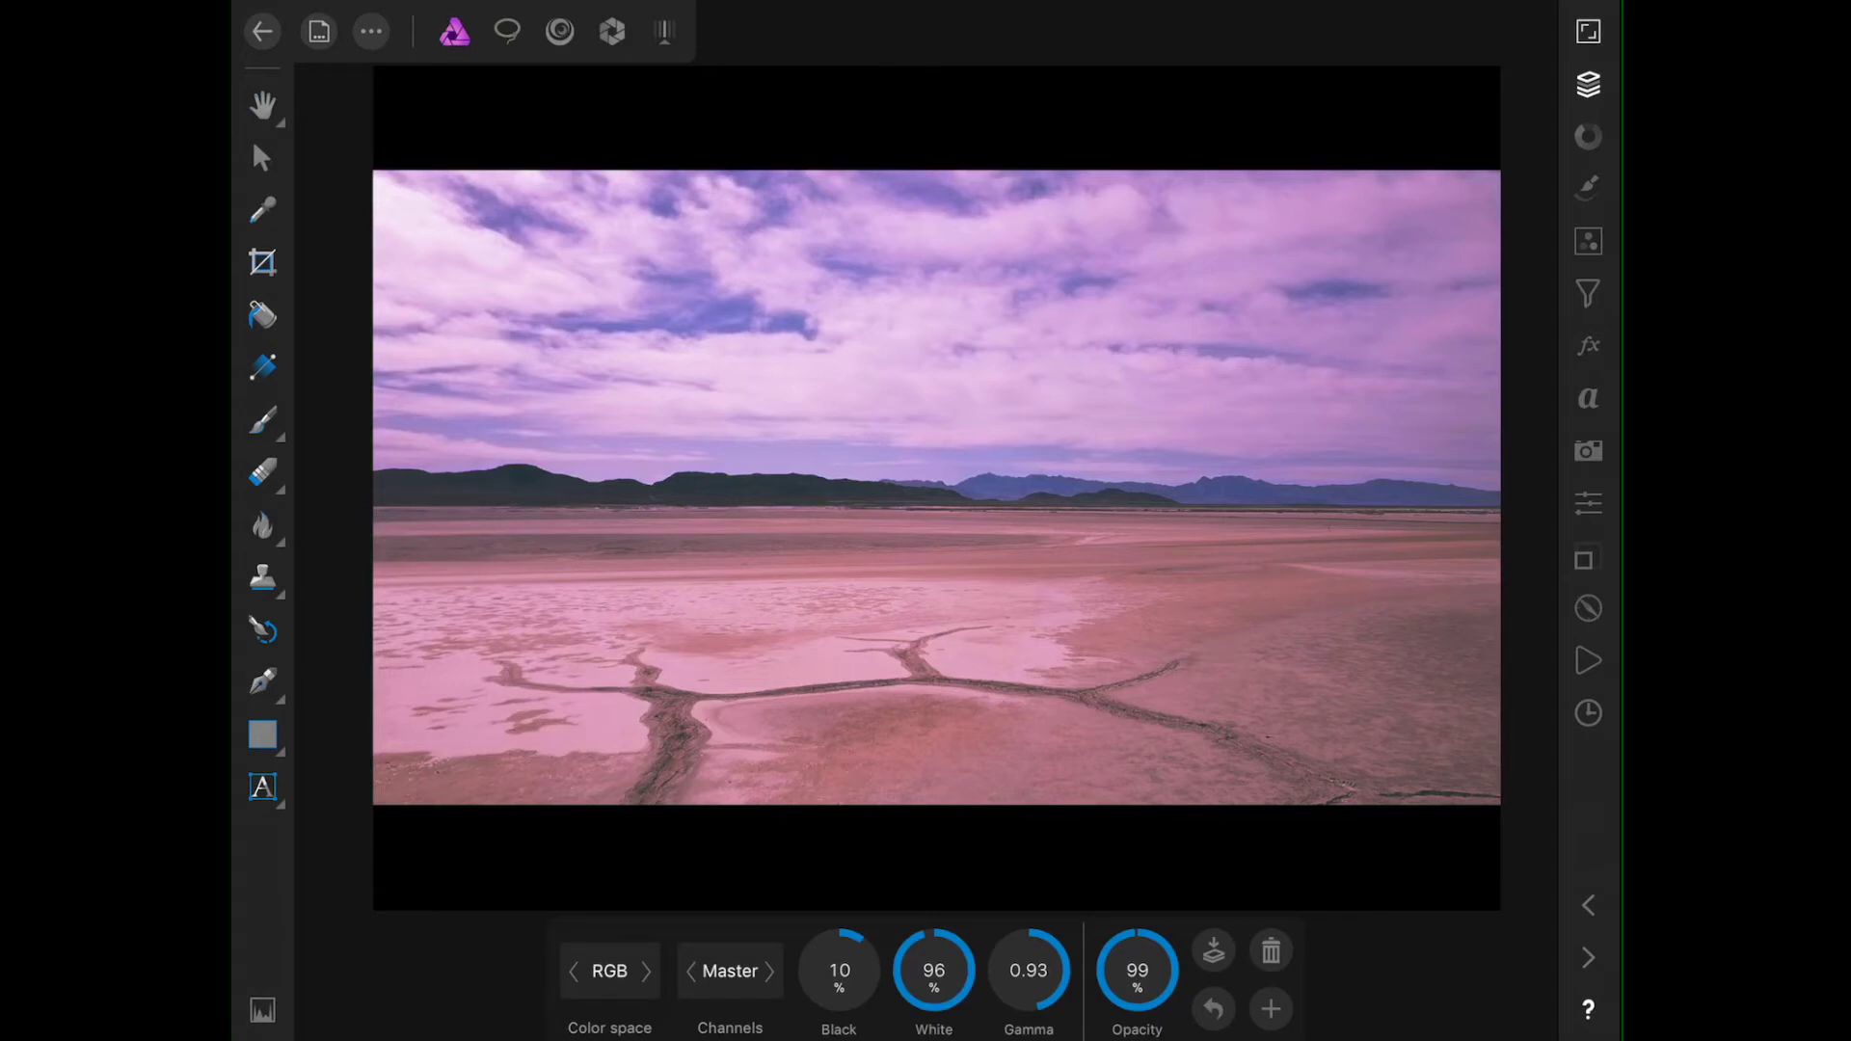
pyautogui.click(319, 31)
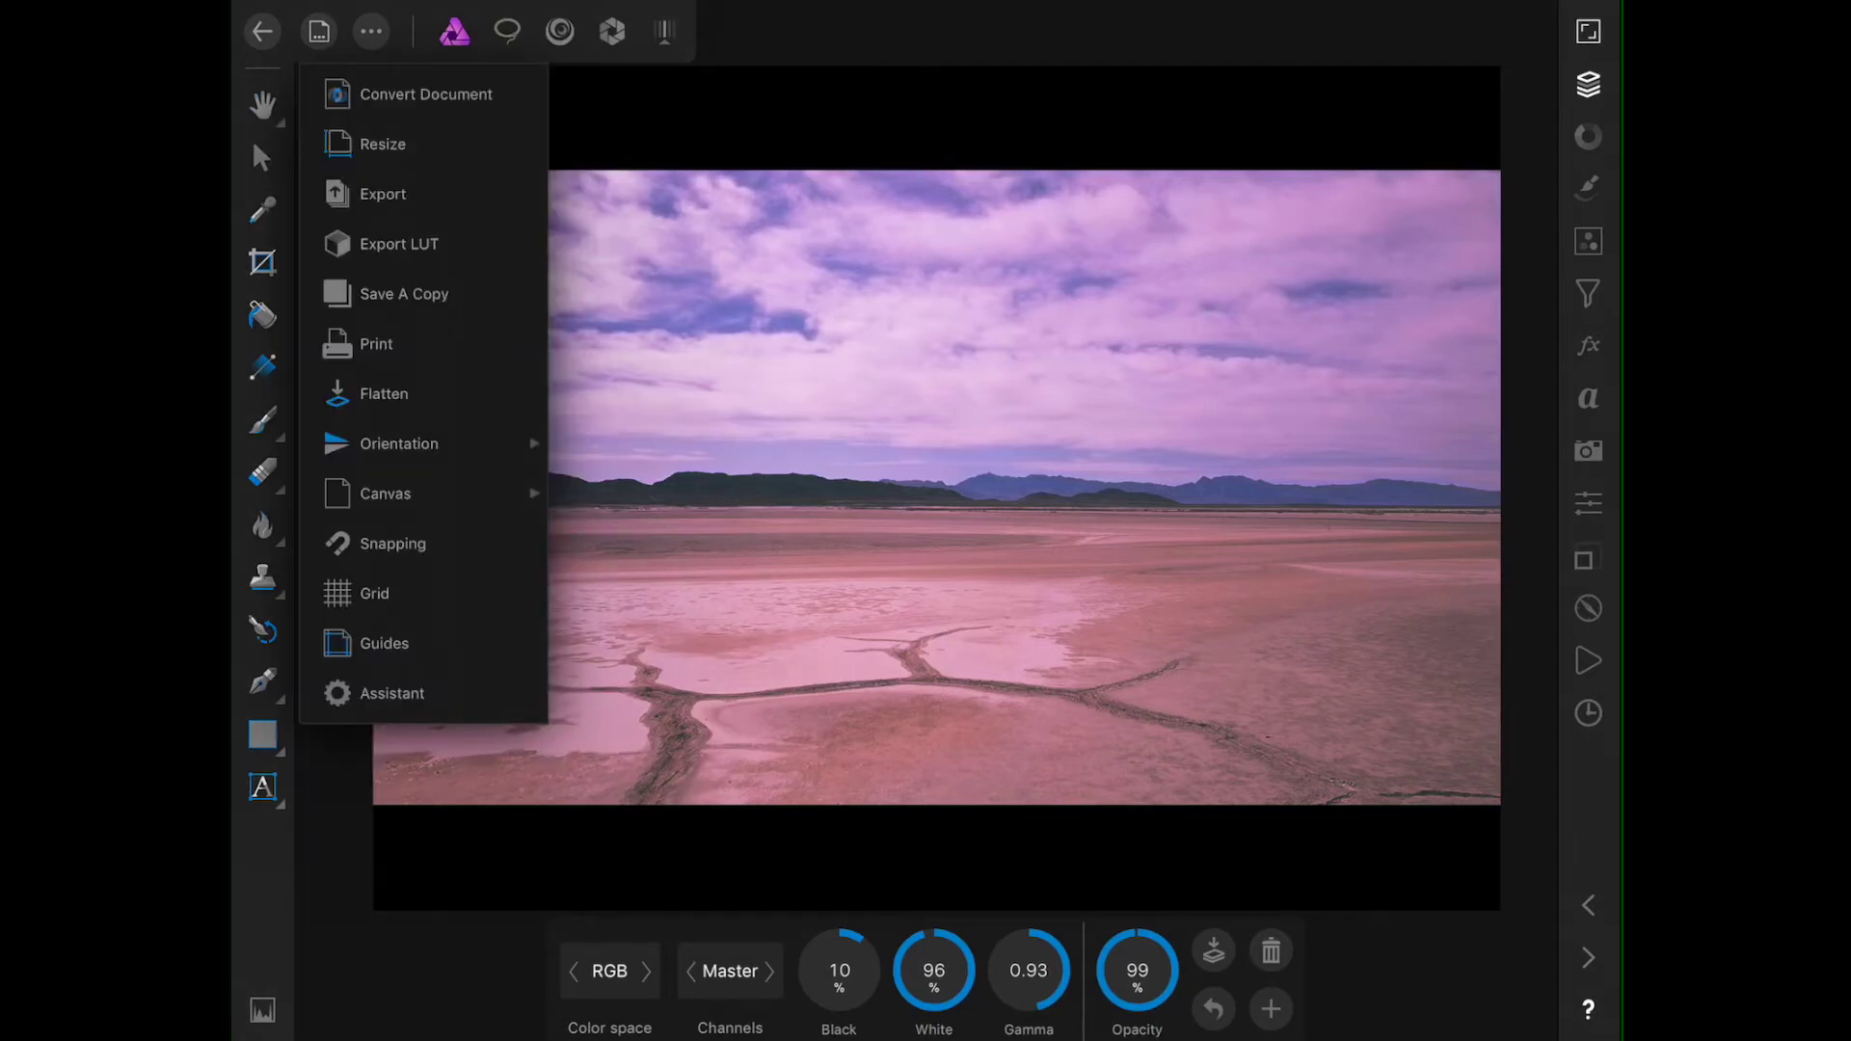
# Step: Start a LUT export named 'Dry Lake' with the description 'Film Look'
pyautogui.click(399, 244)
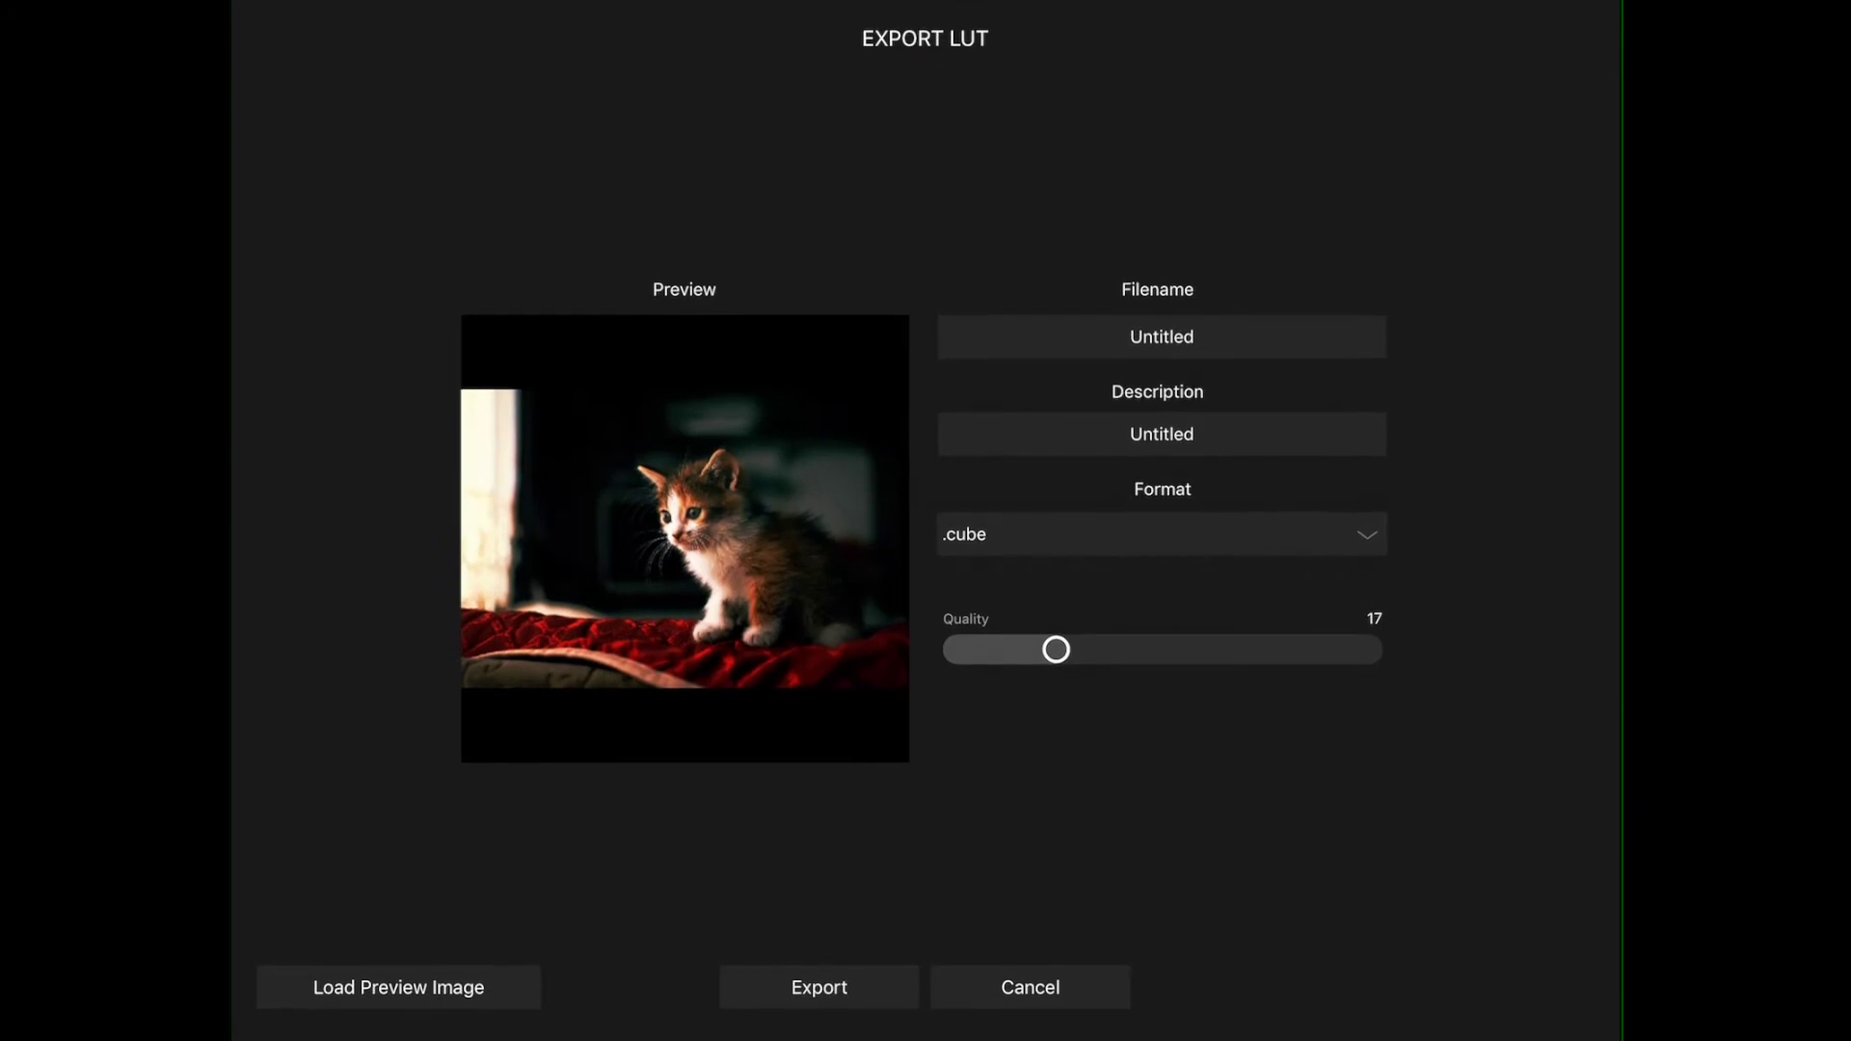
pyautogui.click(1162, 337)
pyautogui.press('BackSpace')
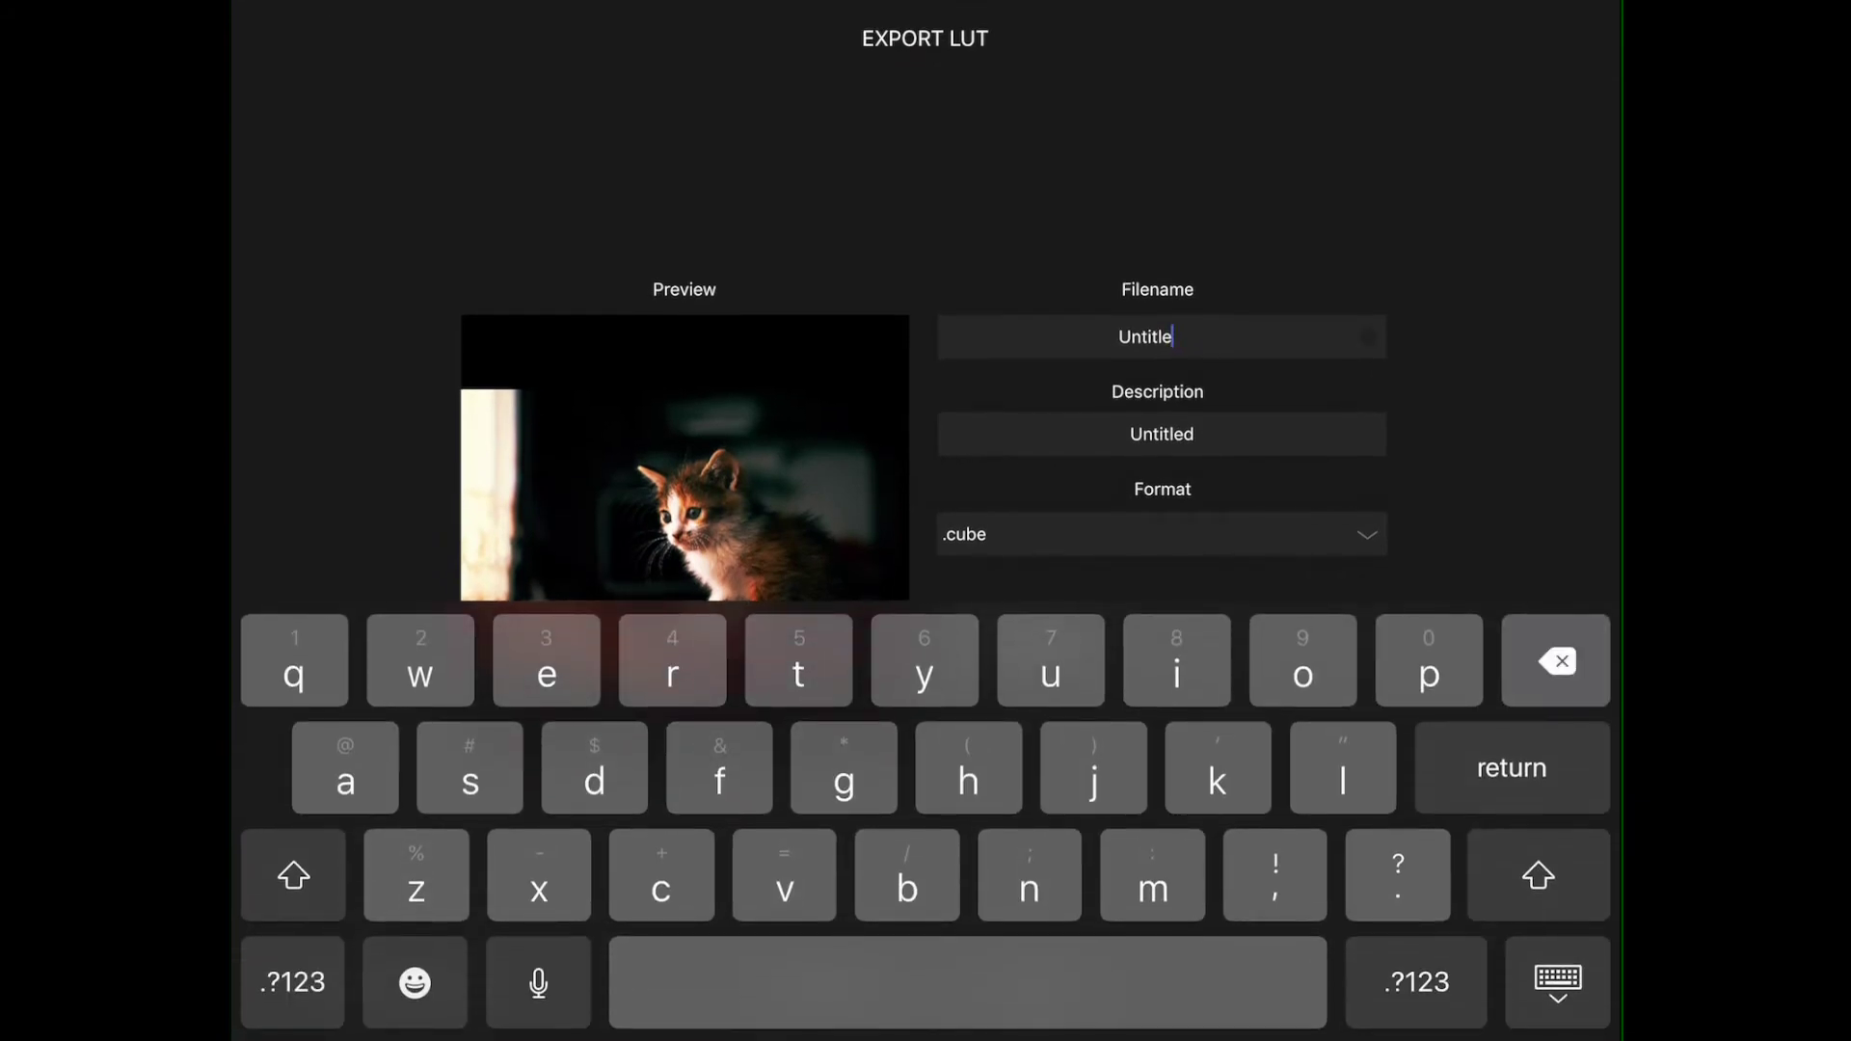
pyautogui.press('BackSpace')
pyautogui.press('BackSpace')
pyautogui.press('BackSpace')
pyautogui.press('BackSpace')
pyautogui.press('BackSpace')
pyautogui.press('BackSpace')
pyautogui.press('BackSpace')
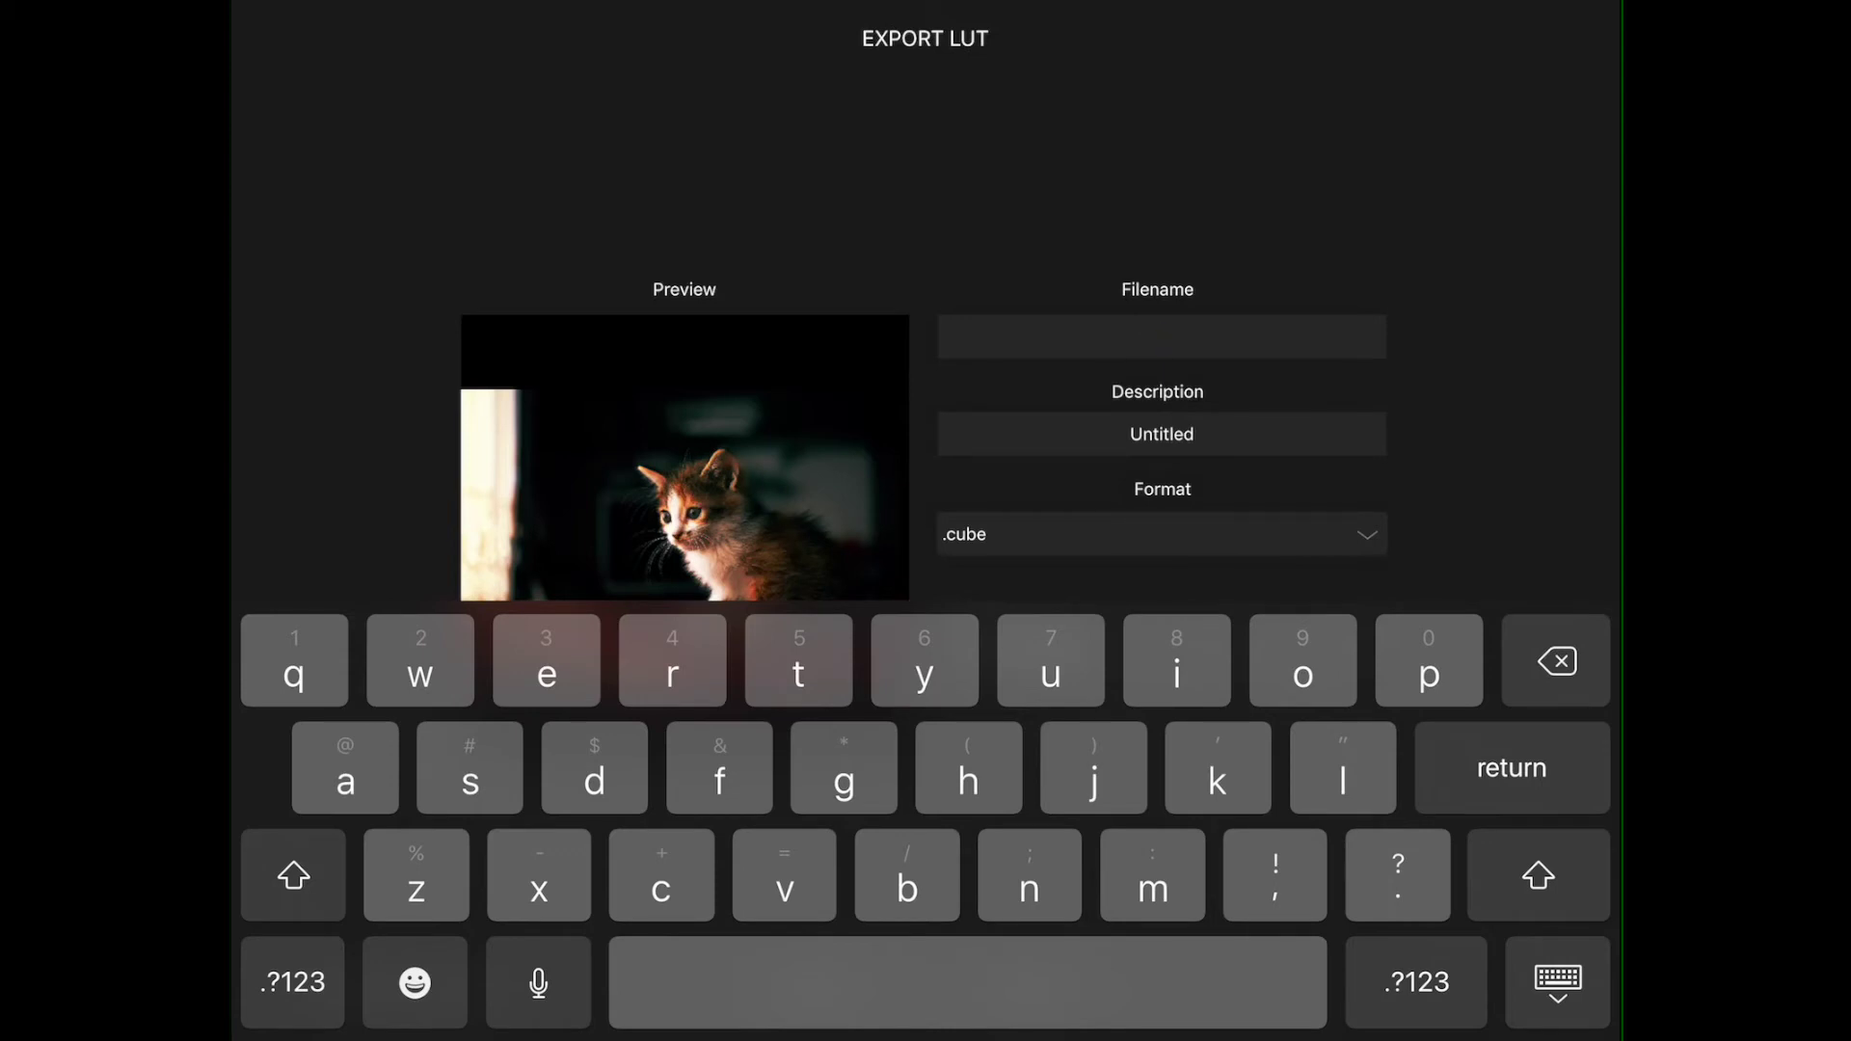
pyautogui.press('shift')
pyautogui.write('Dry ')
pyautogui.write('Lake')
pyautogui.press('Tab')
pyautogui.press('BackSpace')
pyautogui.press('BackSpace')
pyautogui.press('BackSpace')
pyautogui.press('BackSpace')
pyautogui.press('BackSpace')
pyautogui.press('BackSpace')
pyautogui.press('BackSpace')
pyautogui.press('BackSpace')
pyautogui.write('Film ')
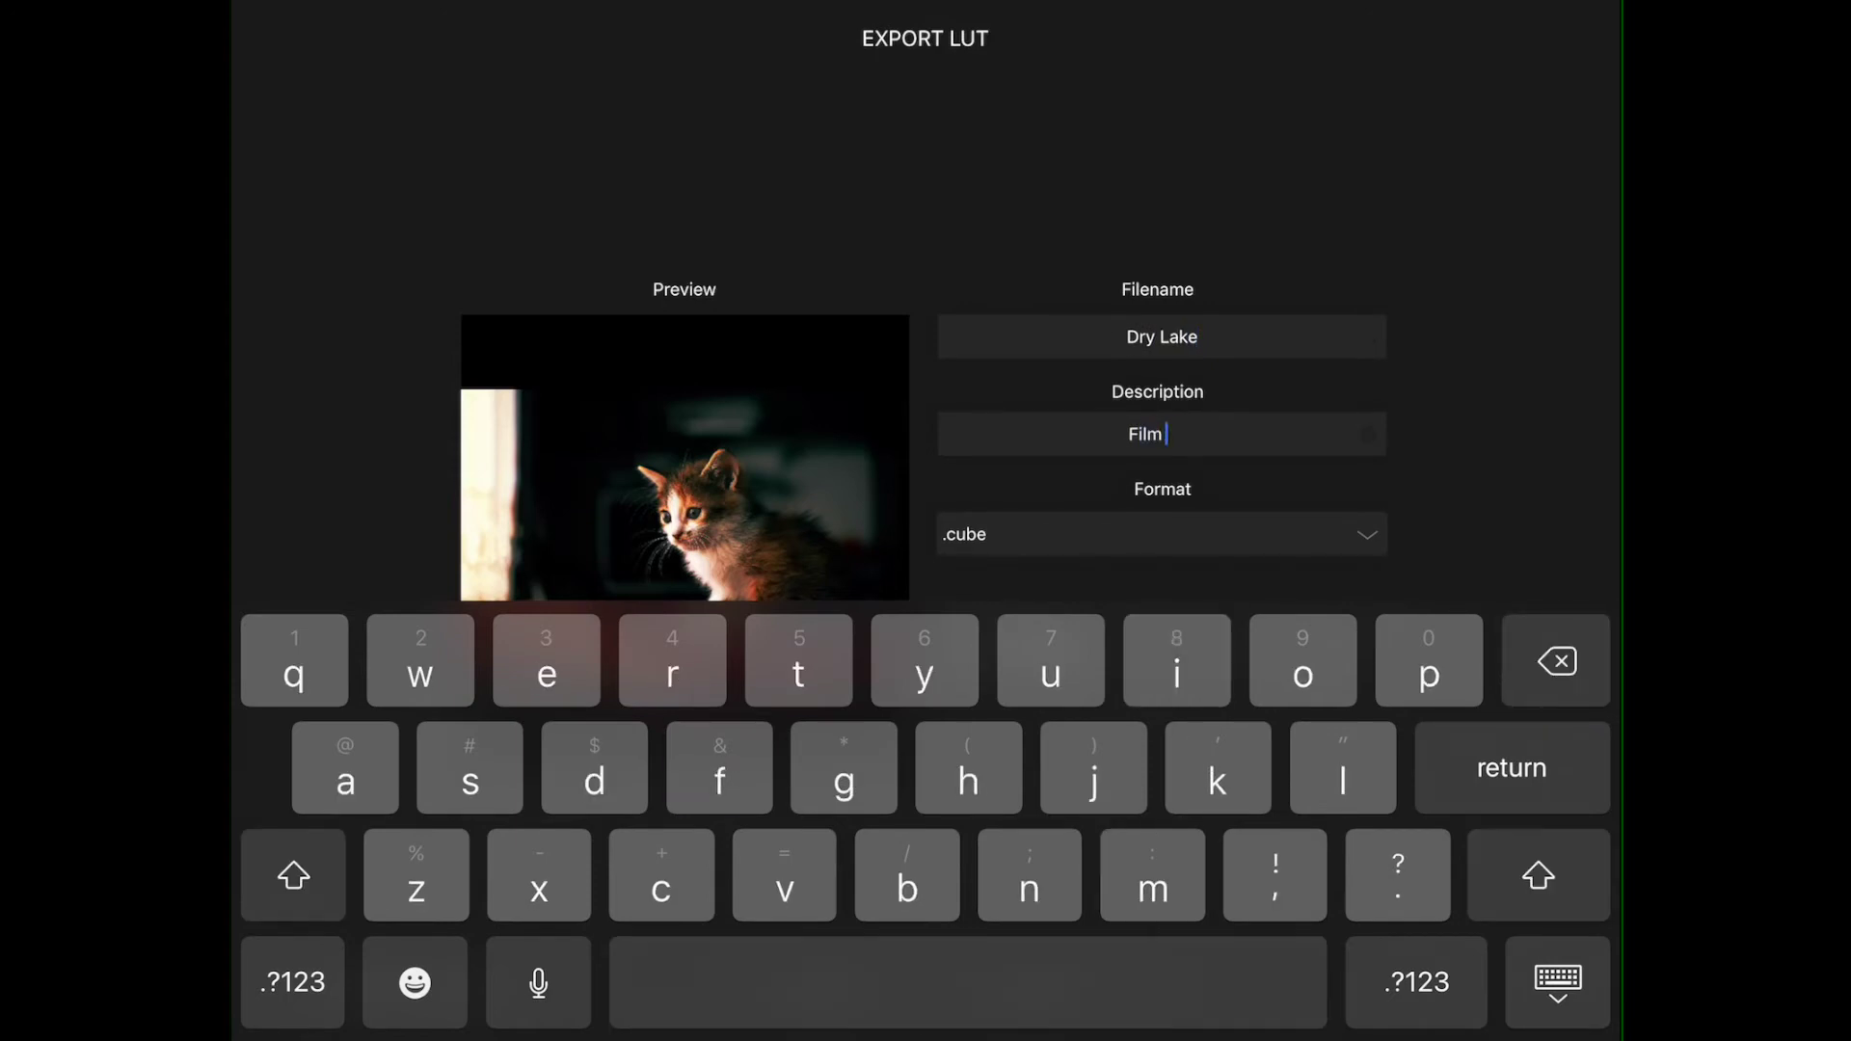
pyautogui.write('Look')
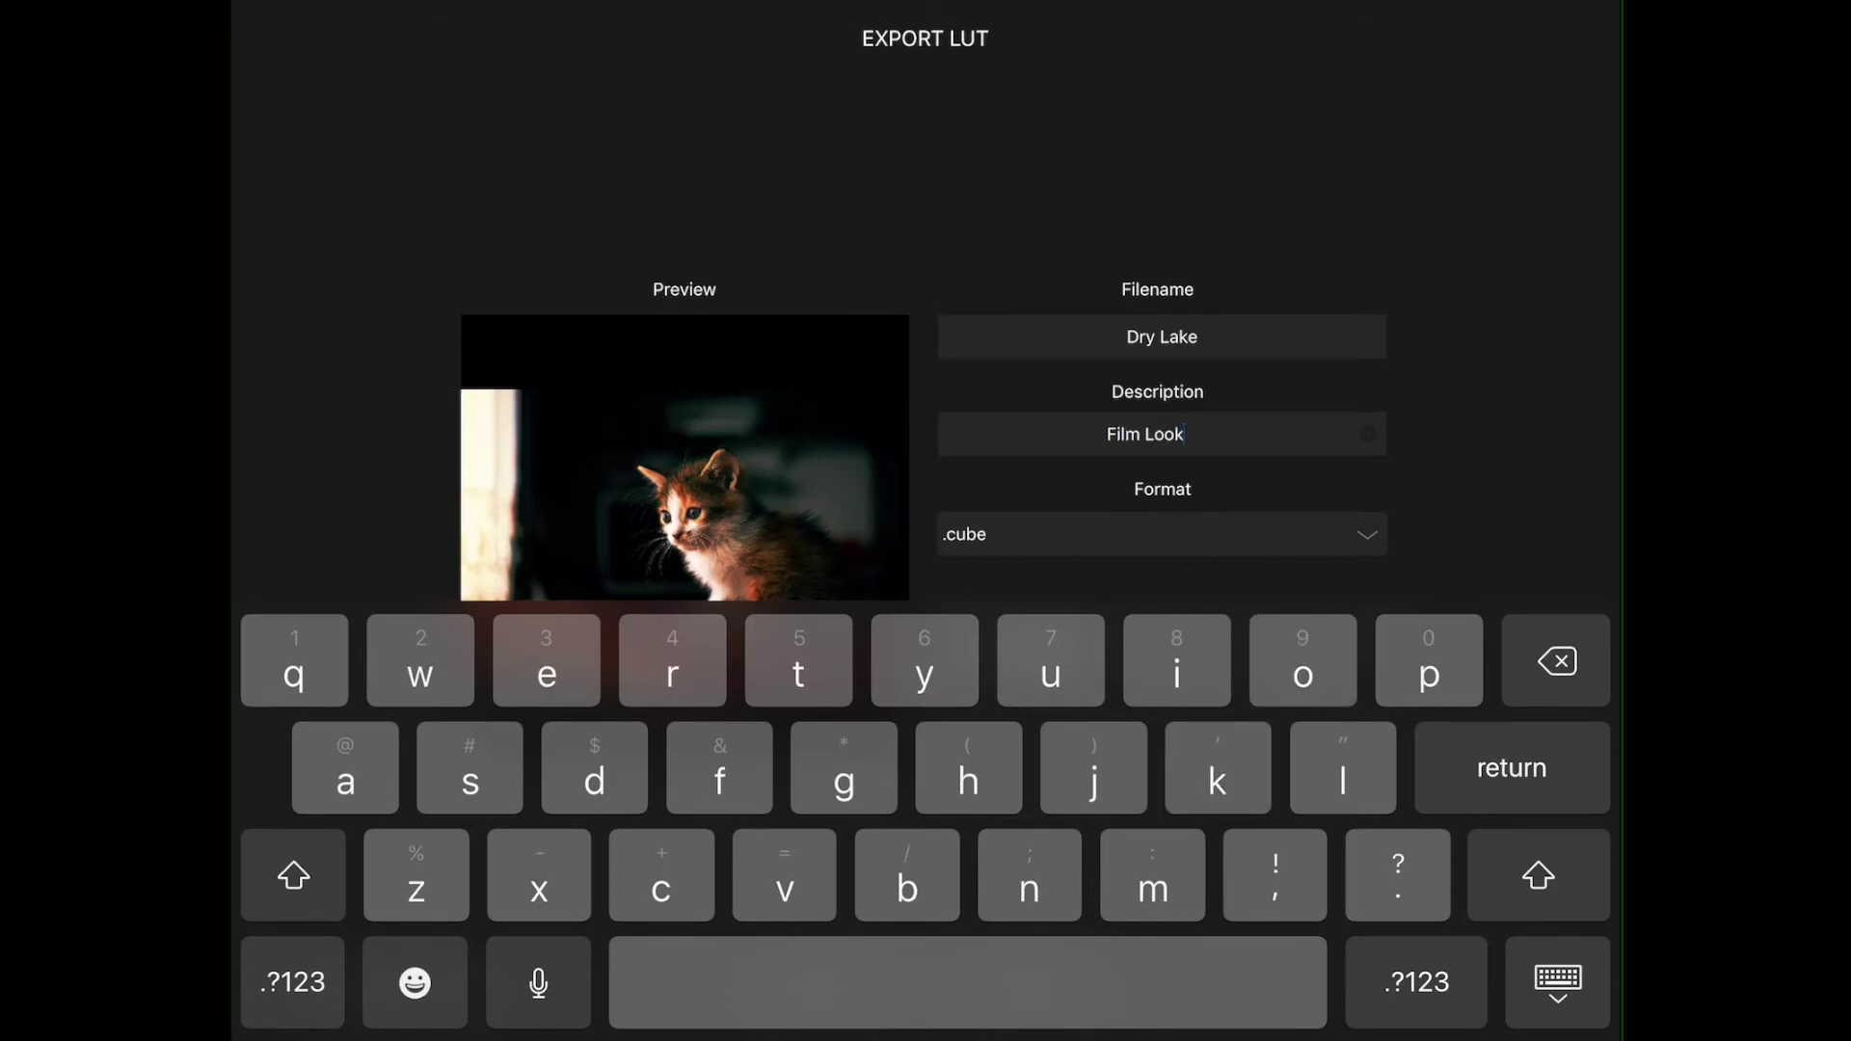
# Step: Keep the .cube format and set the LUT export quality to 17
pyautogui.click(1162, 534)
pyautogui.scroll(-2, 1161, 400)
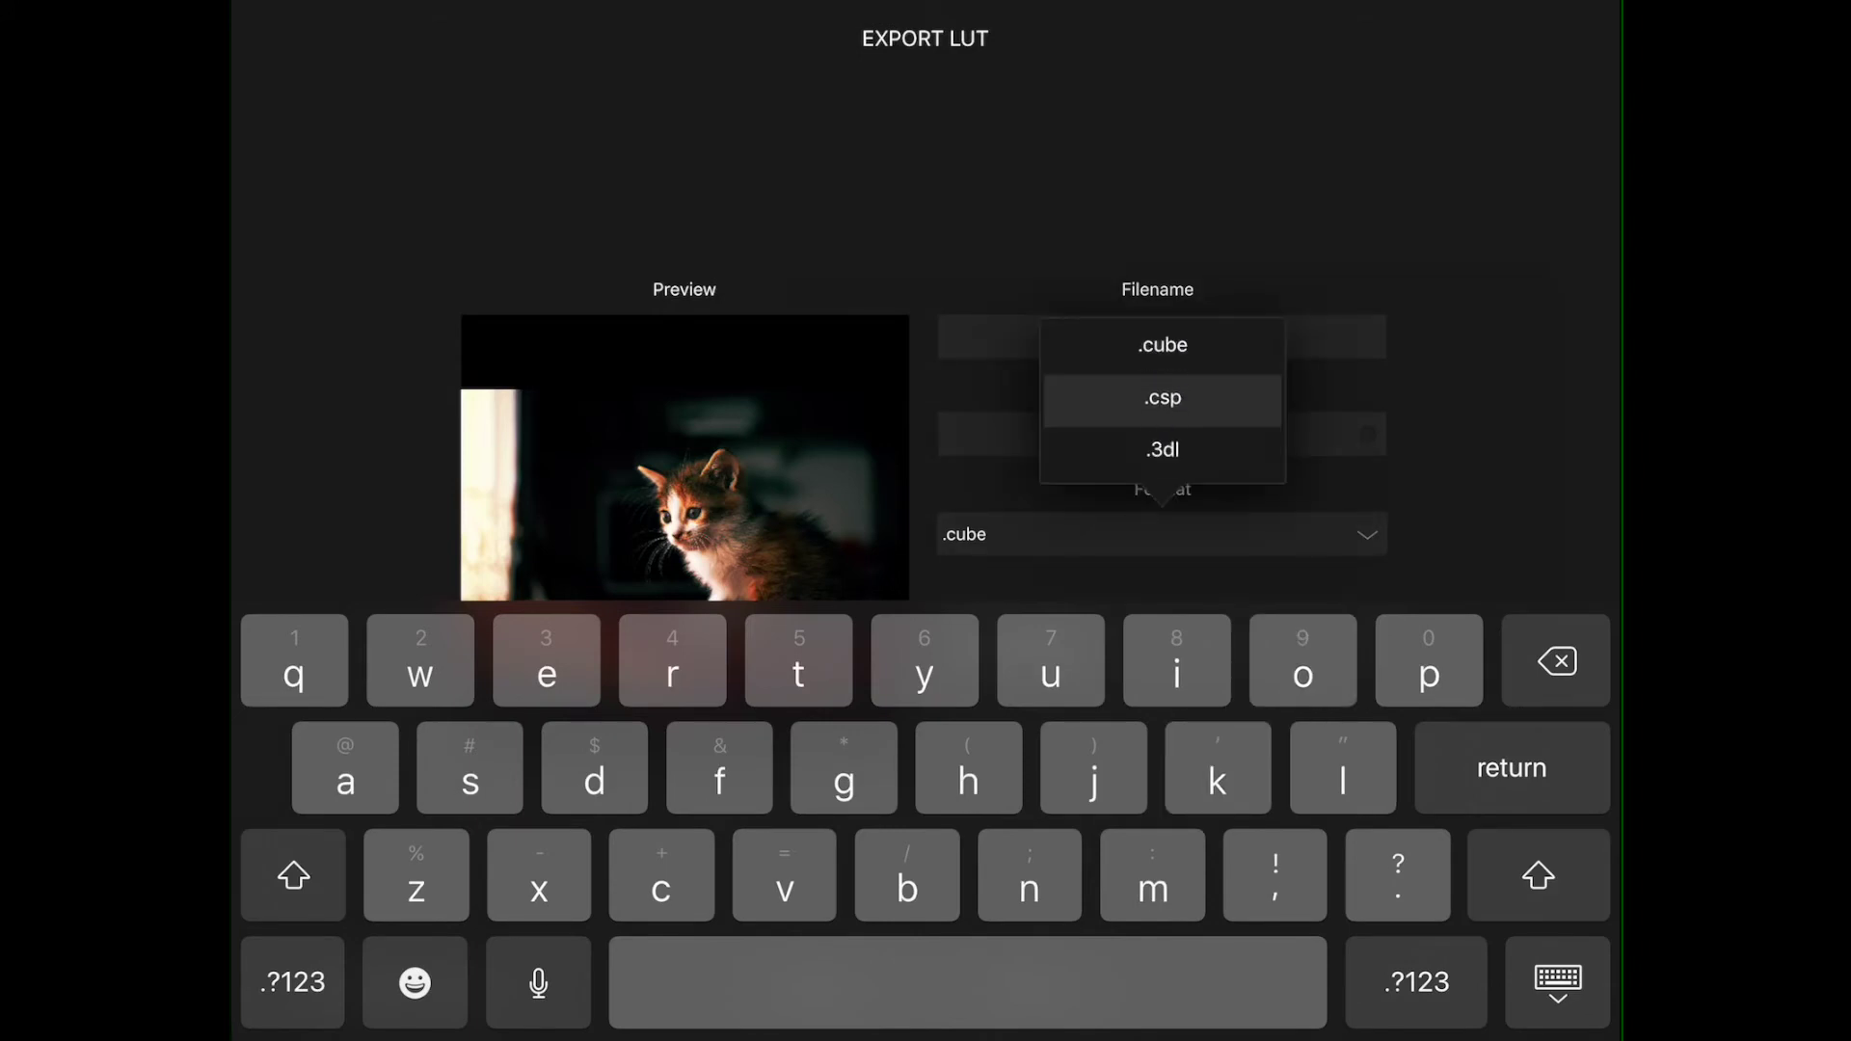
pyautogui.scroll(3, 1162, 400)
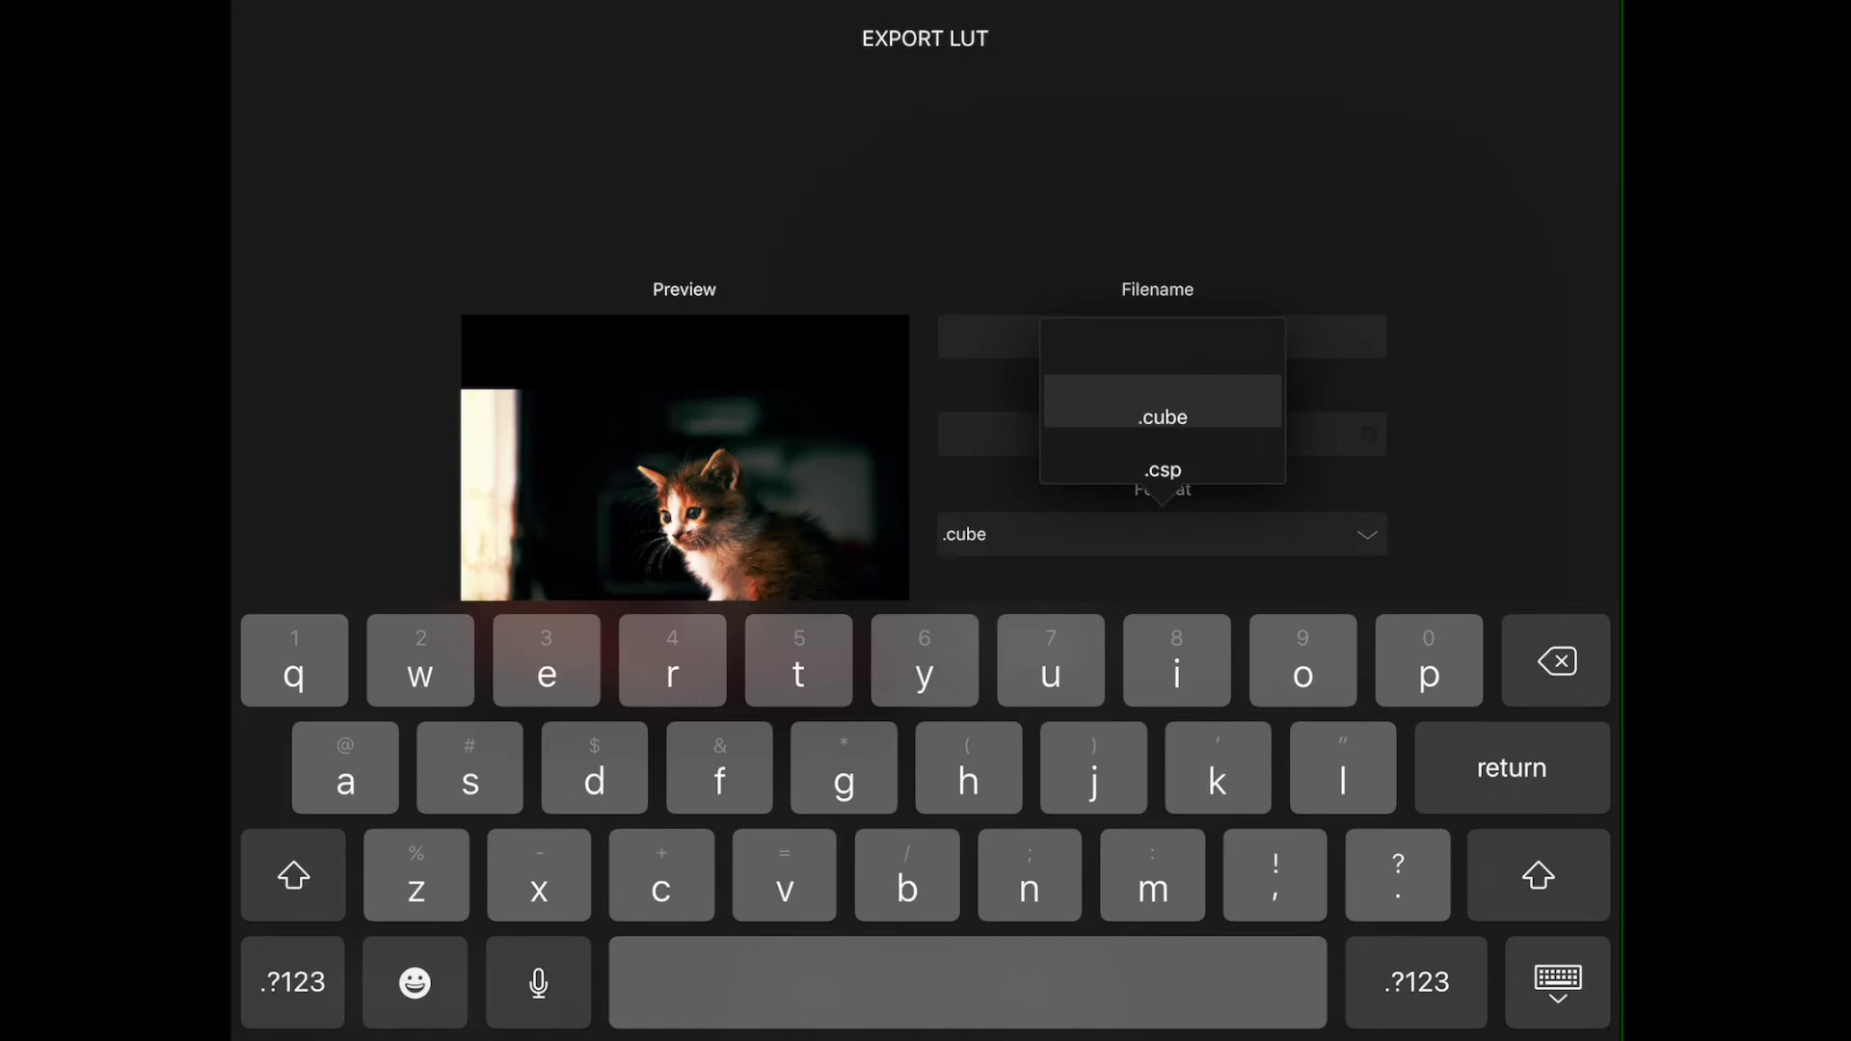
pyautogui.scroll(-2, 1162, 400)
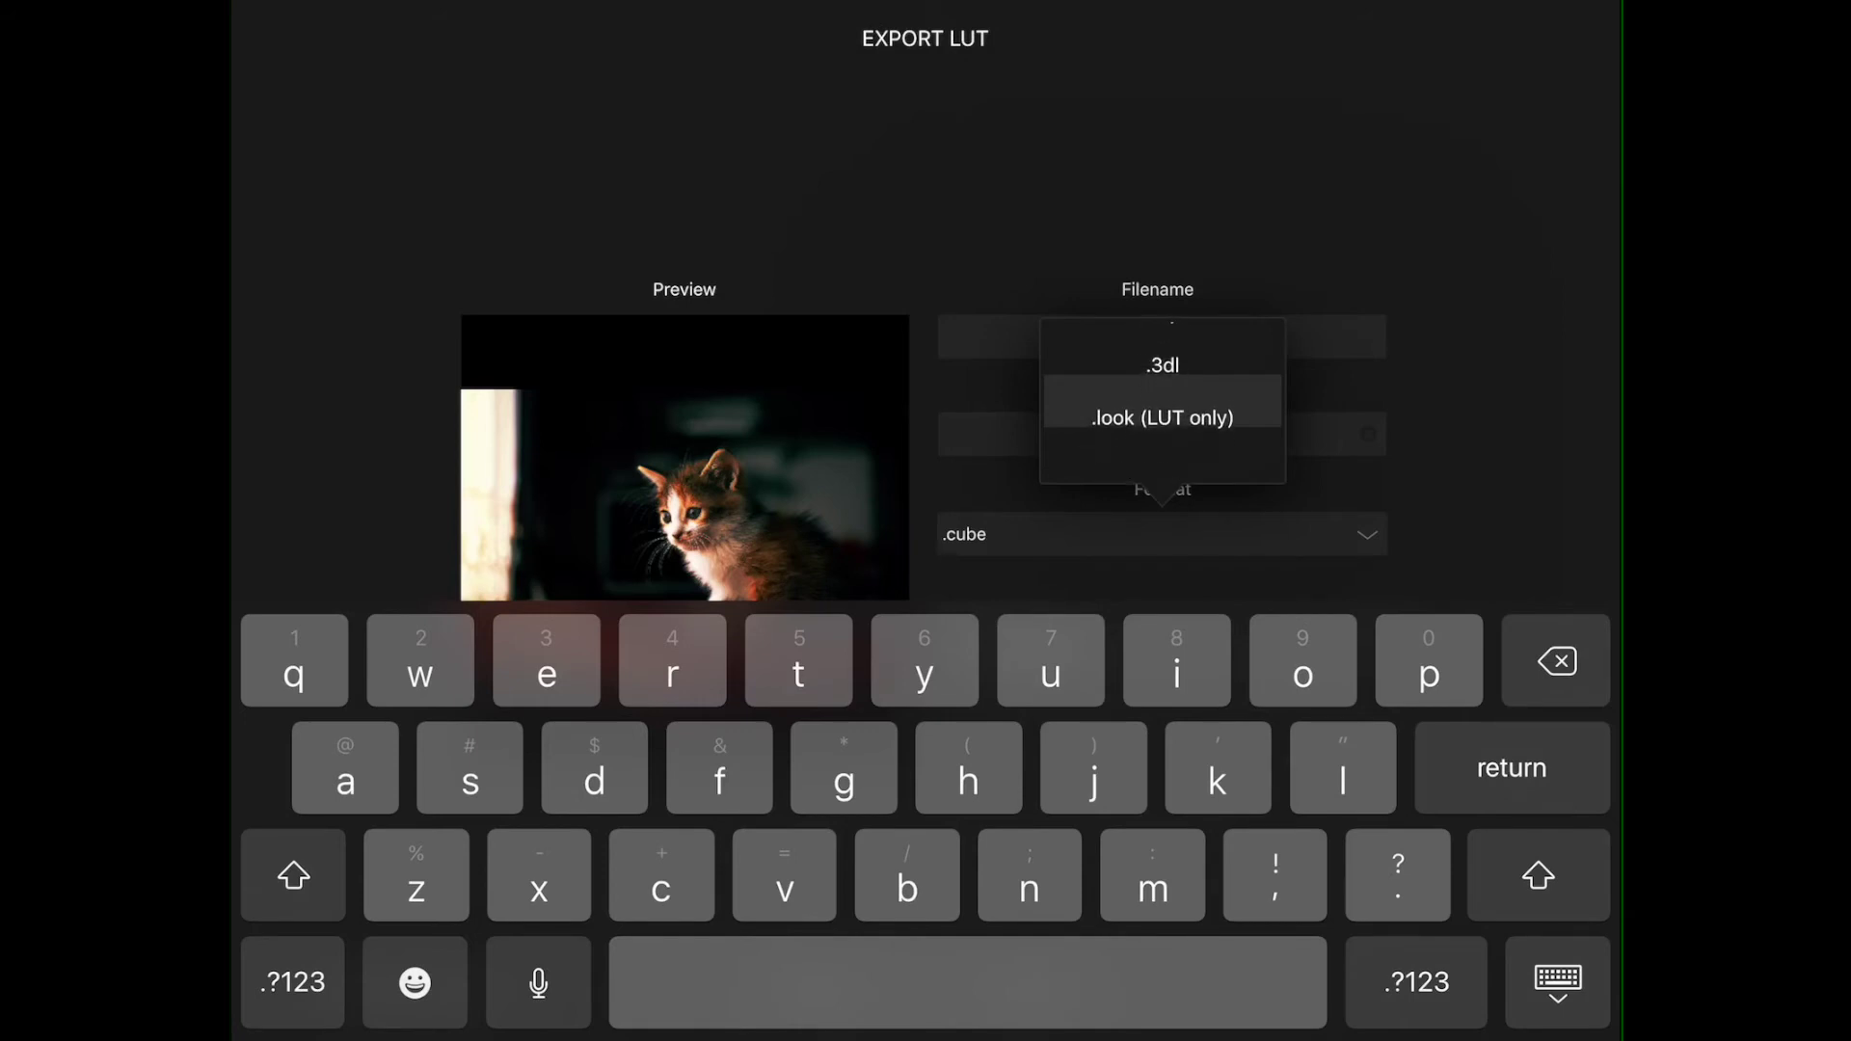
pyautogui.scroll(3, 1162, 401)
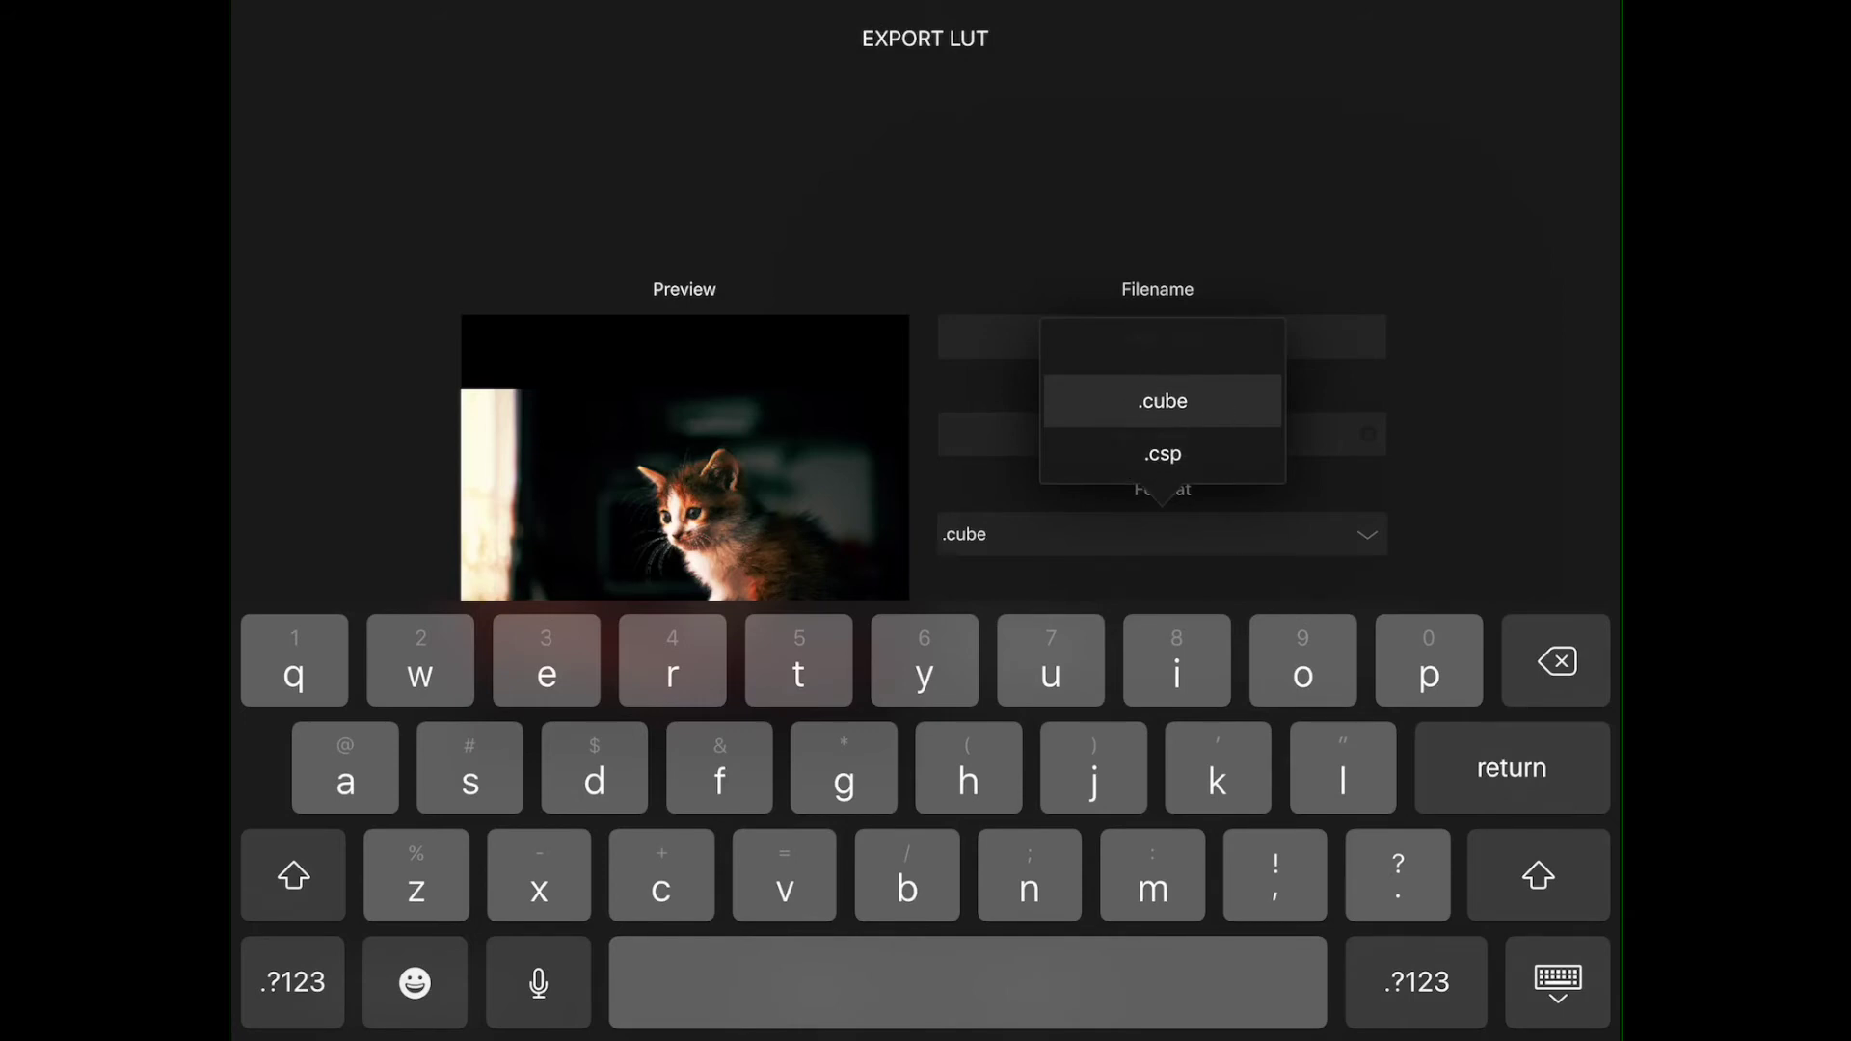
pyautogui.press('Escape')
pyautogui.press('Return')
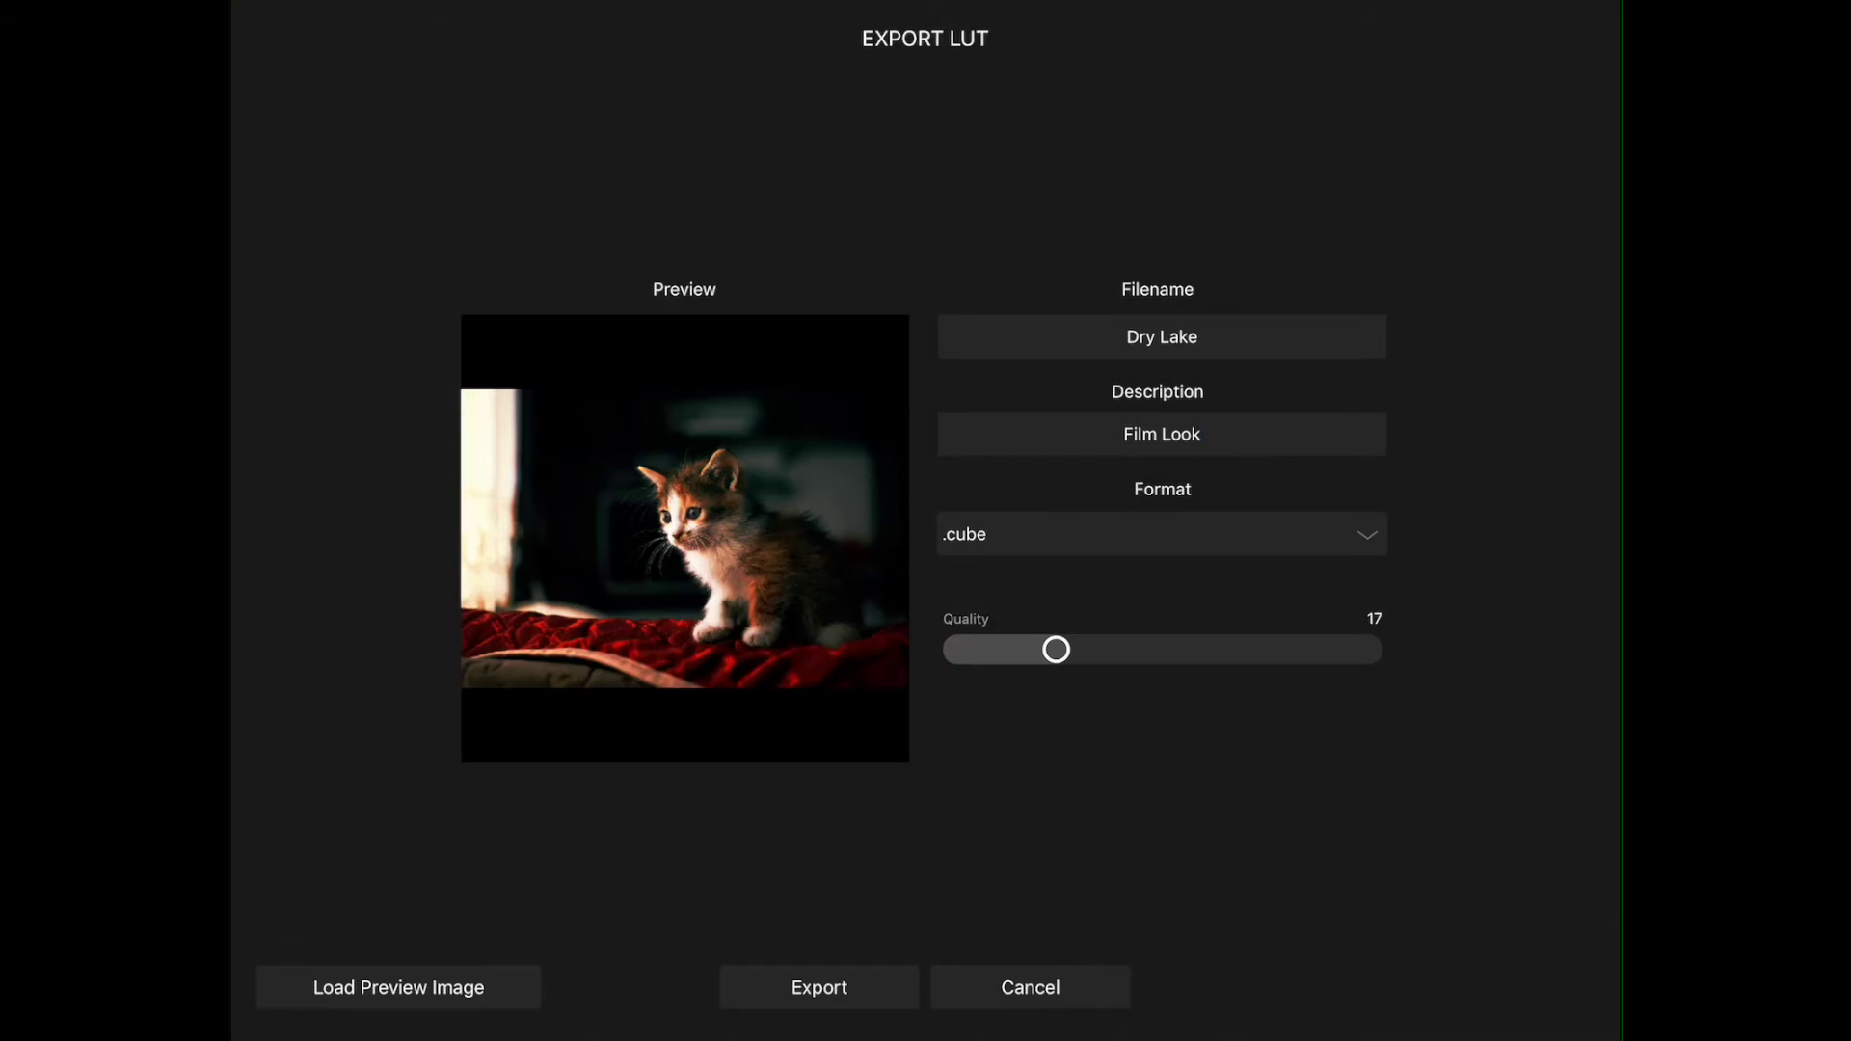
pyautogui.moveTo(1057, 650)
pyautogui.mouseDown()
pyautogui.moveTo(1369, 650)
pyautogui.moveTo(1043, 650)
pyautogui.moveTo(1060, 650)
pyautogui.mouseUp()
# Step: Export Dry Lake.cube to the LUTS folder in Dropbox — Personal
pyautogui.click(820, 987)
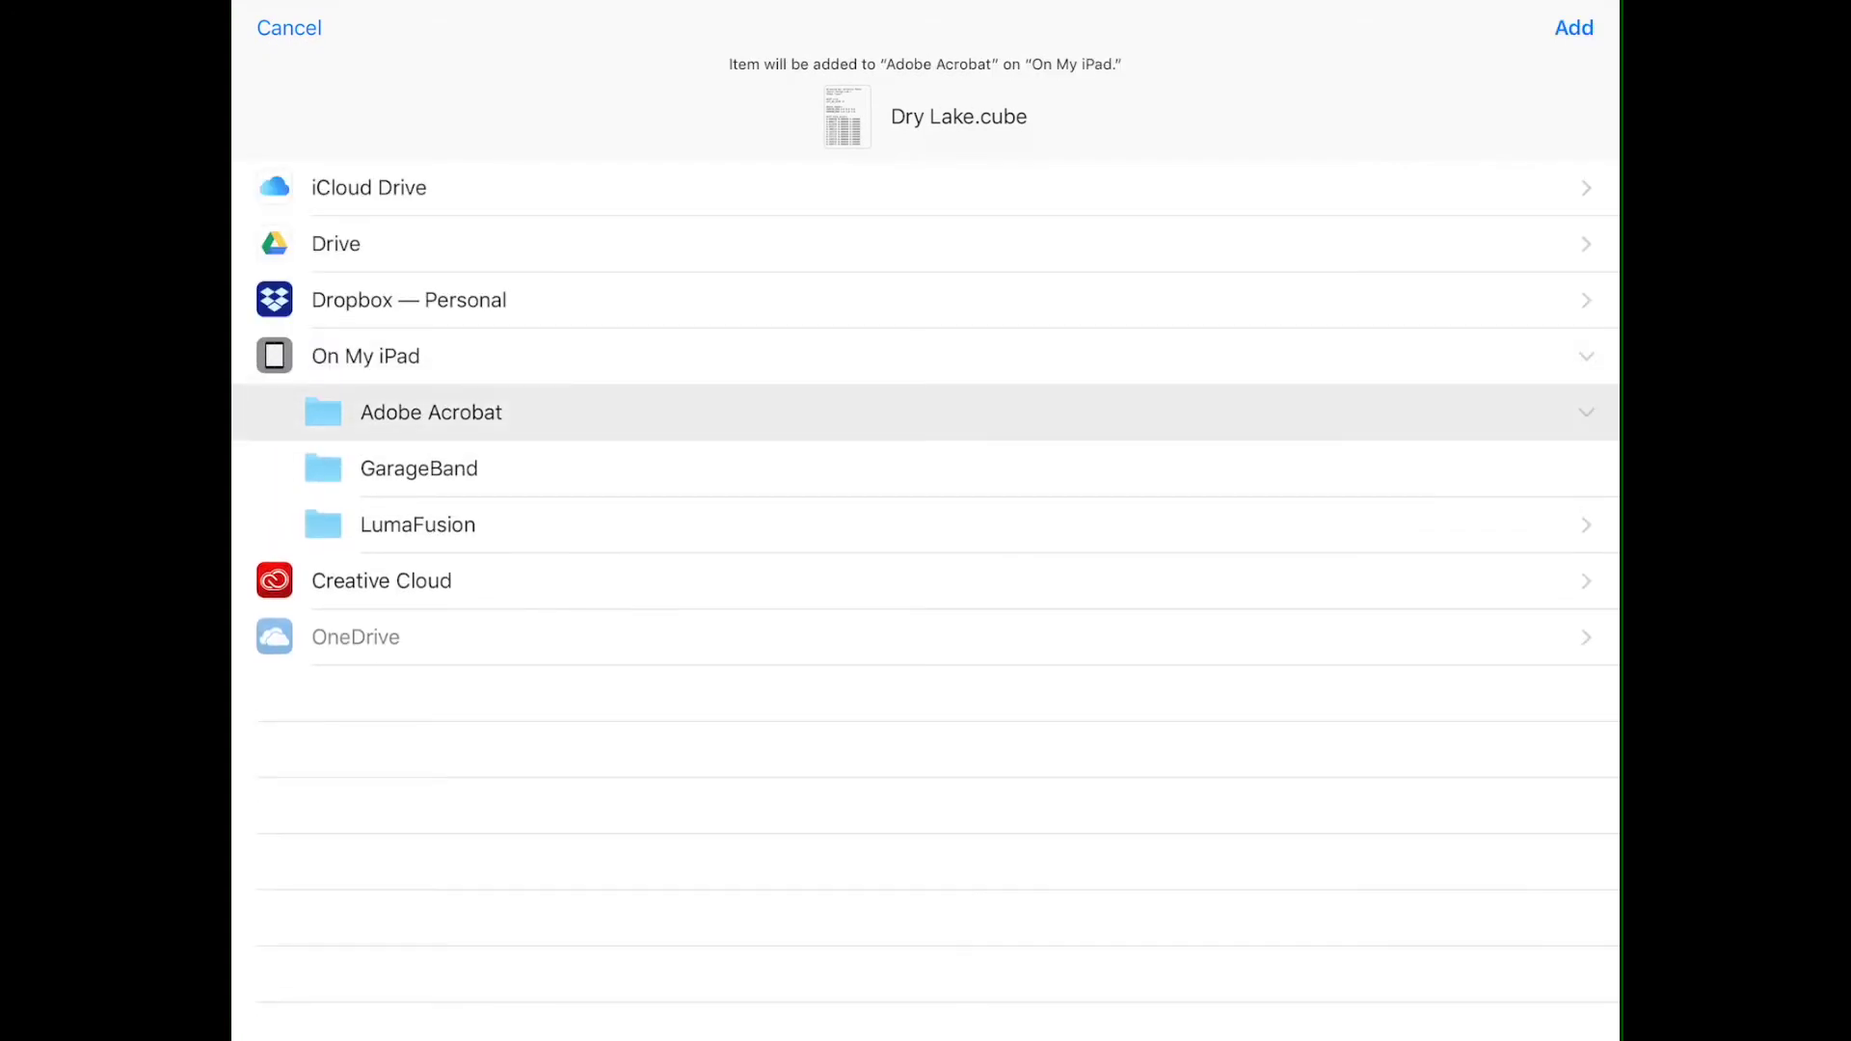
pyautogui.click(408, 300)
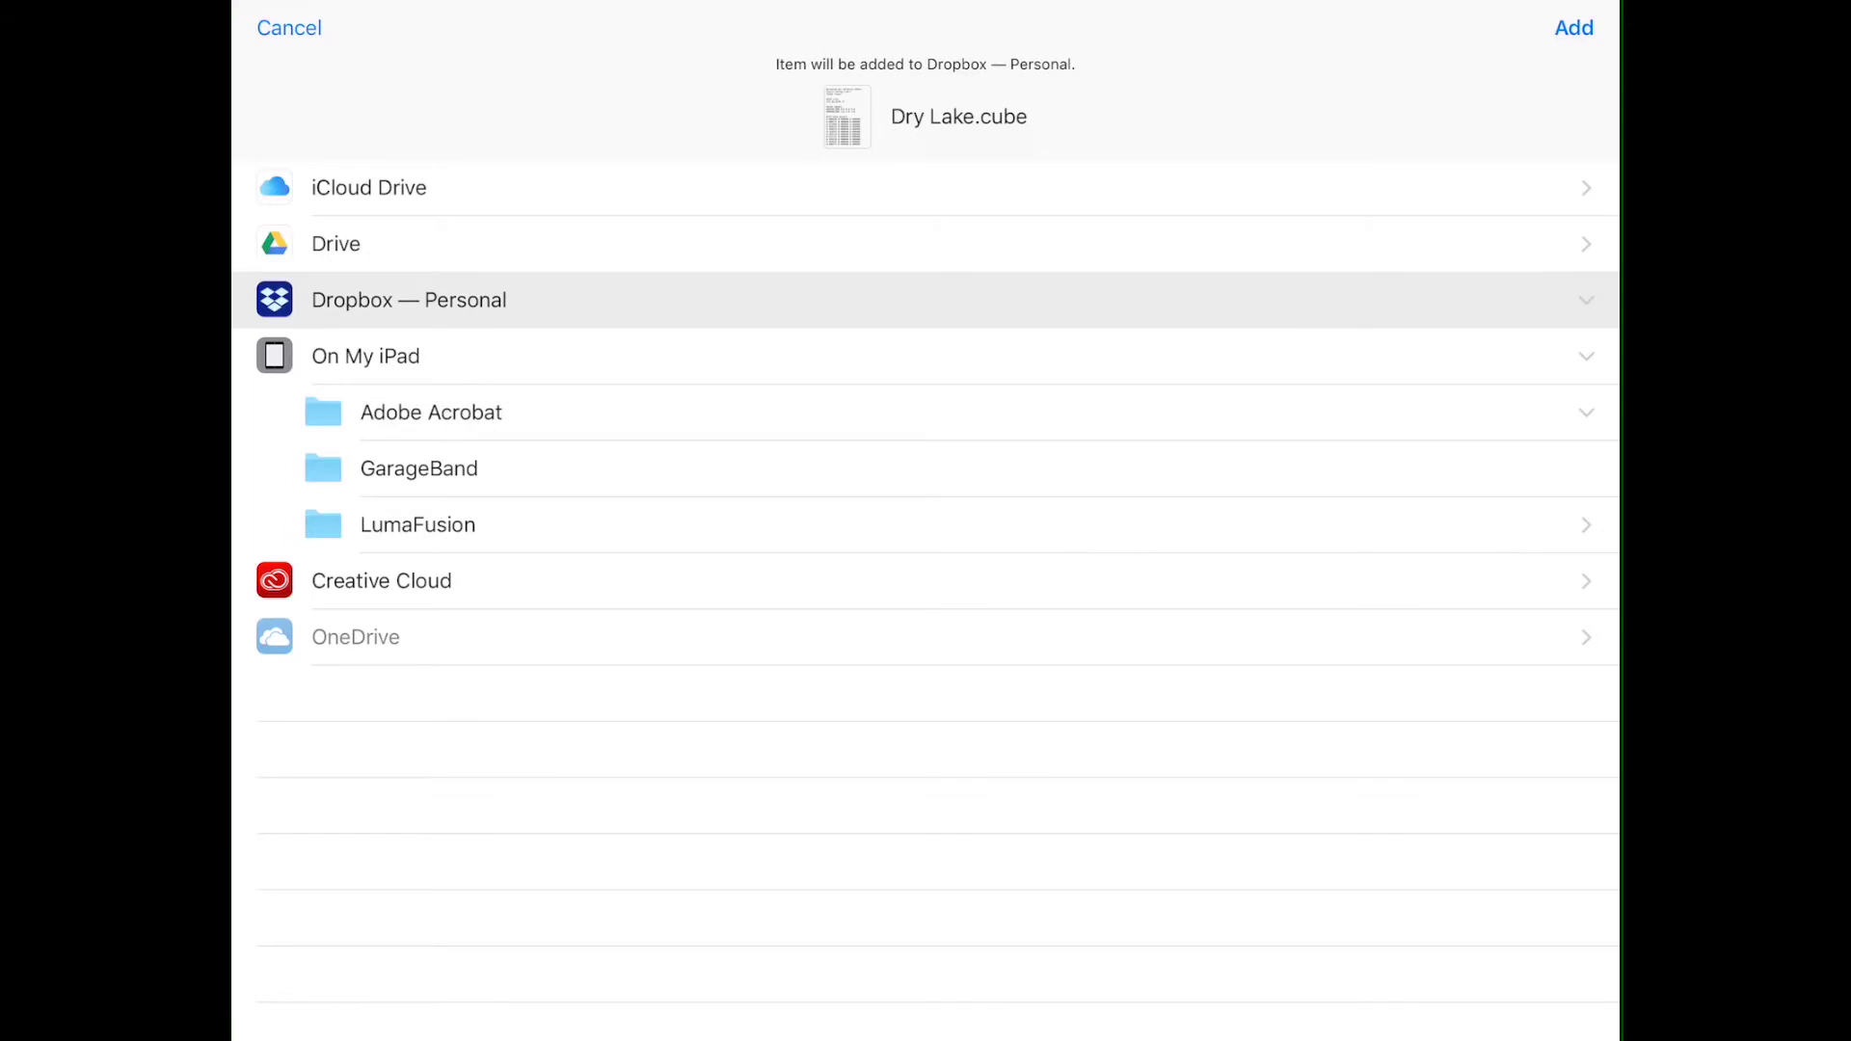
pyautogui.click(386, 469)
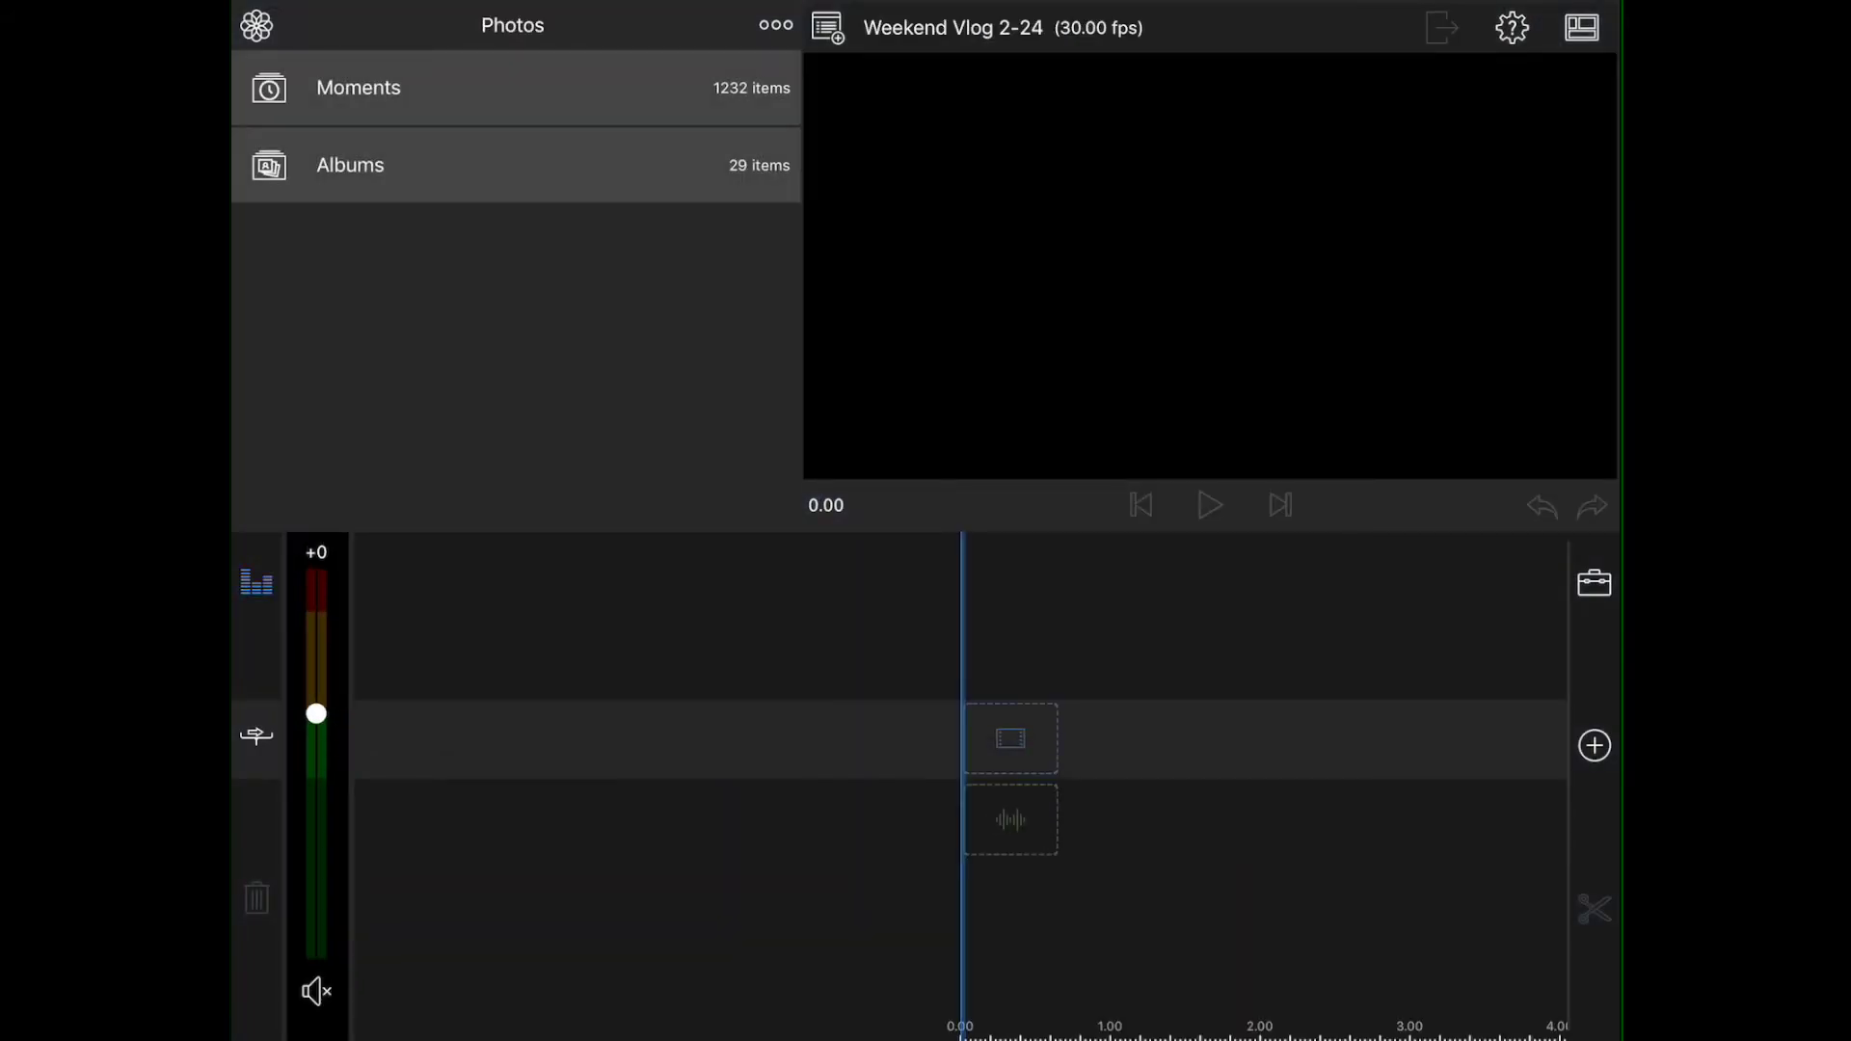
# Step: Browse the photo library moments and media sources list, then return to the library top
pyautogui.click(358, 87)
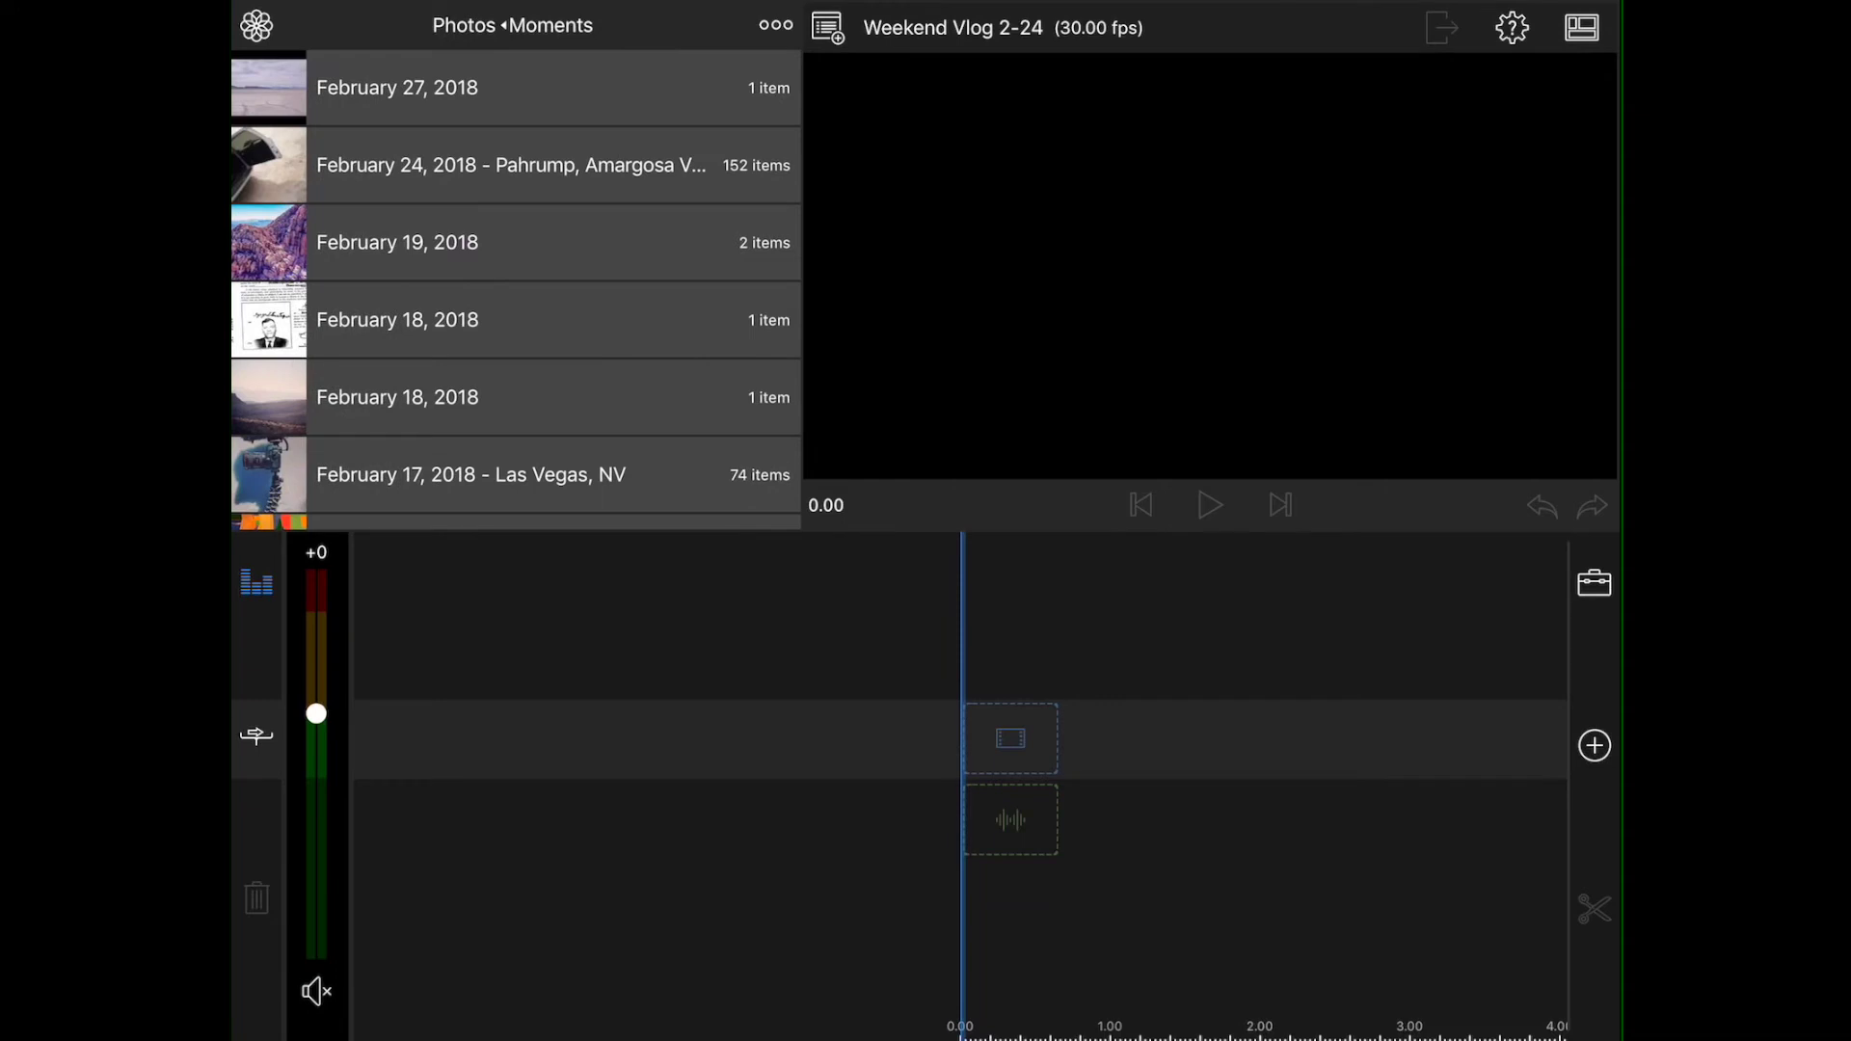
pyautogui.click(256, 25)
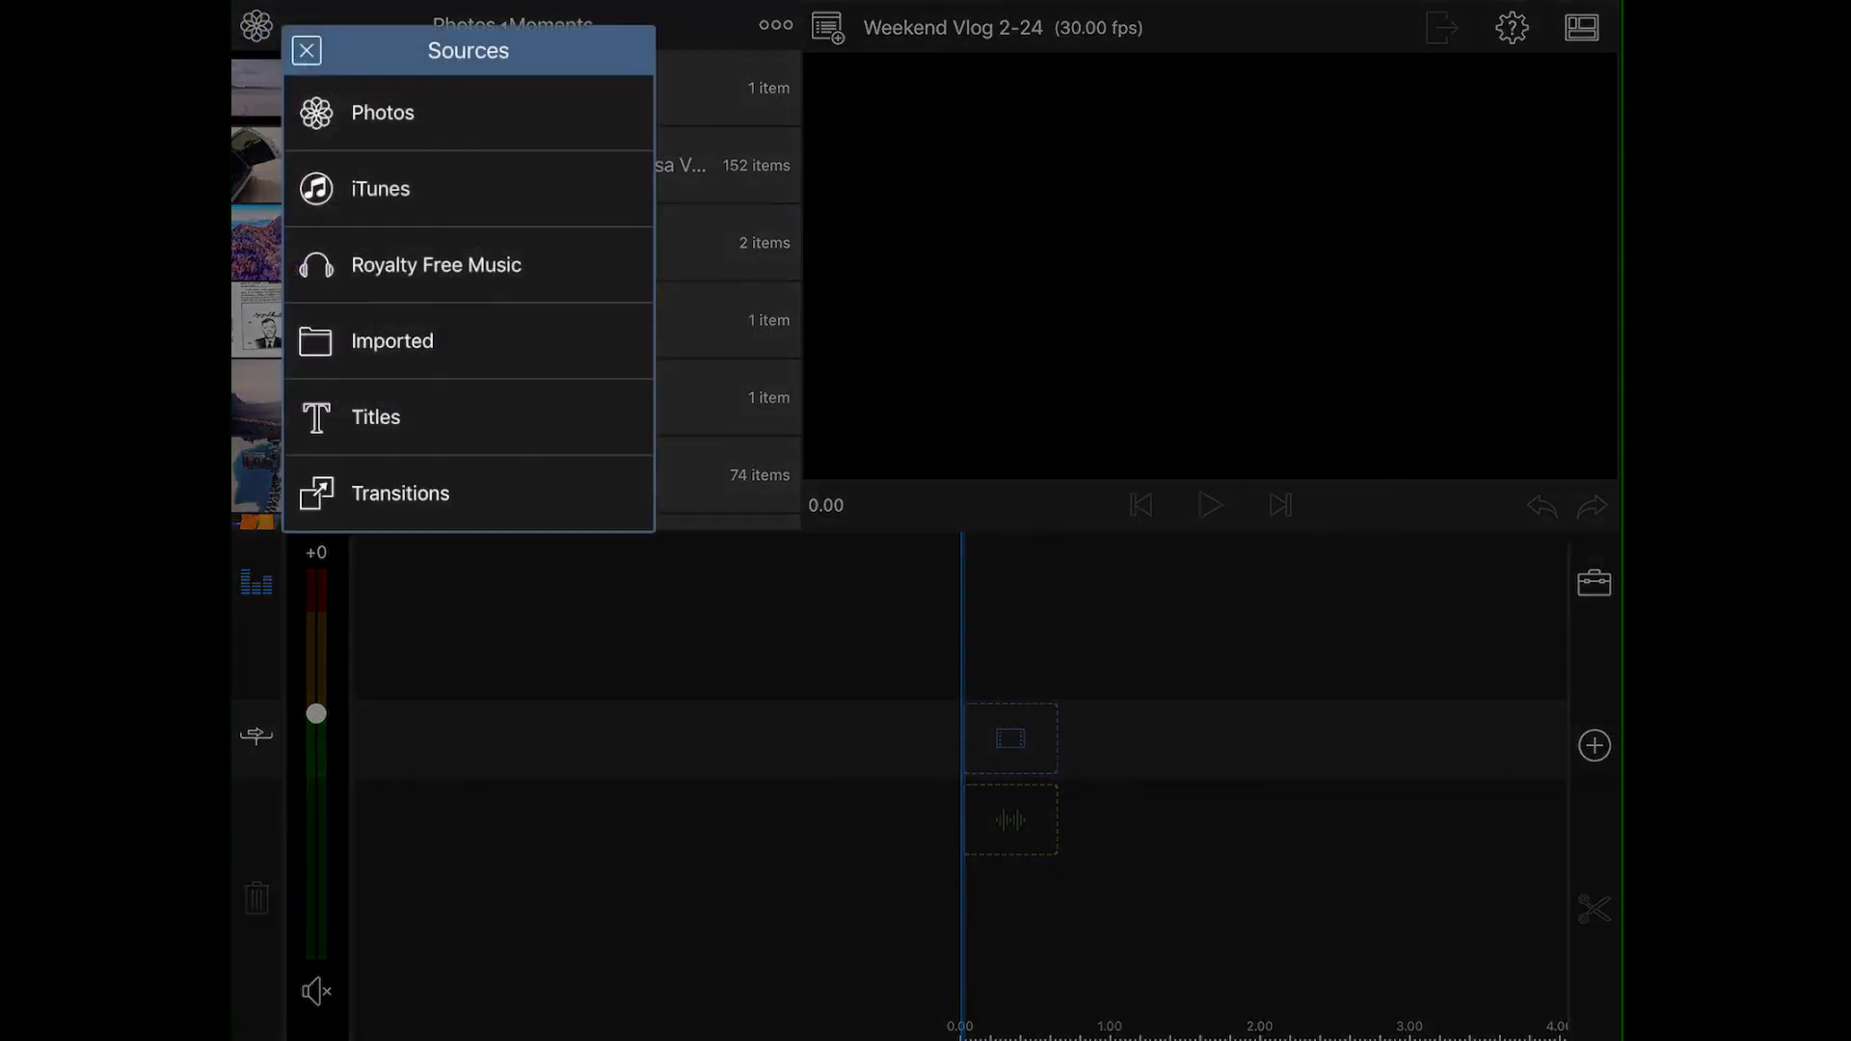
pyautogui.click(306, 51)
pyautogui.click(467, 25)
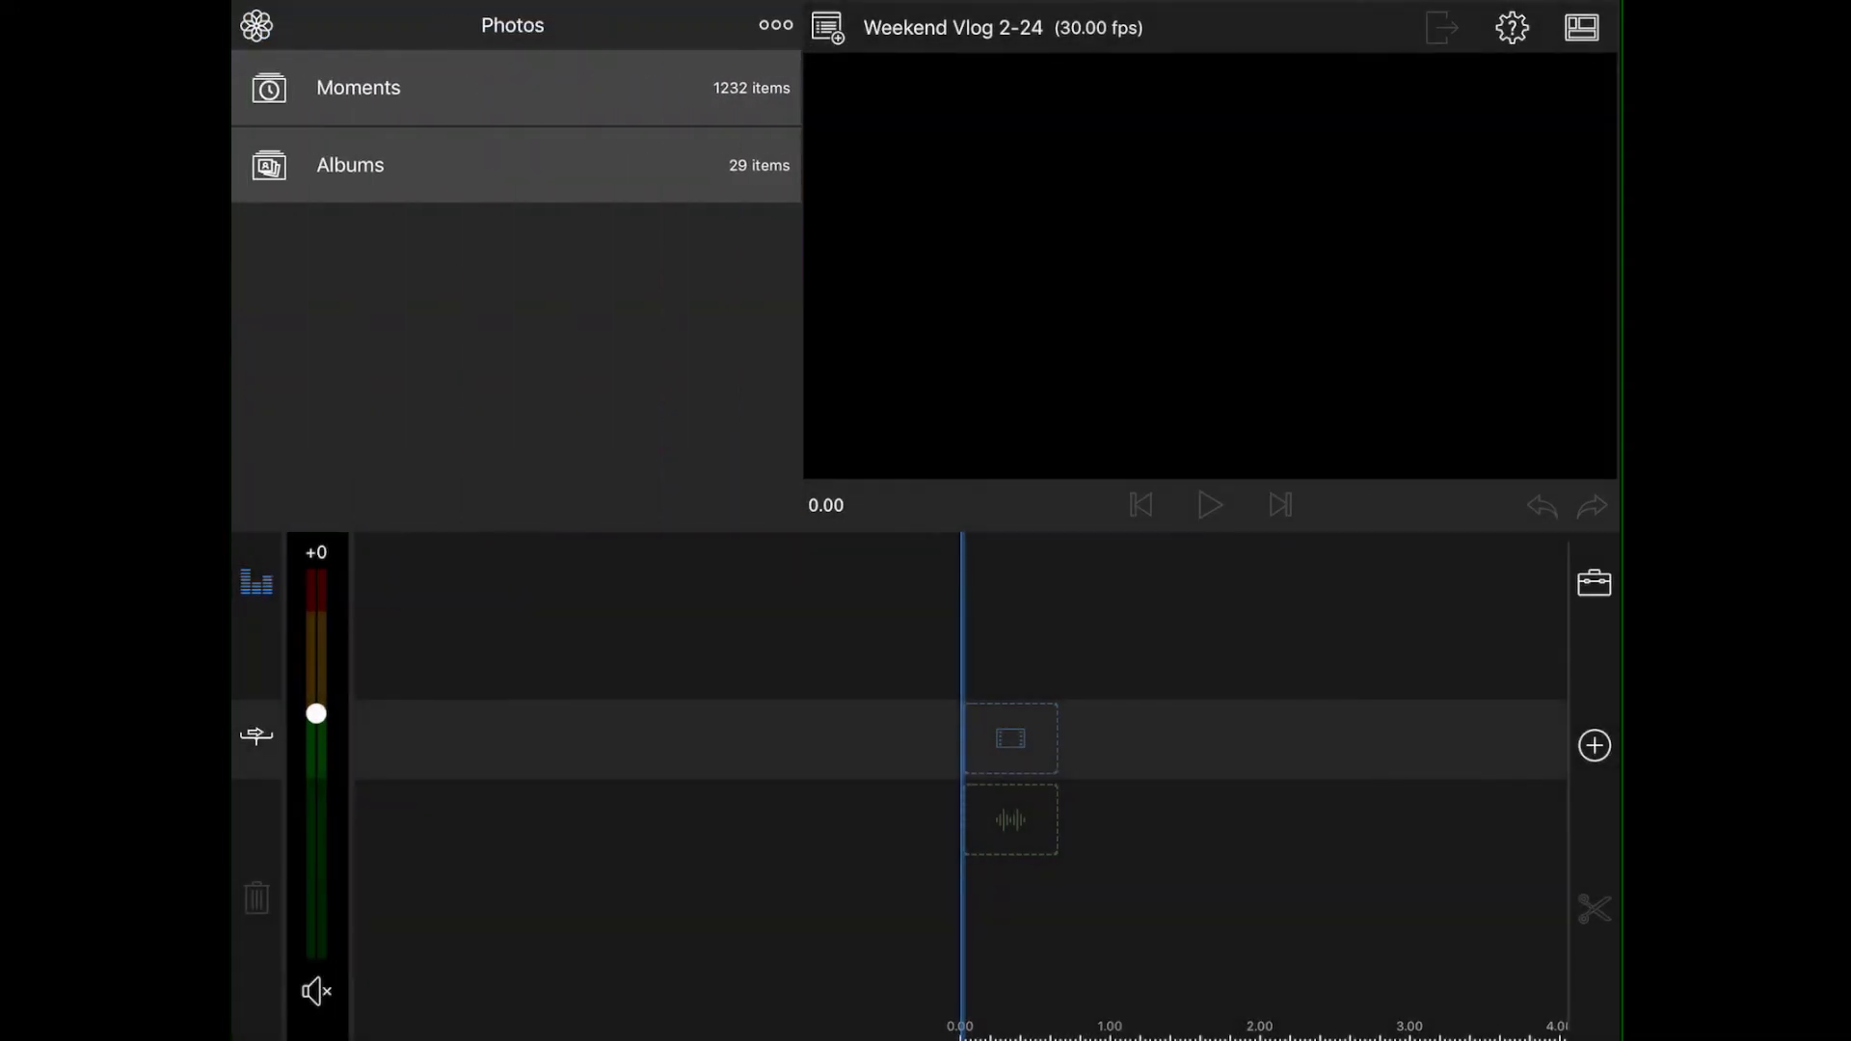
# Step: Open the Videos album and preview the 10:13.16 dry-lake clip
pyautogui.click(350, 165)
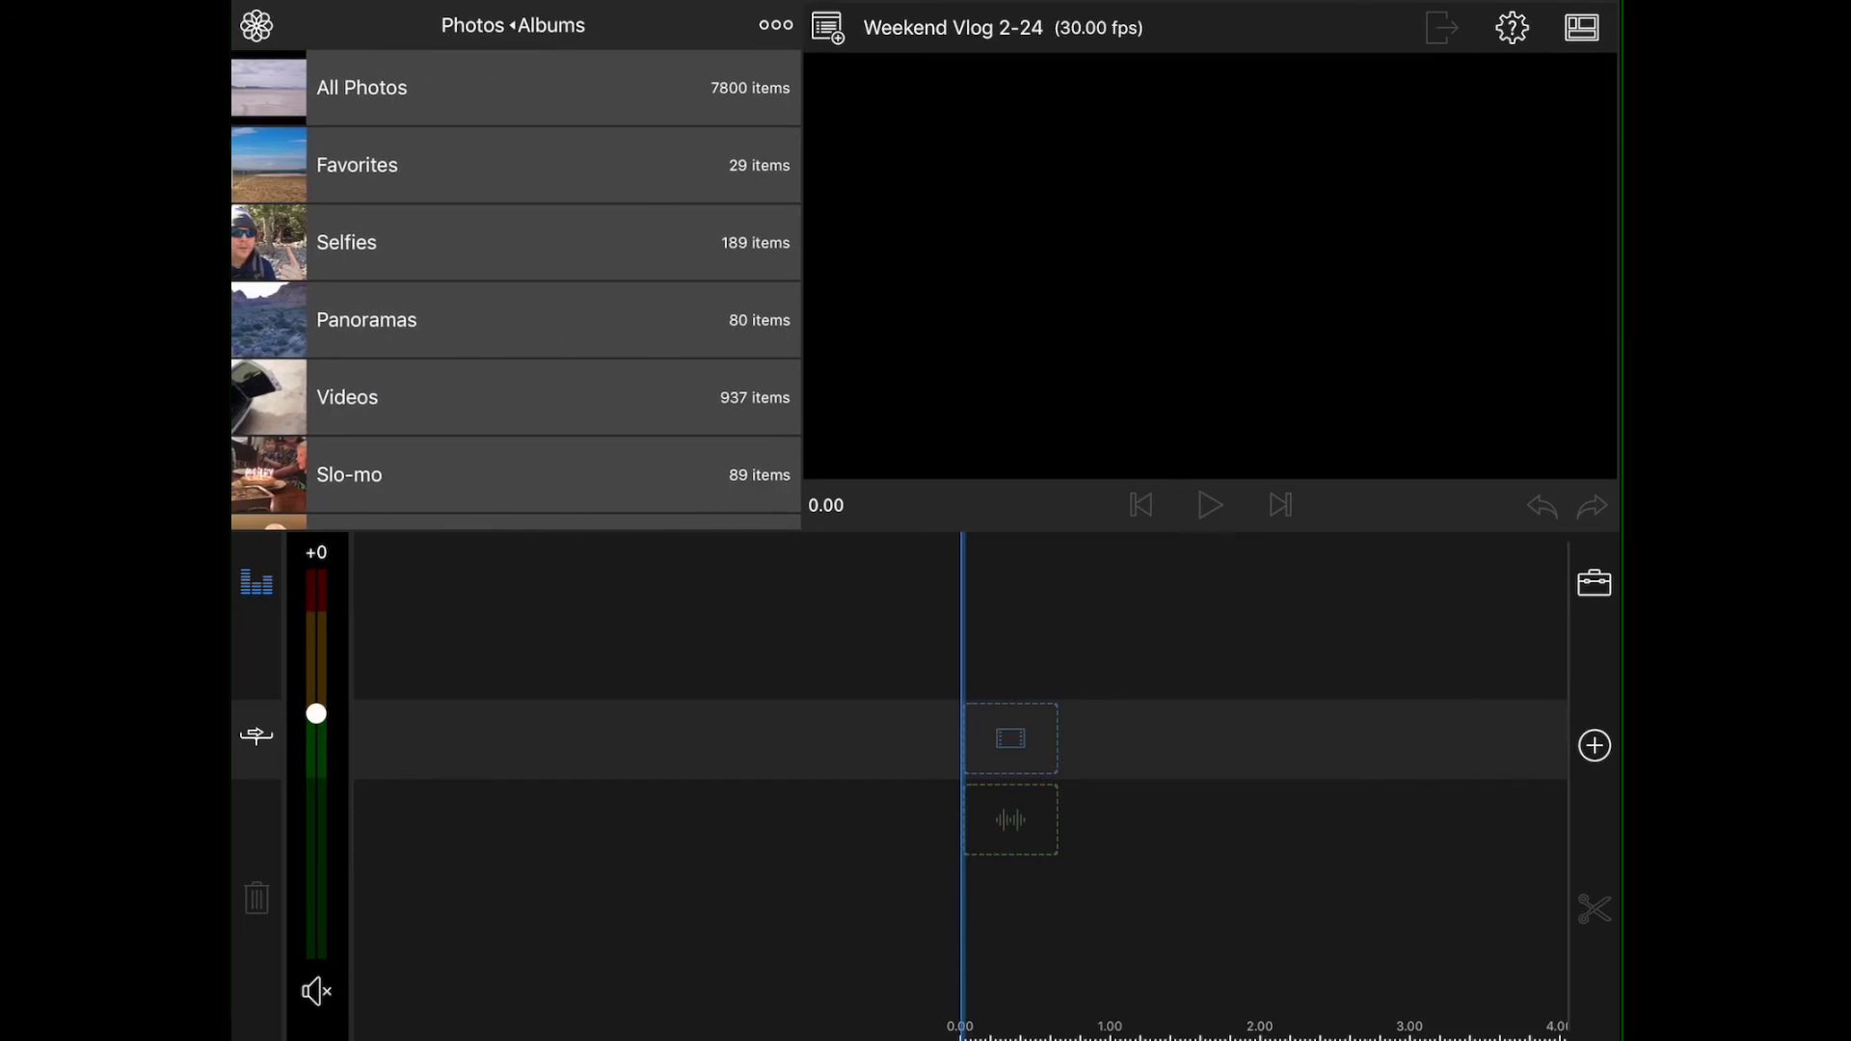
pyautogui.click(347, 397)
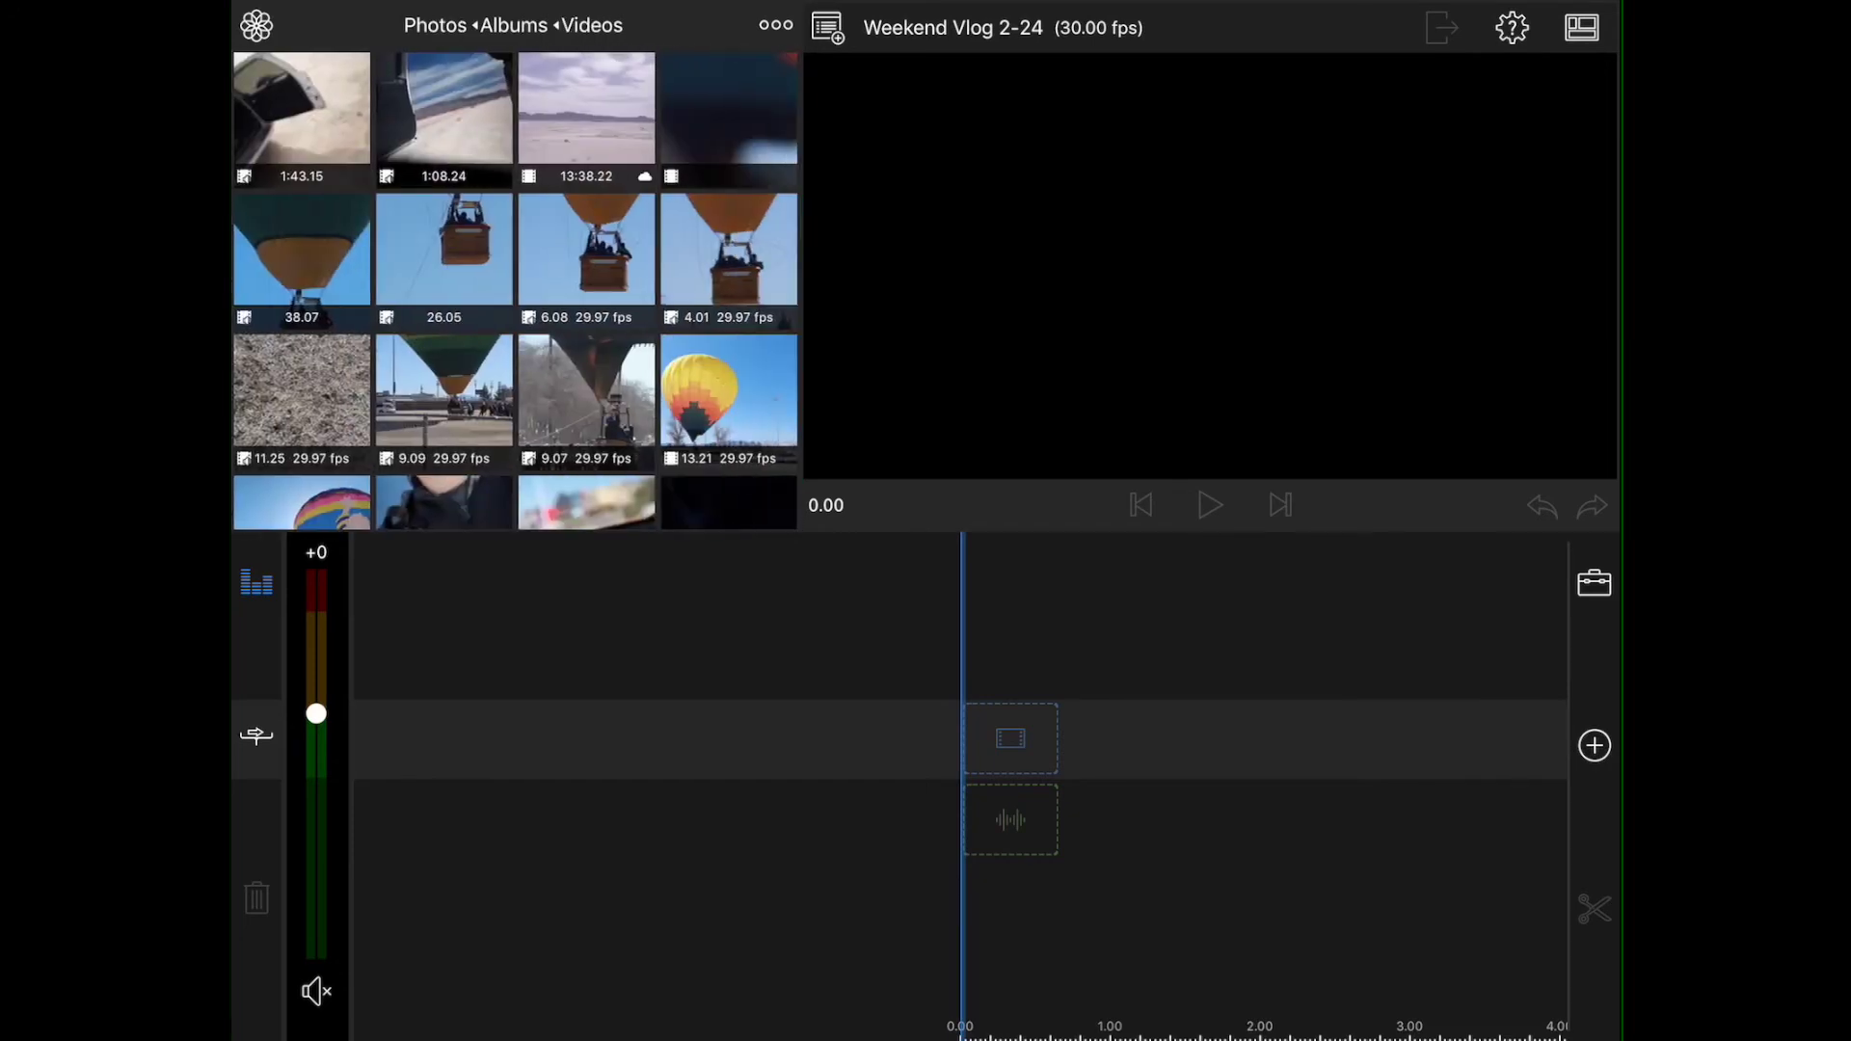
pyautogui.scroll(-15, 514, 289)
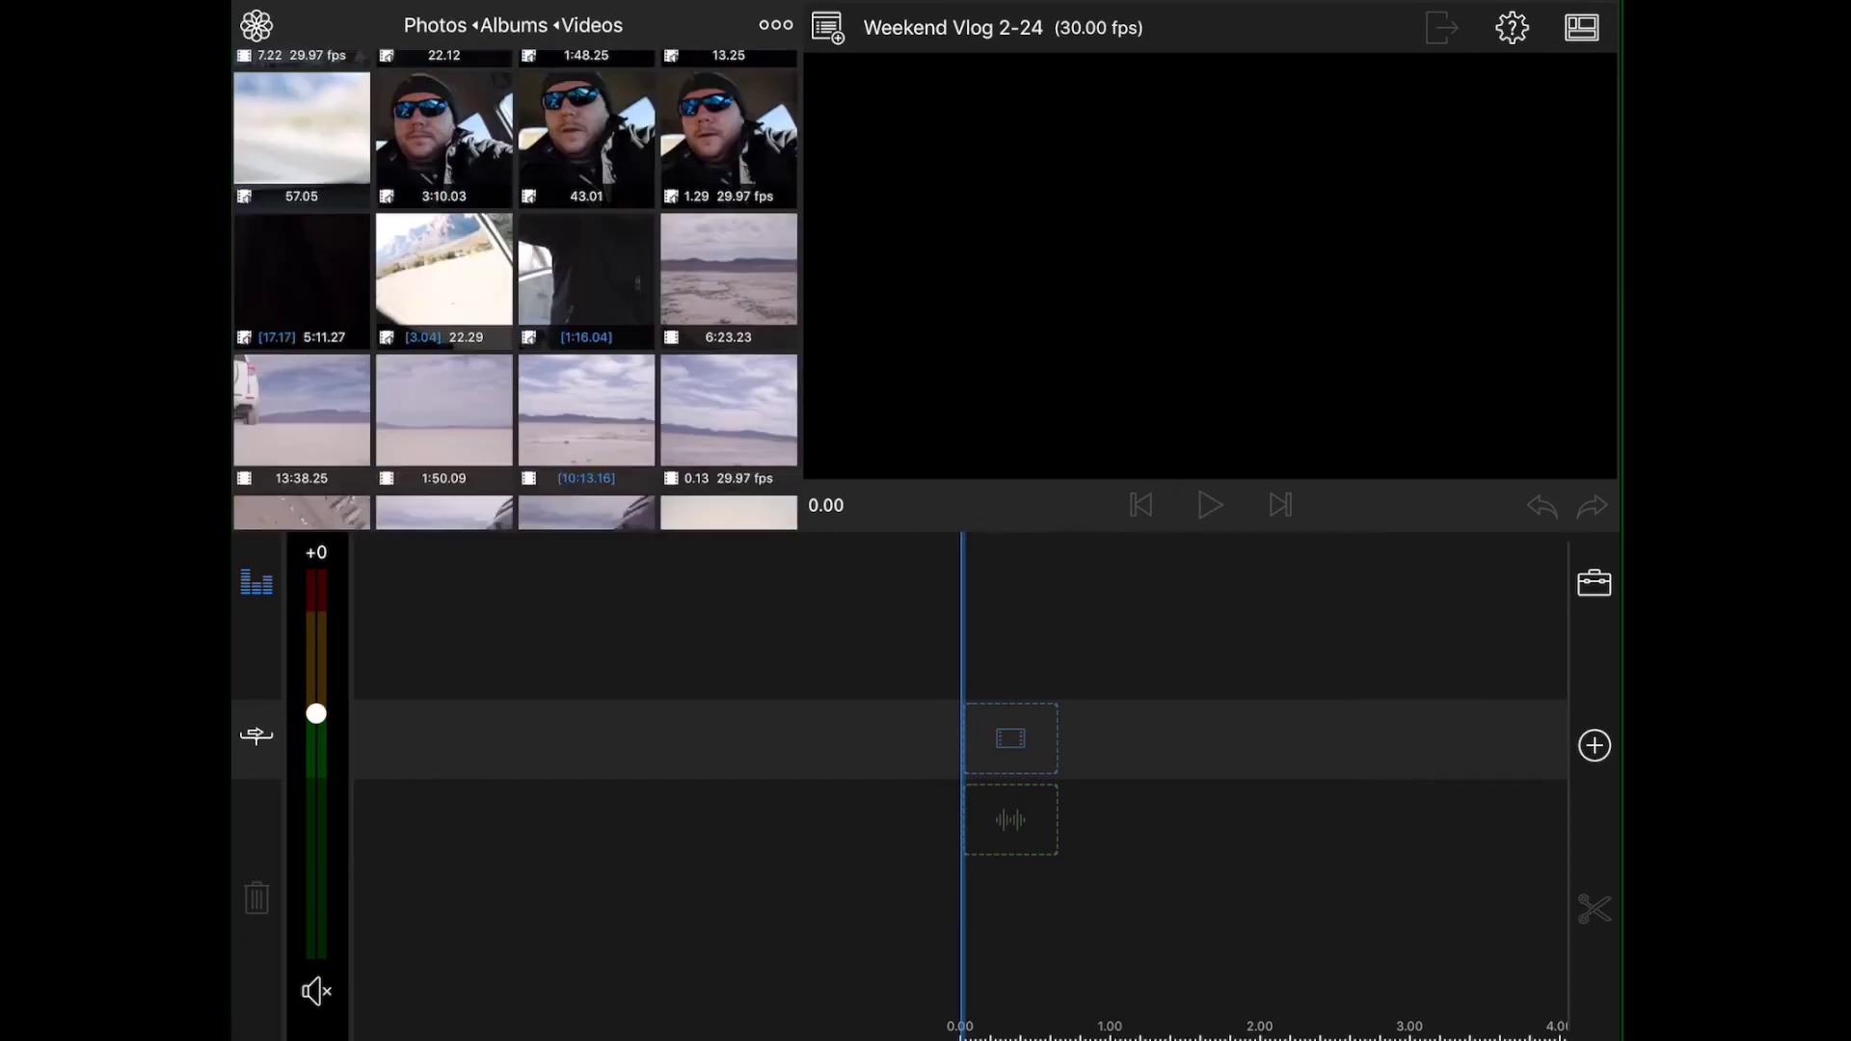
pyautogui.scroll(2, 515, 289)
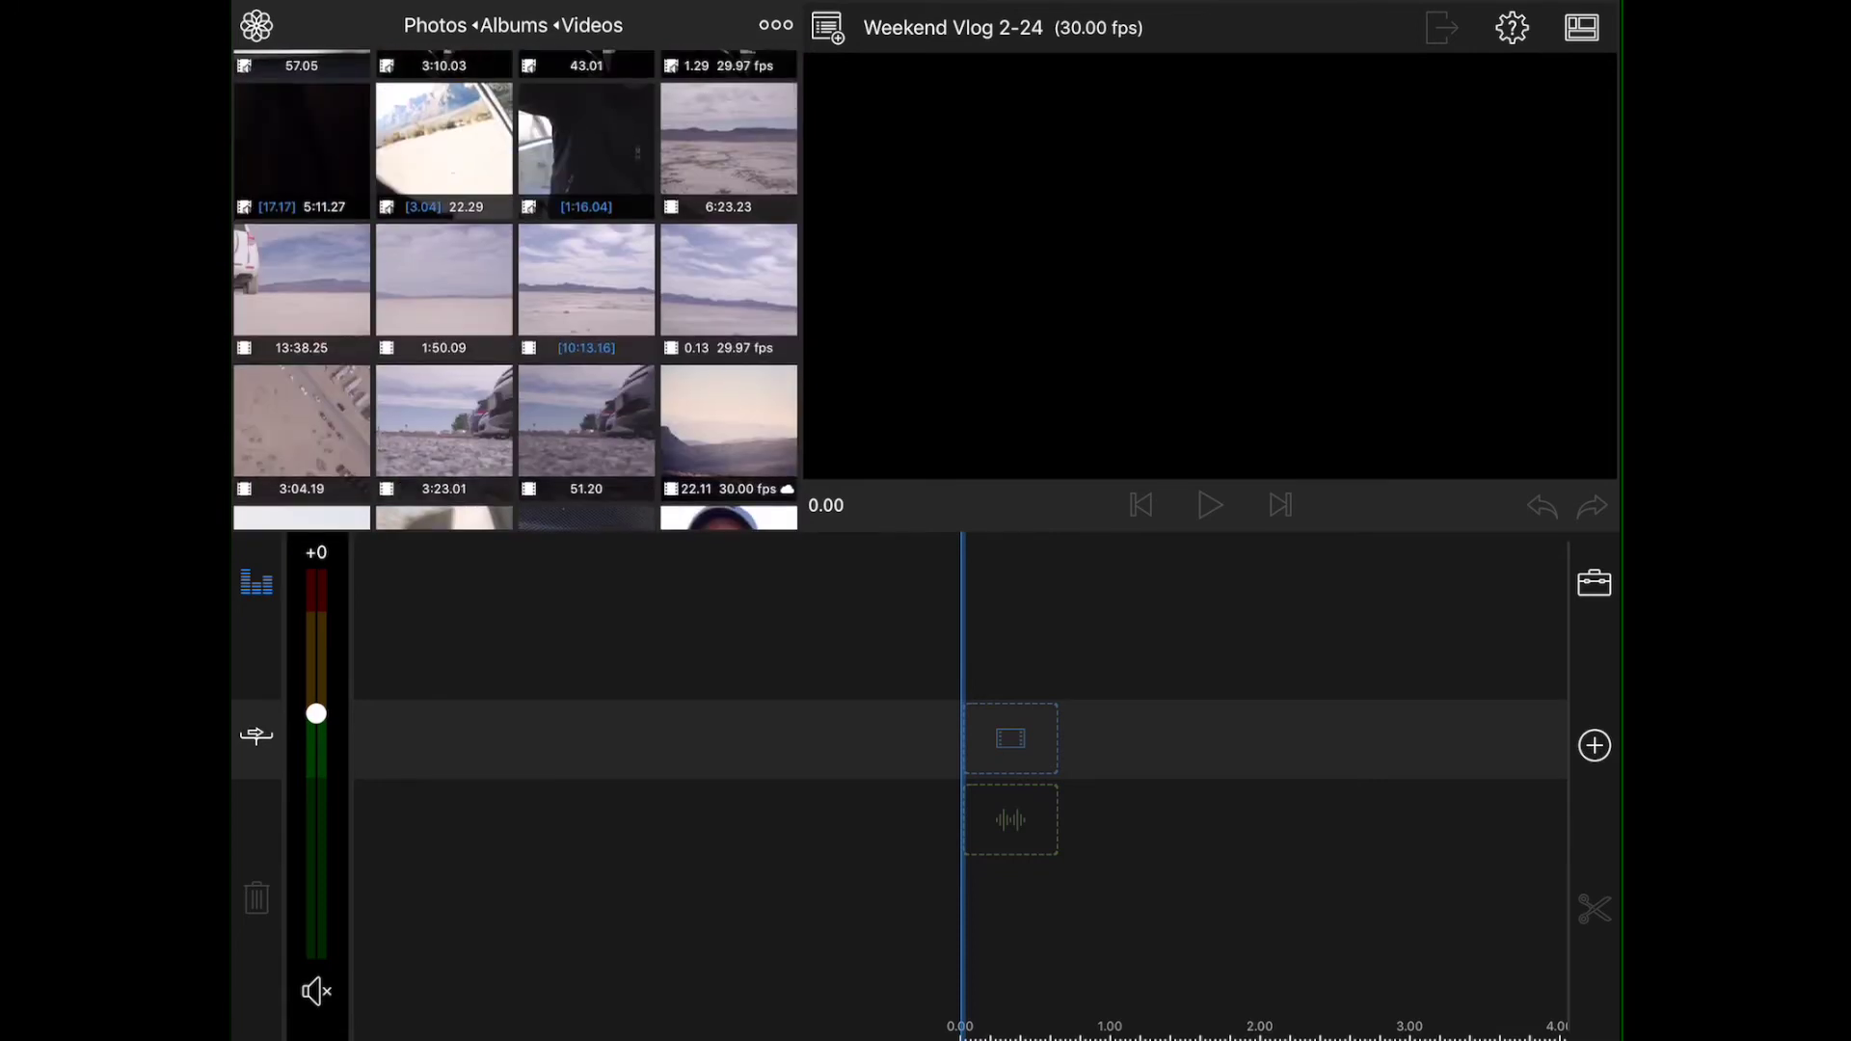
pyautogui.click(586, 290)
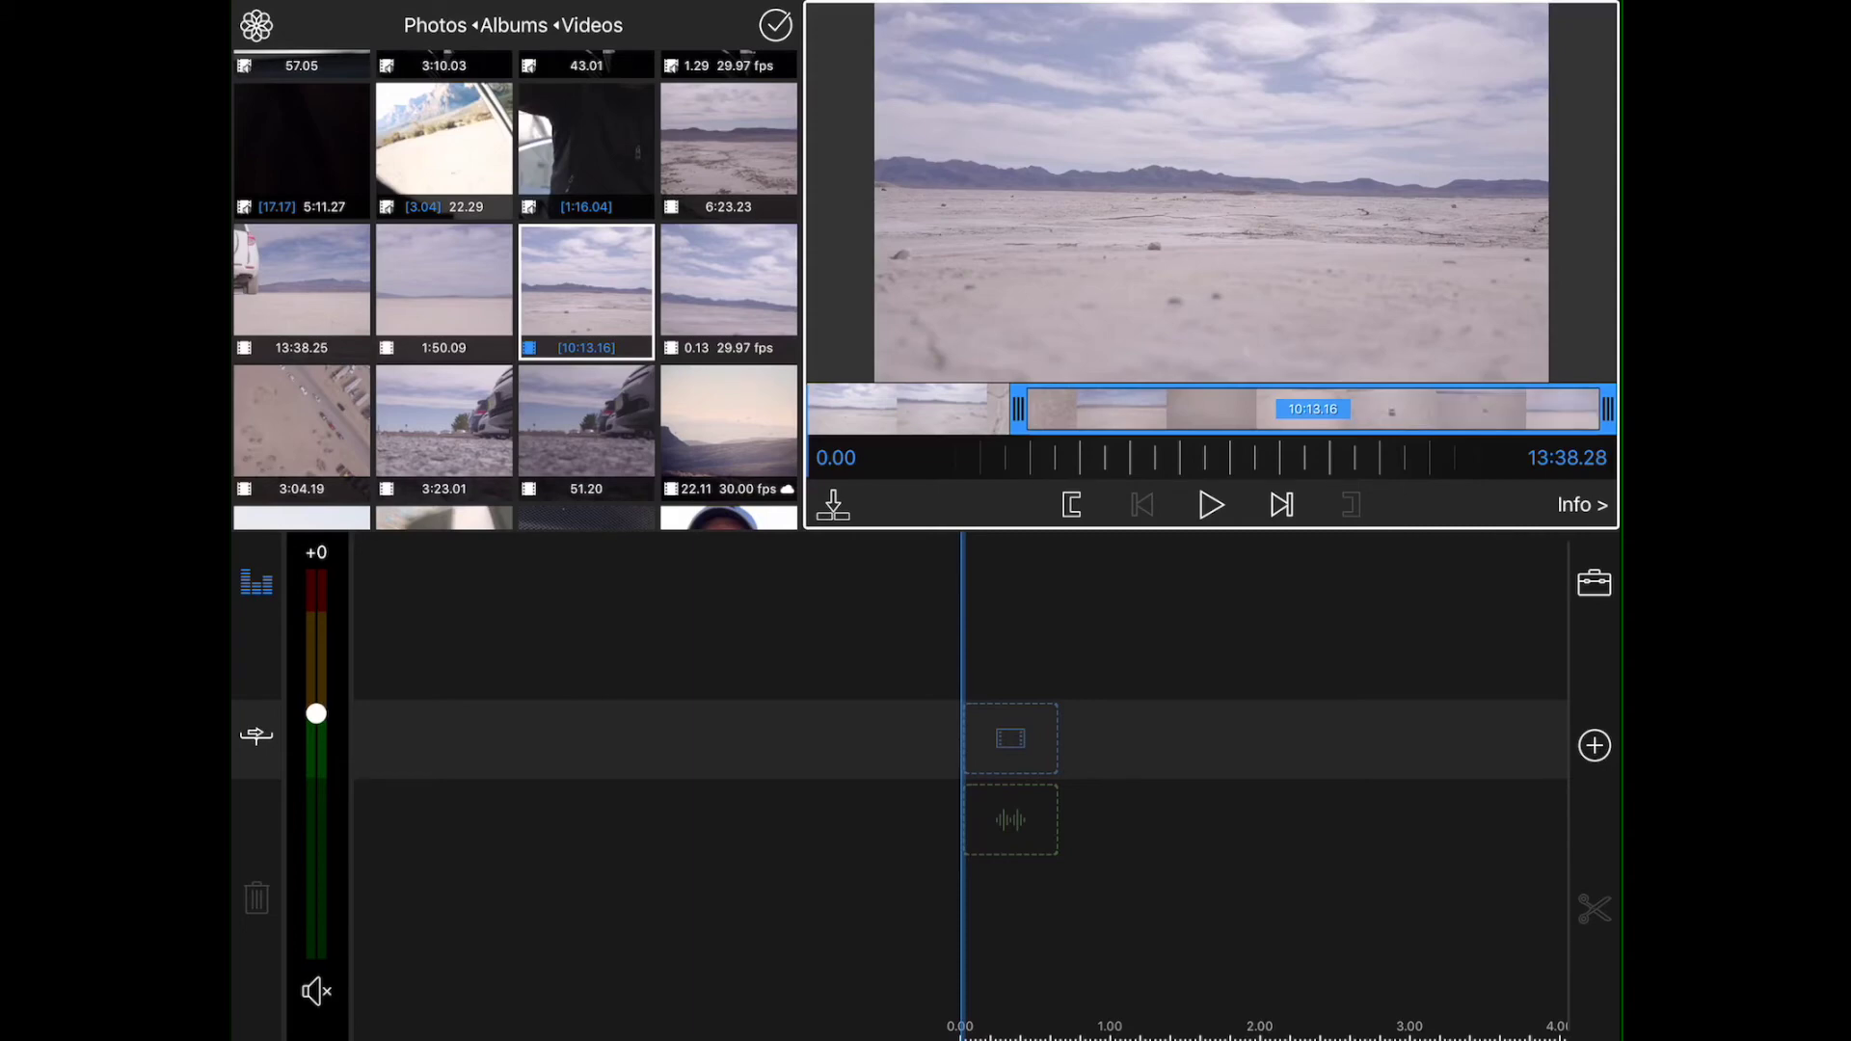
# Step: Scrub the clip preview ahead to the cracked lake bed
pyautogui.moveTo(1206, 458); pyautogui.dragTo(1217, 458)
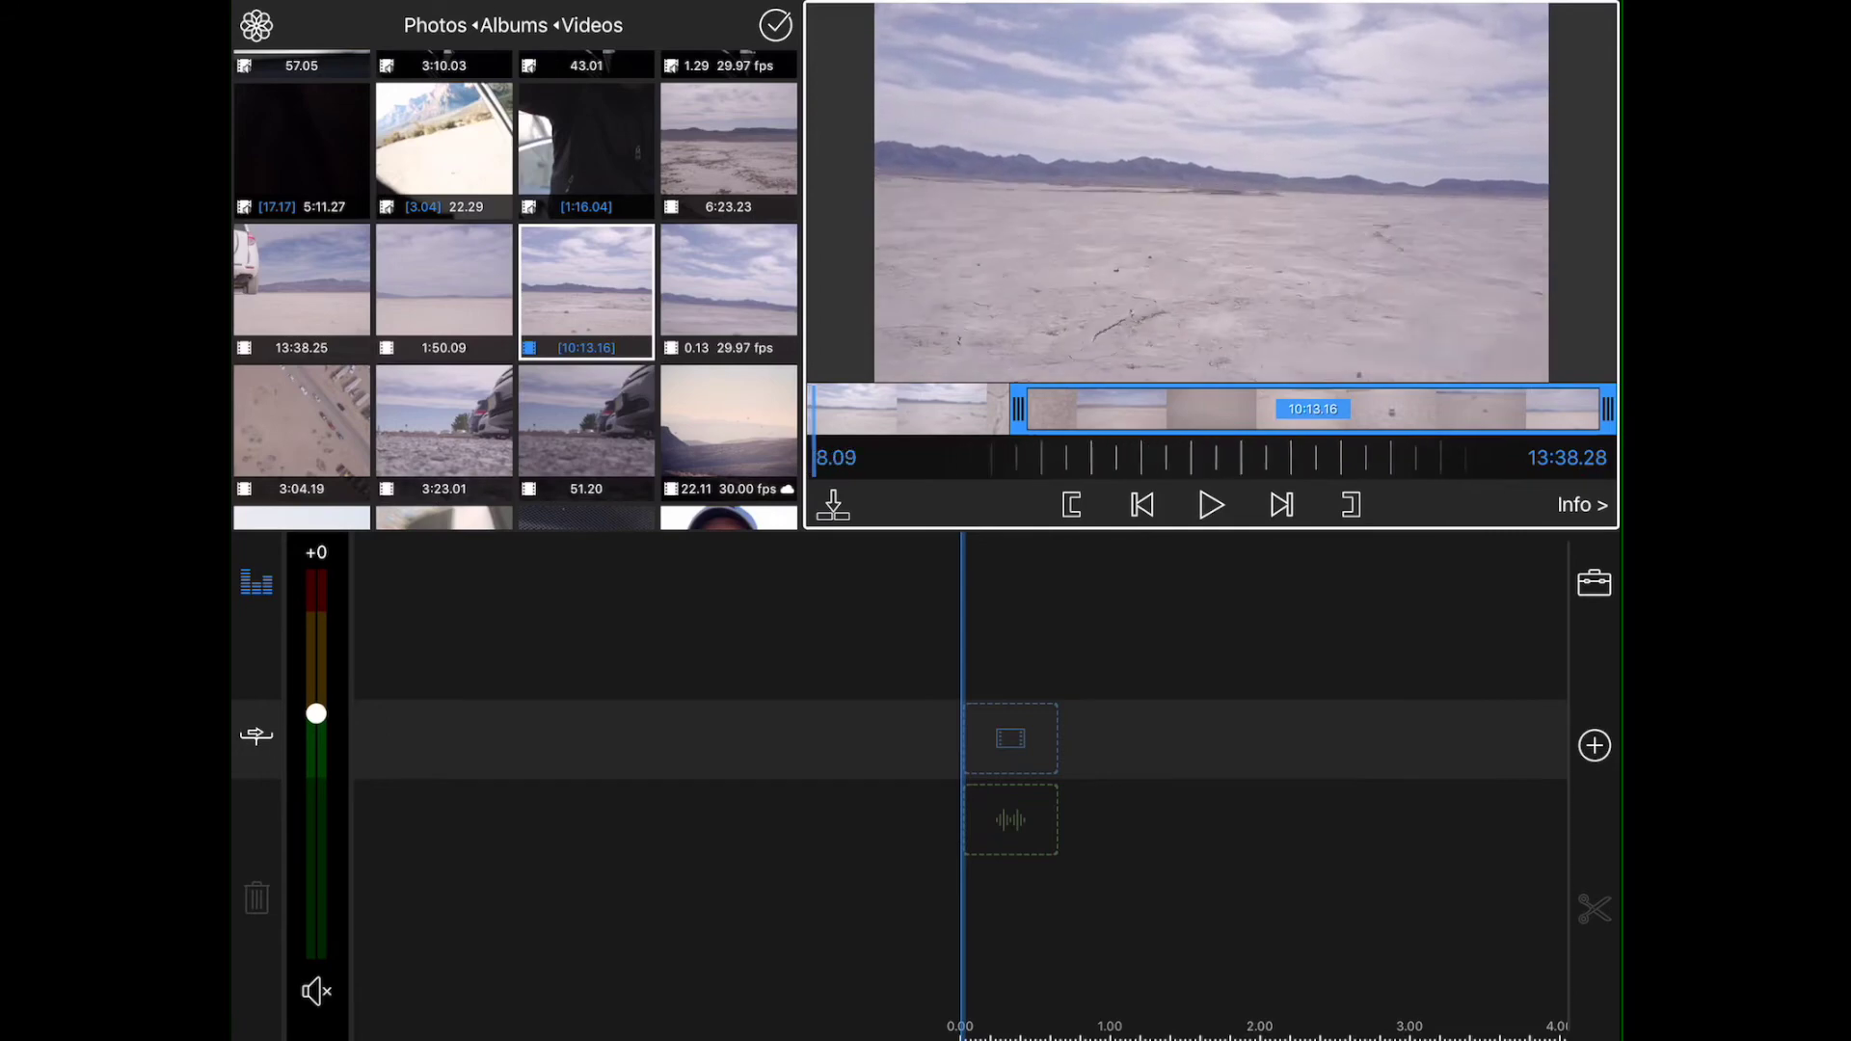
pyautogui.moveTo(1253, 458); pyautogui.dragTo(1109, 458)
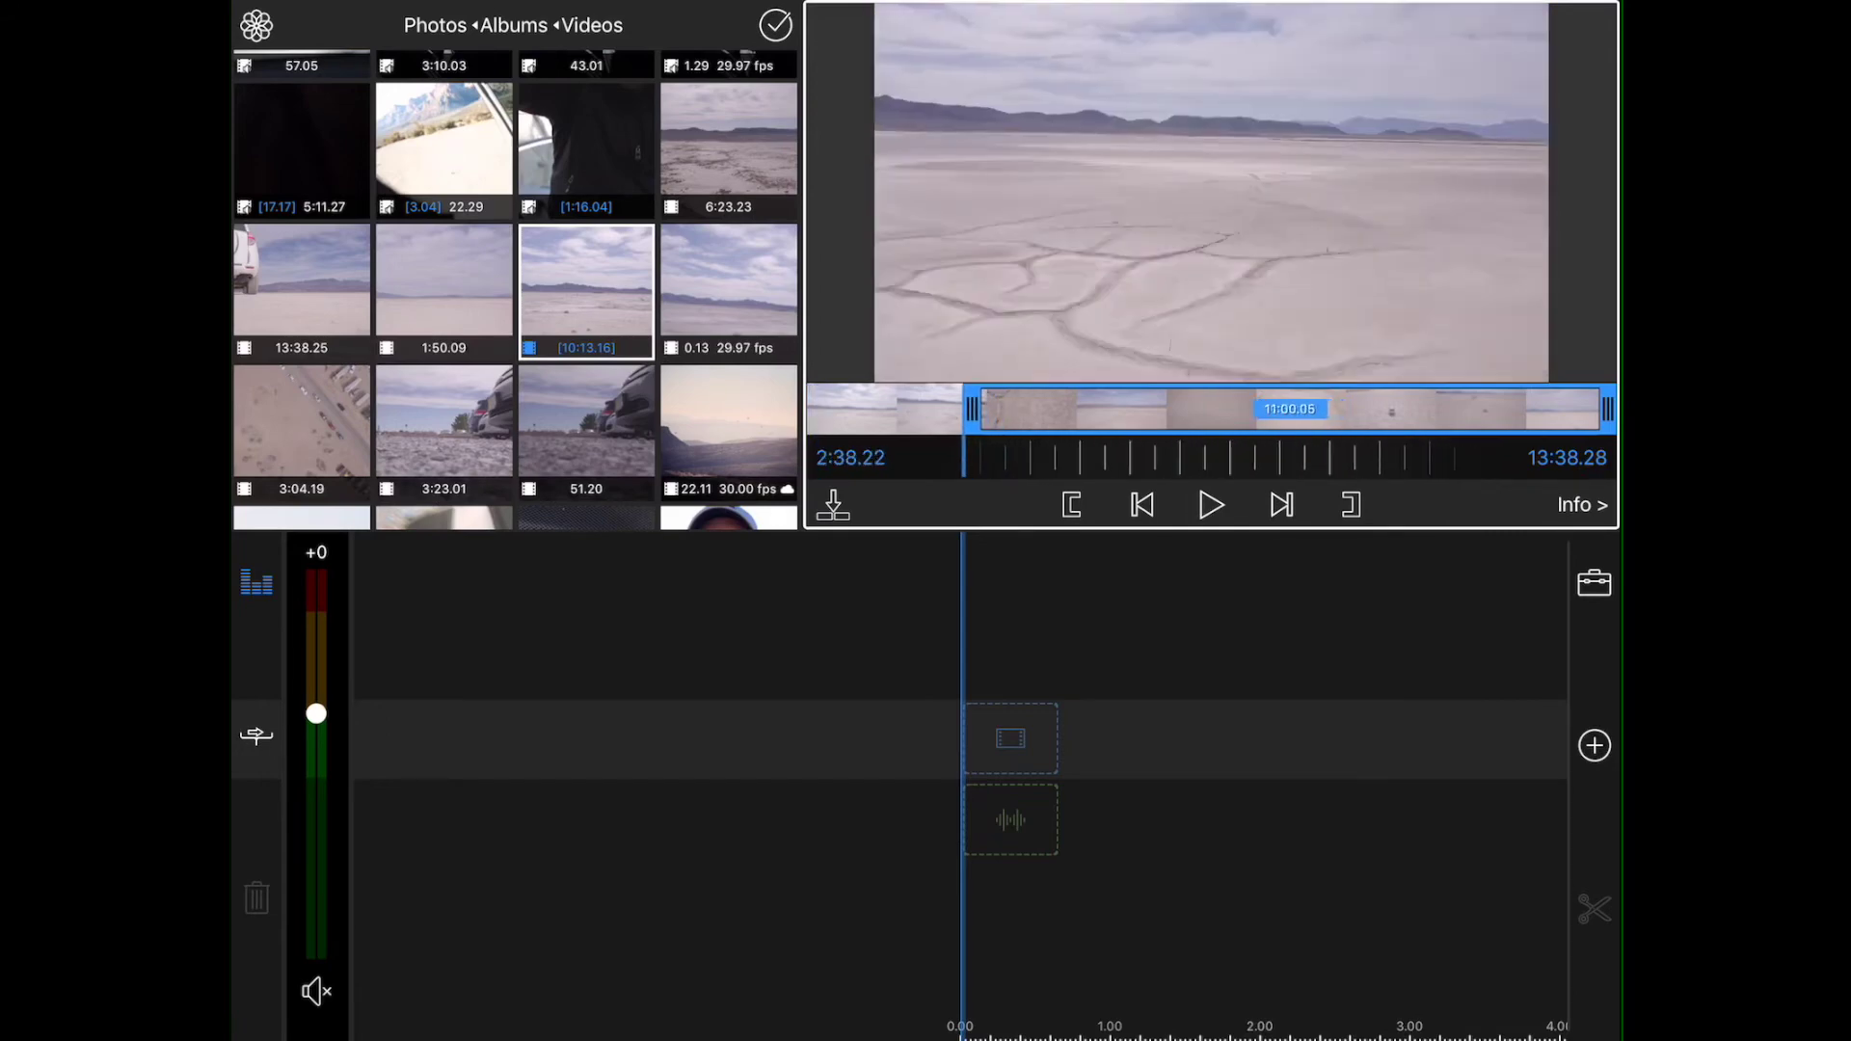
pyautogui.moveTo(1253, 458); pyautogui.dragTo(1157, 458)
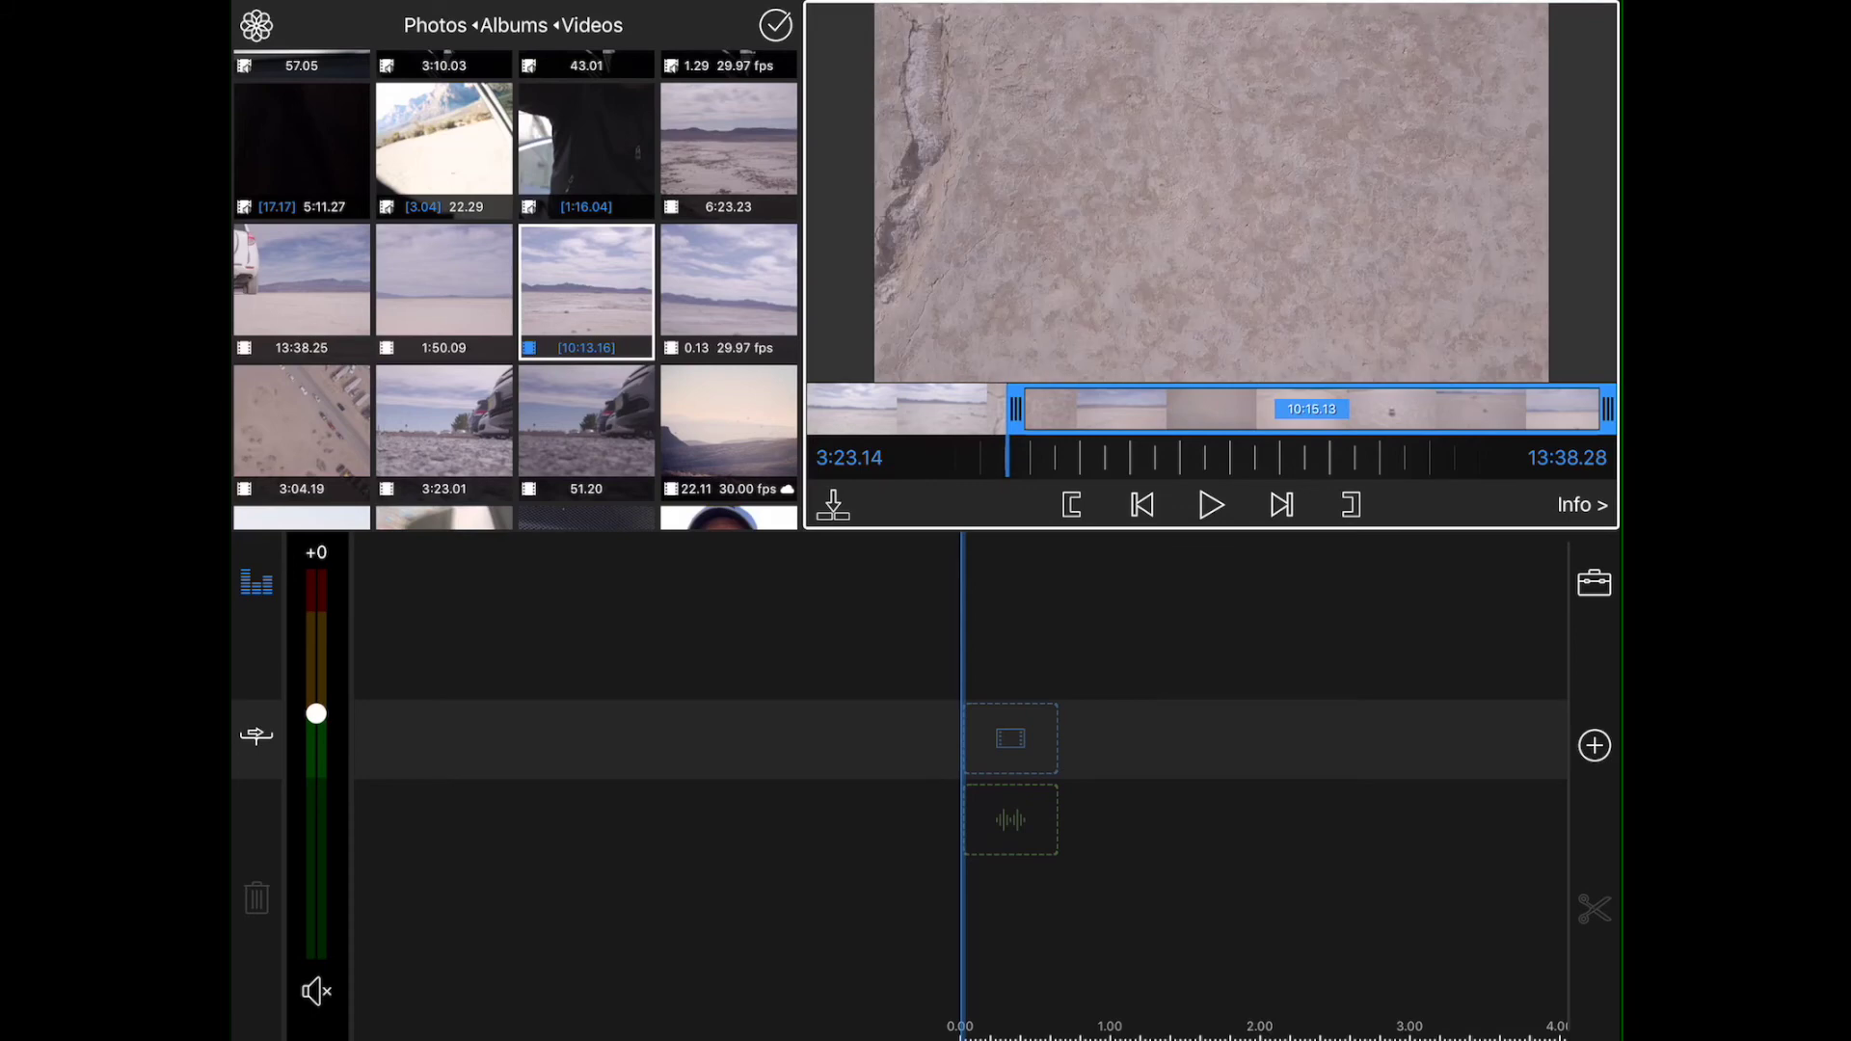
# Step: Move the in point later and pull in the trim handles to shorten the range
pyautogui.moveTo(1020, 409); pyautogui.dragTo(1042, 409)
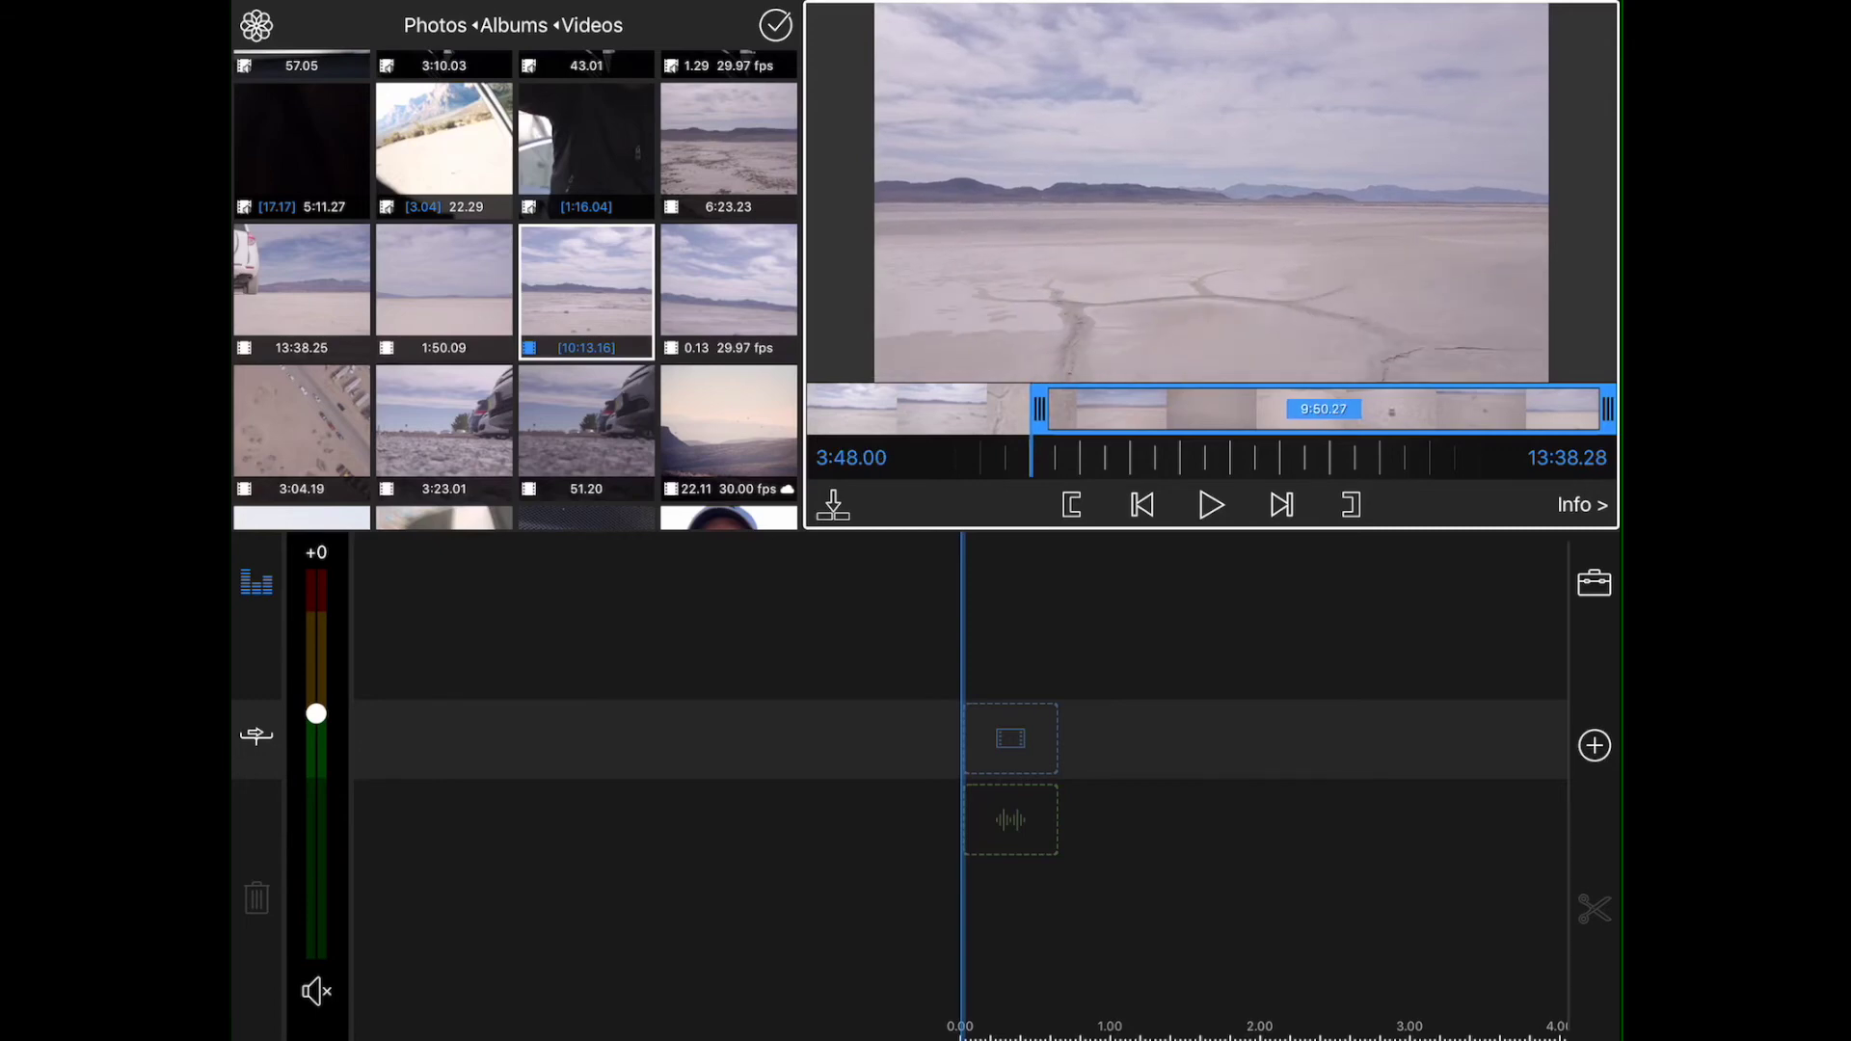
pyautogui.moveTo(1042, 409); pyautogui.dragTo(1040, 409)
pyautogui.moveTo(1608, 409)
pyautogui.mouseDown()
pyautogui.moveTo(1077, 409)
pyautogui.moveTo(1124, 409)
pyautogui.mouseUp()
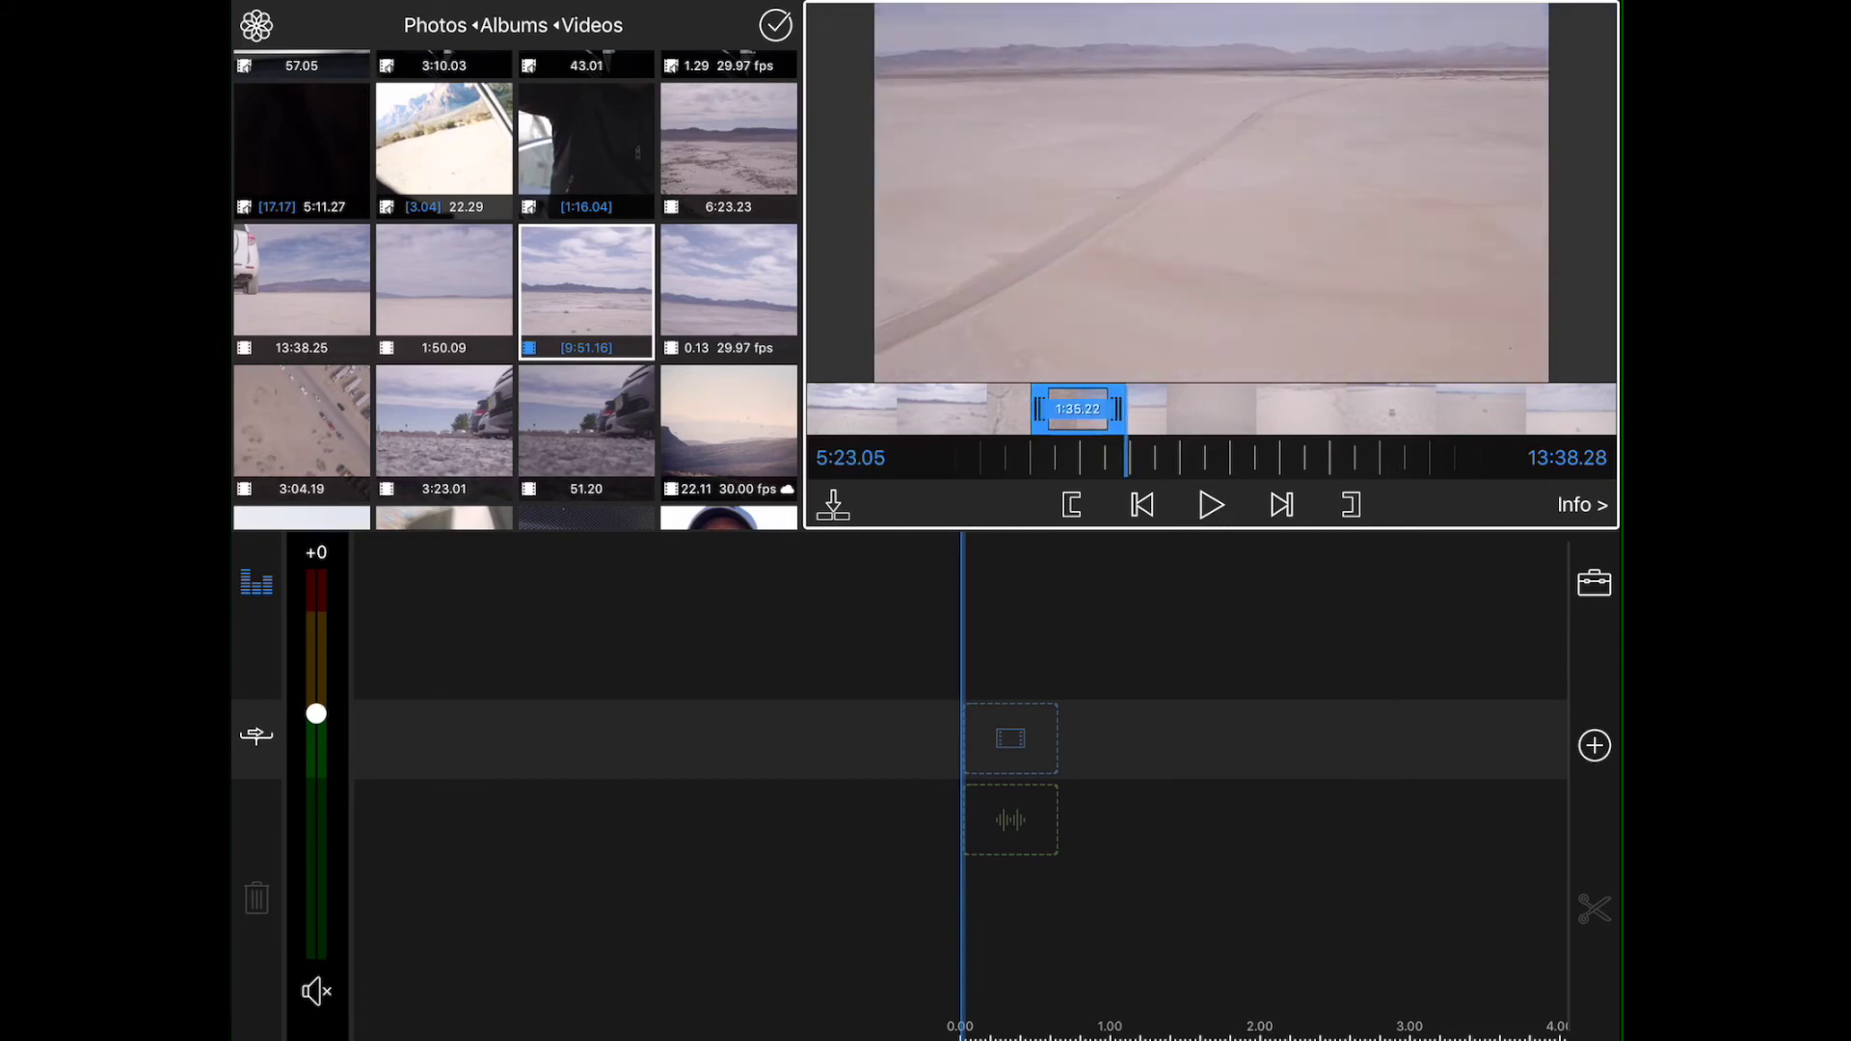
# Step: Fine-tune the trim end, then Mark In at the playhead for a 37.06 section
pyautogui.moveTo(1124, 409)
pyautogui.mouseDown()
pyautogui.moveTo(1172, 409)
pyautogui.moveTo(1115, 409)
pyautogui.moveTo(1139, 409)
pyautogui.mouseUp()
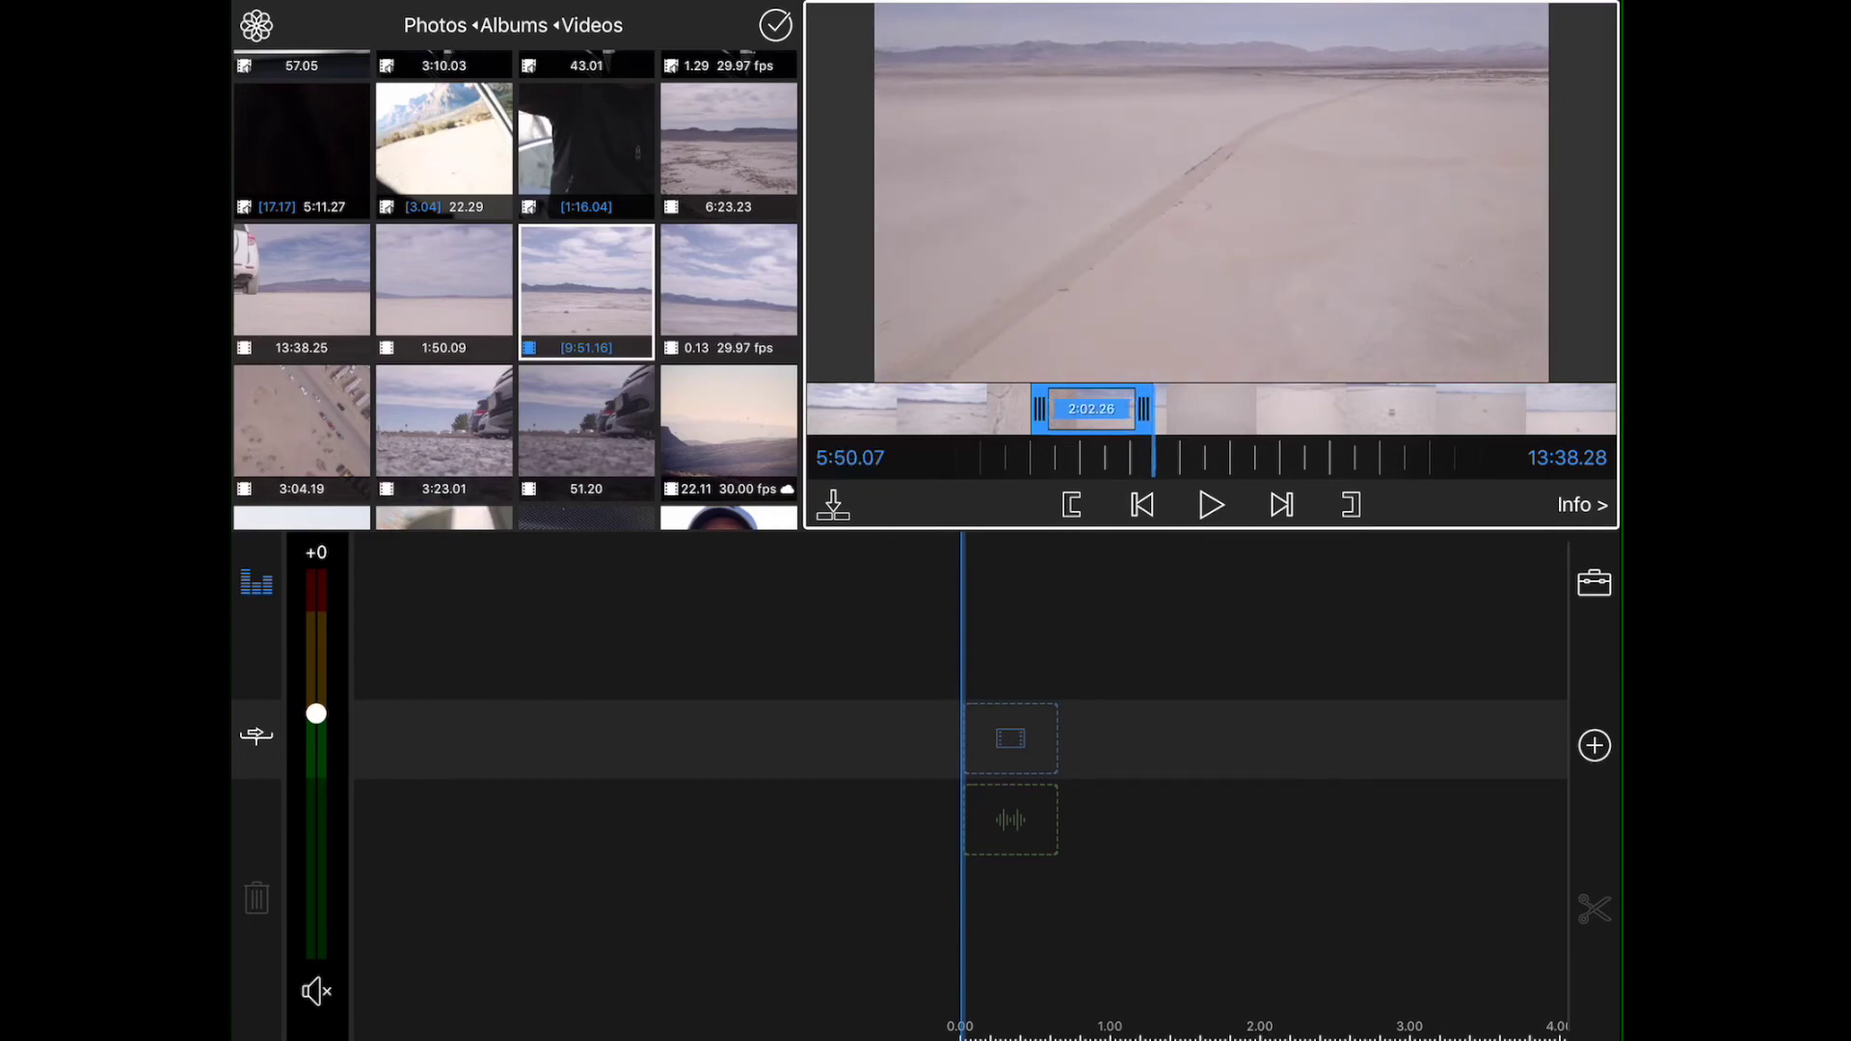
pyautogui.moveTo(1150, 409); pyautogui.dragTo(1154, 409)
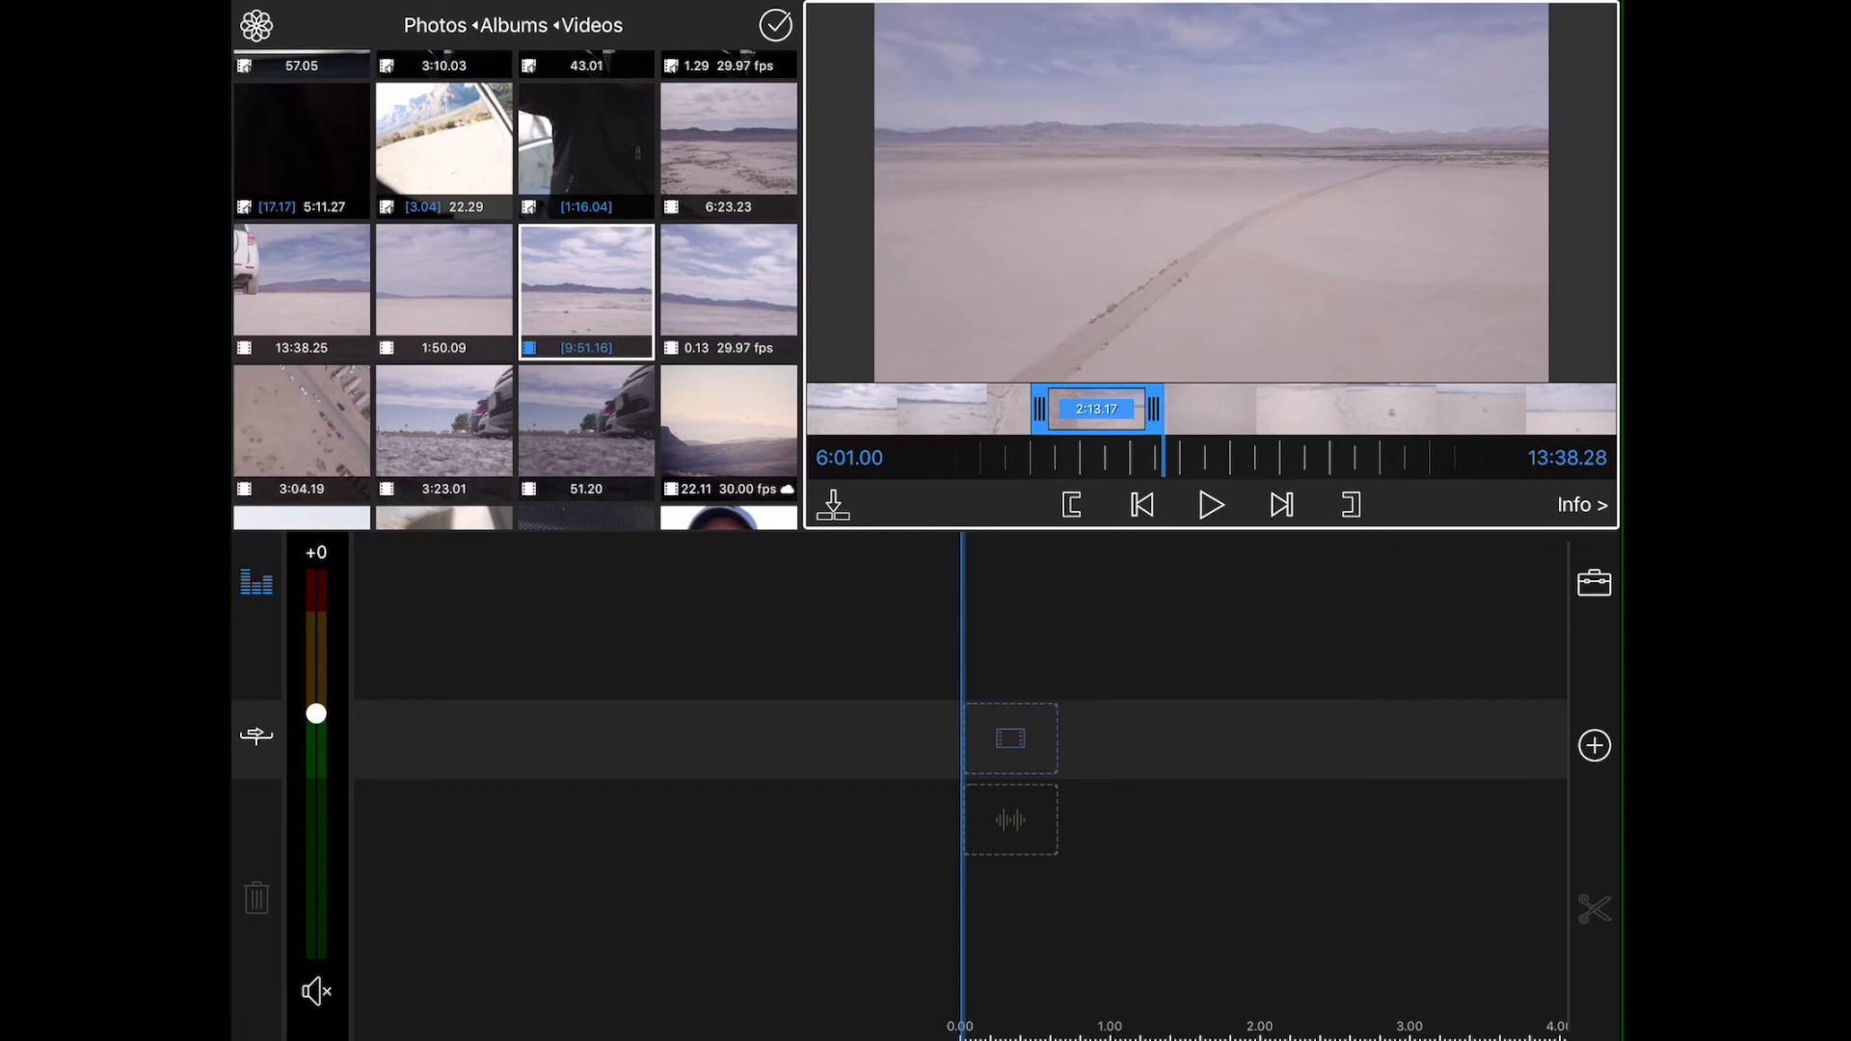
pyautogui.moveTo(1153, 409); pyautogui.dragTo(1149, 409)
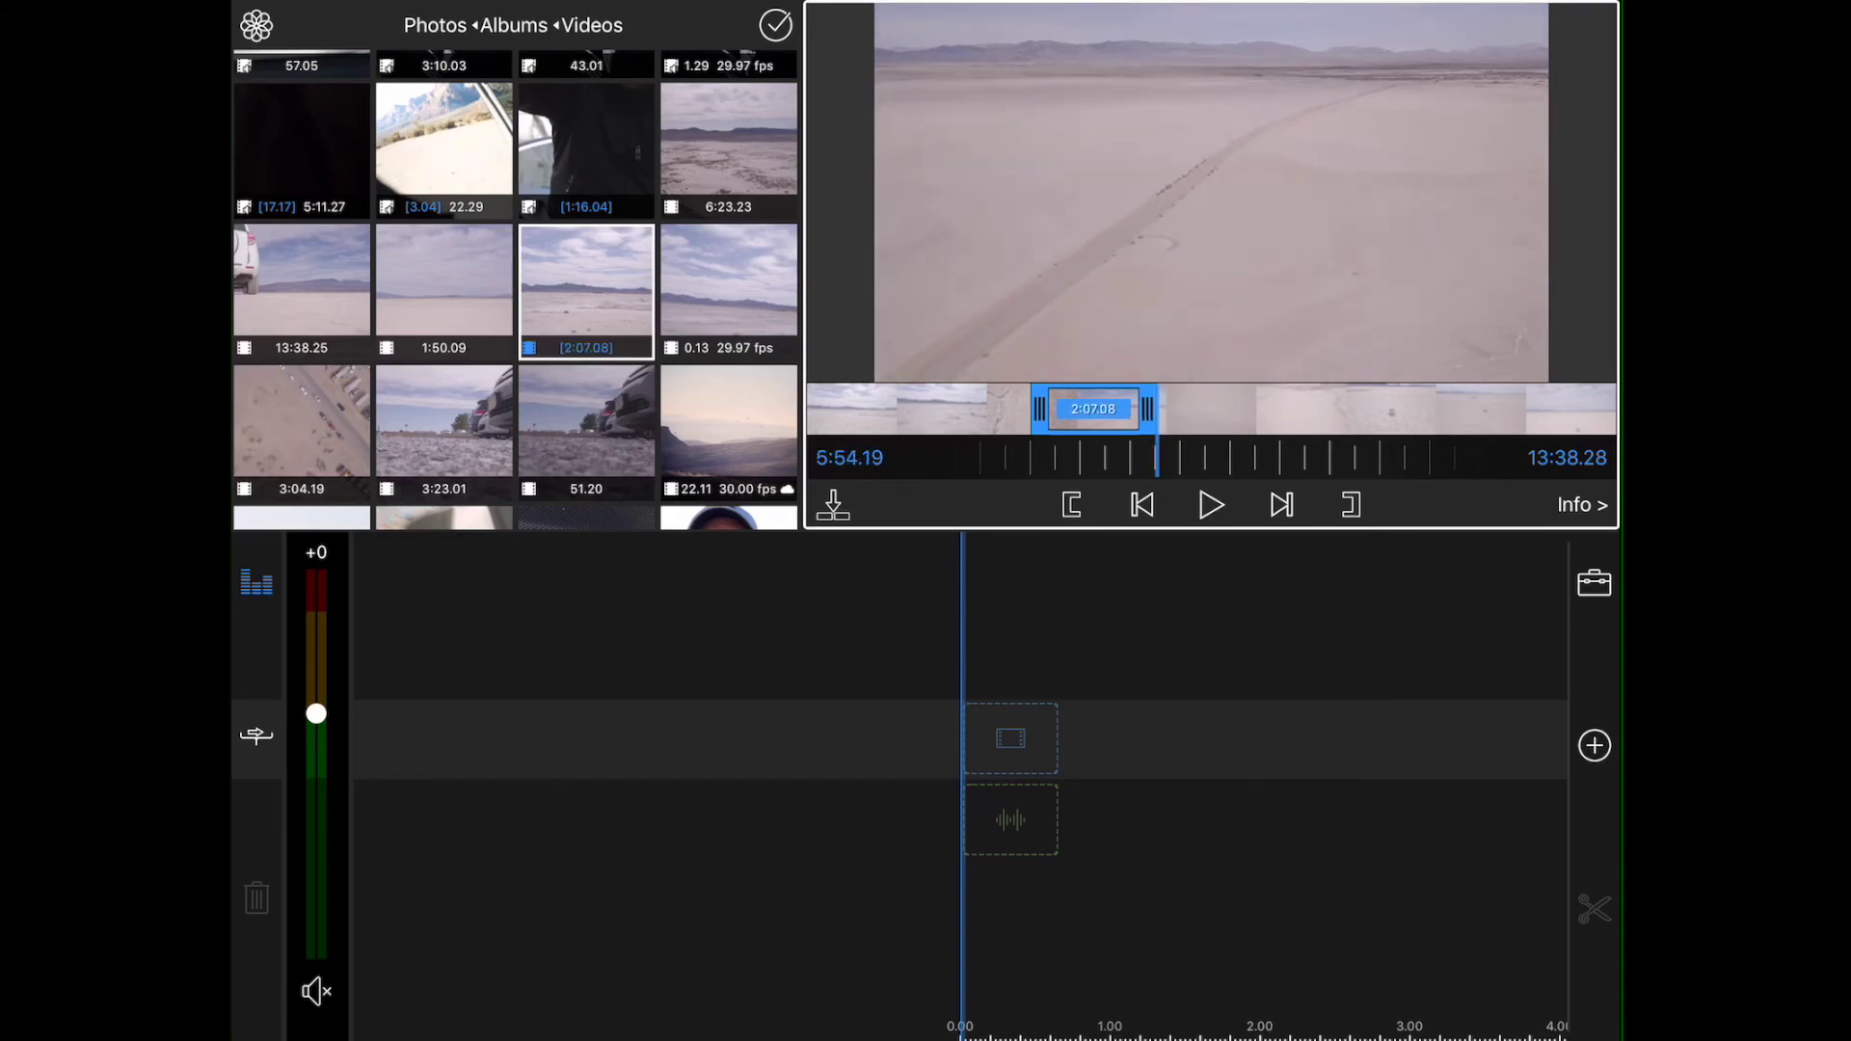
pyautogui.moveTo(1253, 458); pyautogui.dragTo(1273, 458)
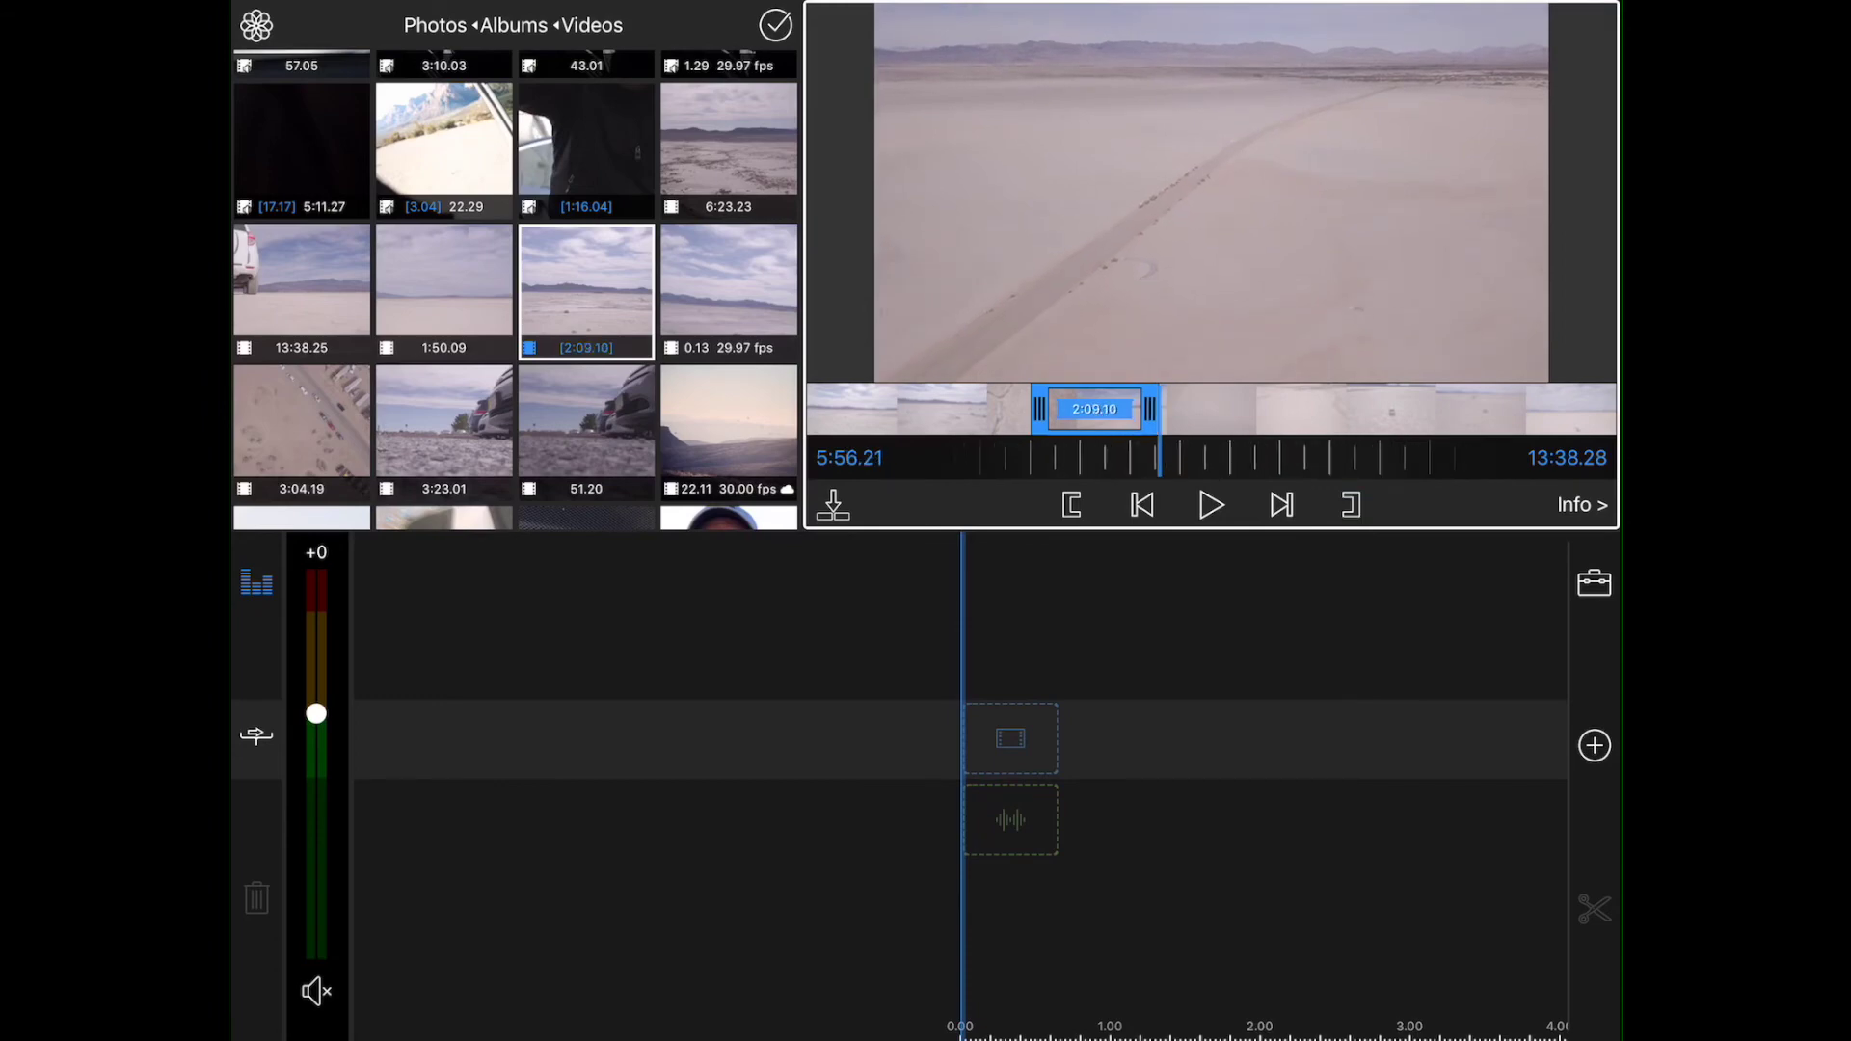
pyautogui.moveTo(1254, 458)
pyautogui.mouseDown()
pyautogui.moveTo(1292, 458)
pyautogui.moveTo(1259, 458)
pyautogui.mouseUp()
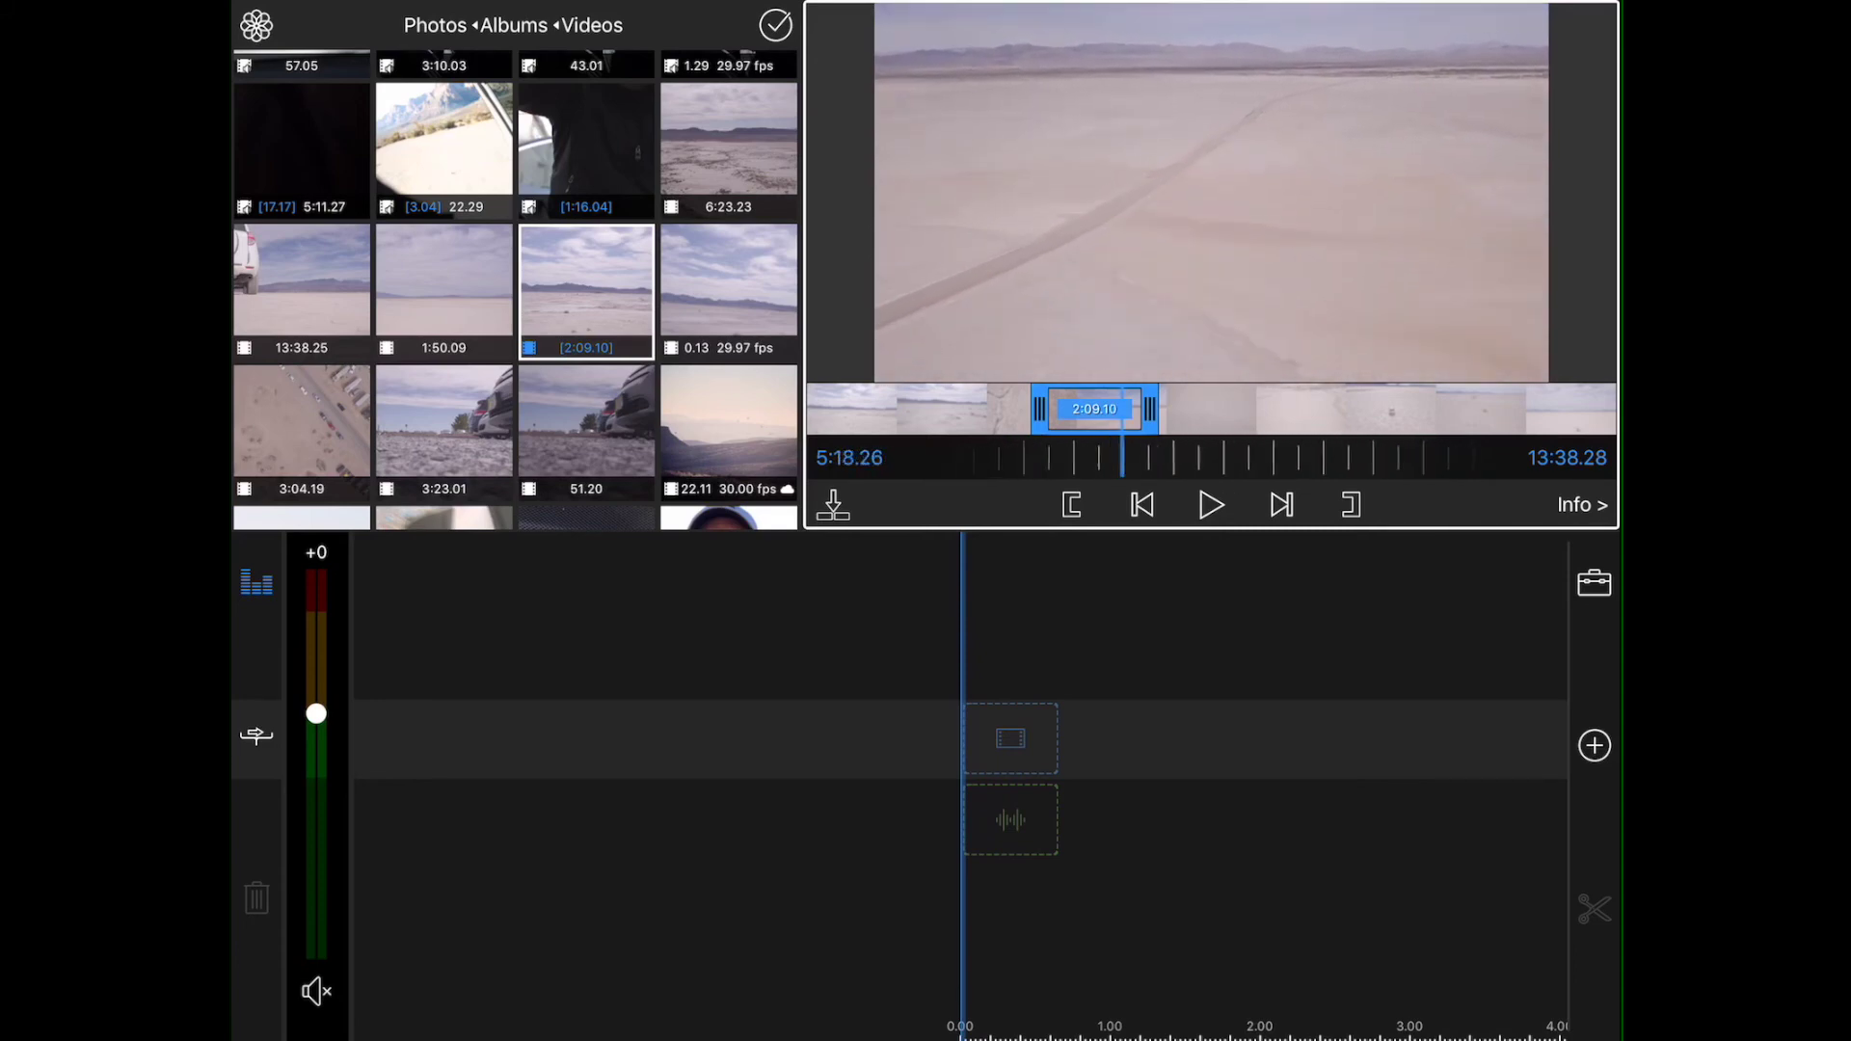
pyautogui.click(1072, 504)
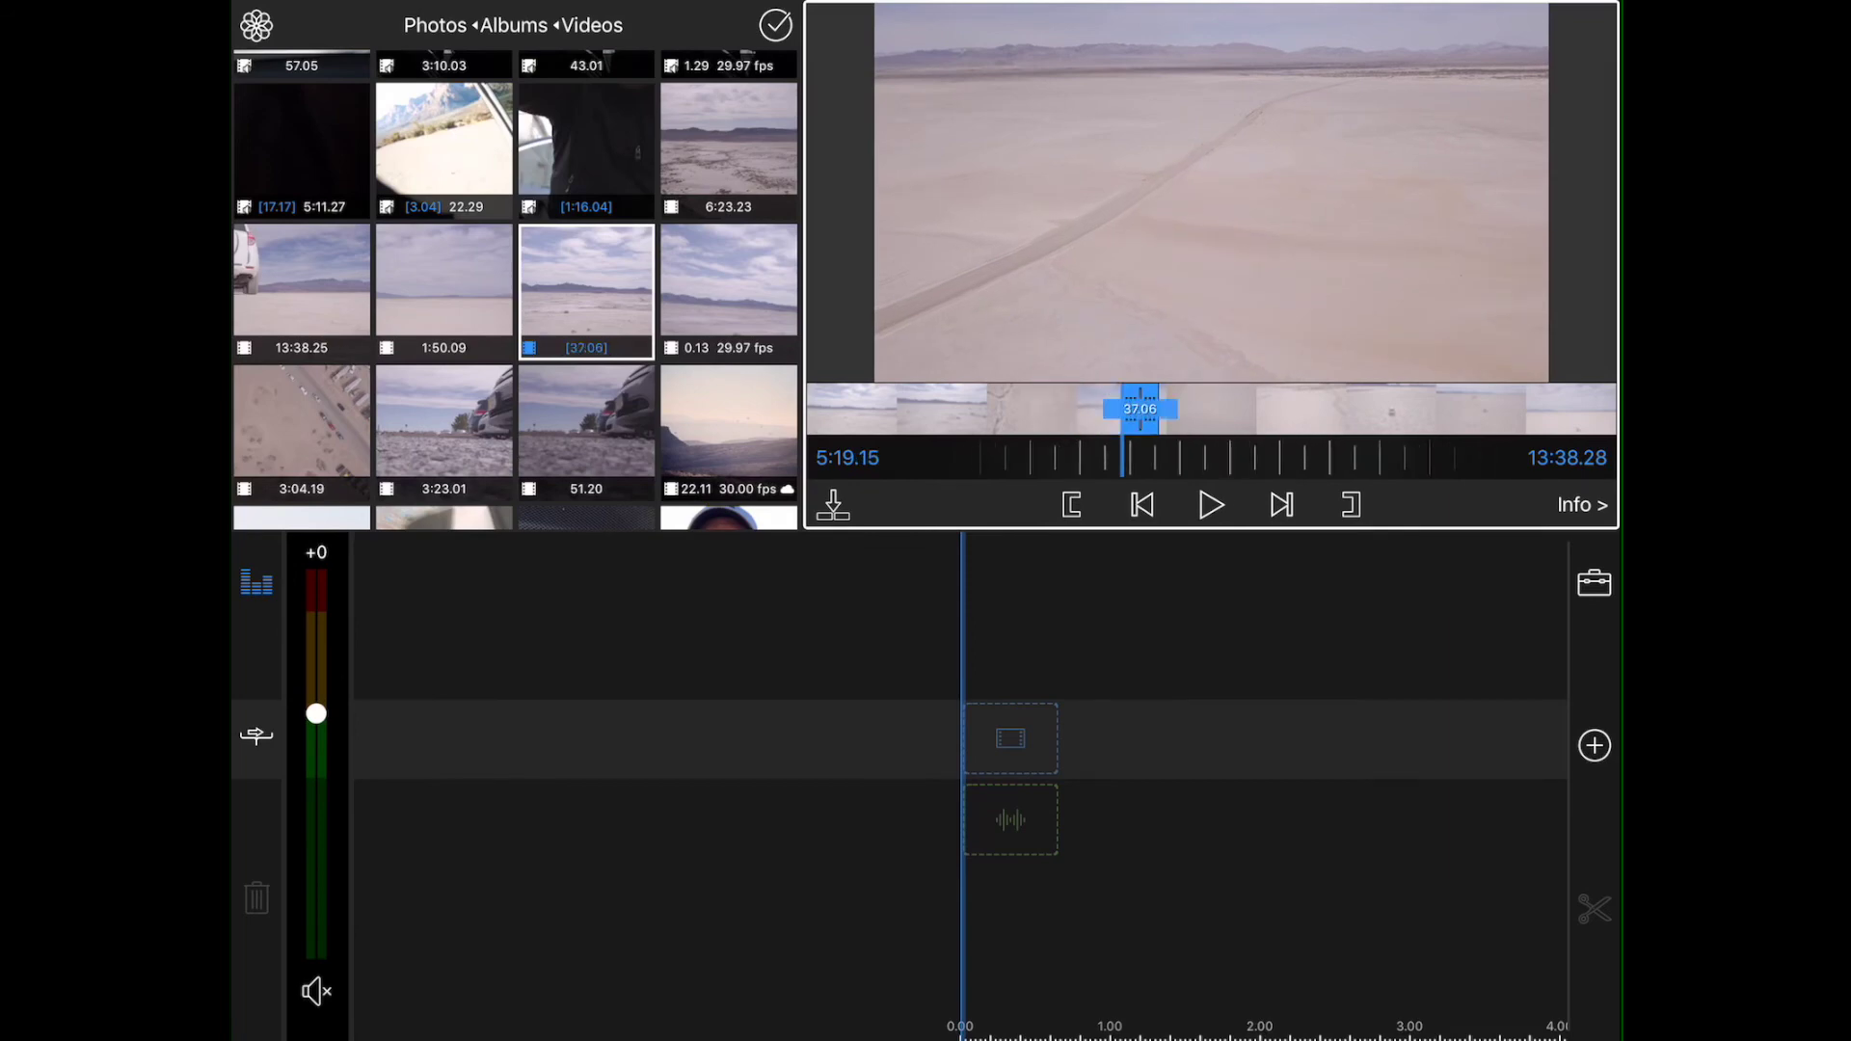
# Step: Insert the trimmed 37-second clip onto the Weekend Vlog 2-24 timeline
pyautogui.click(833, 504)
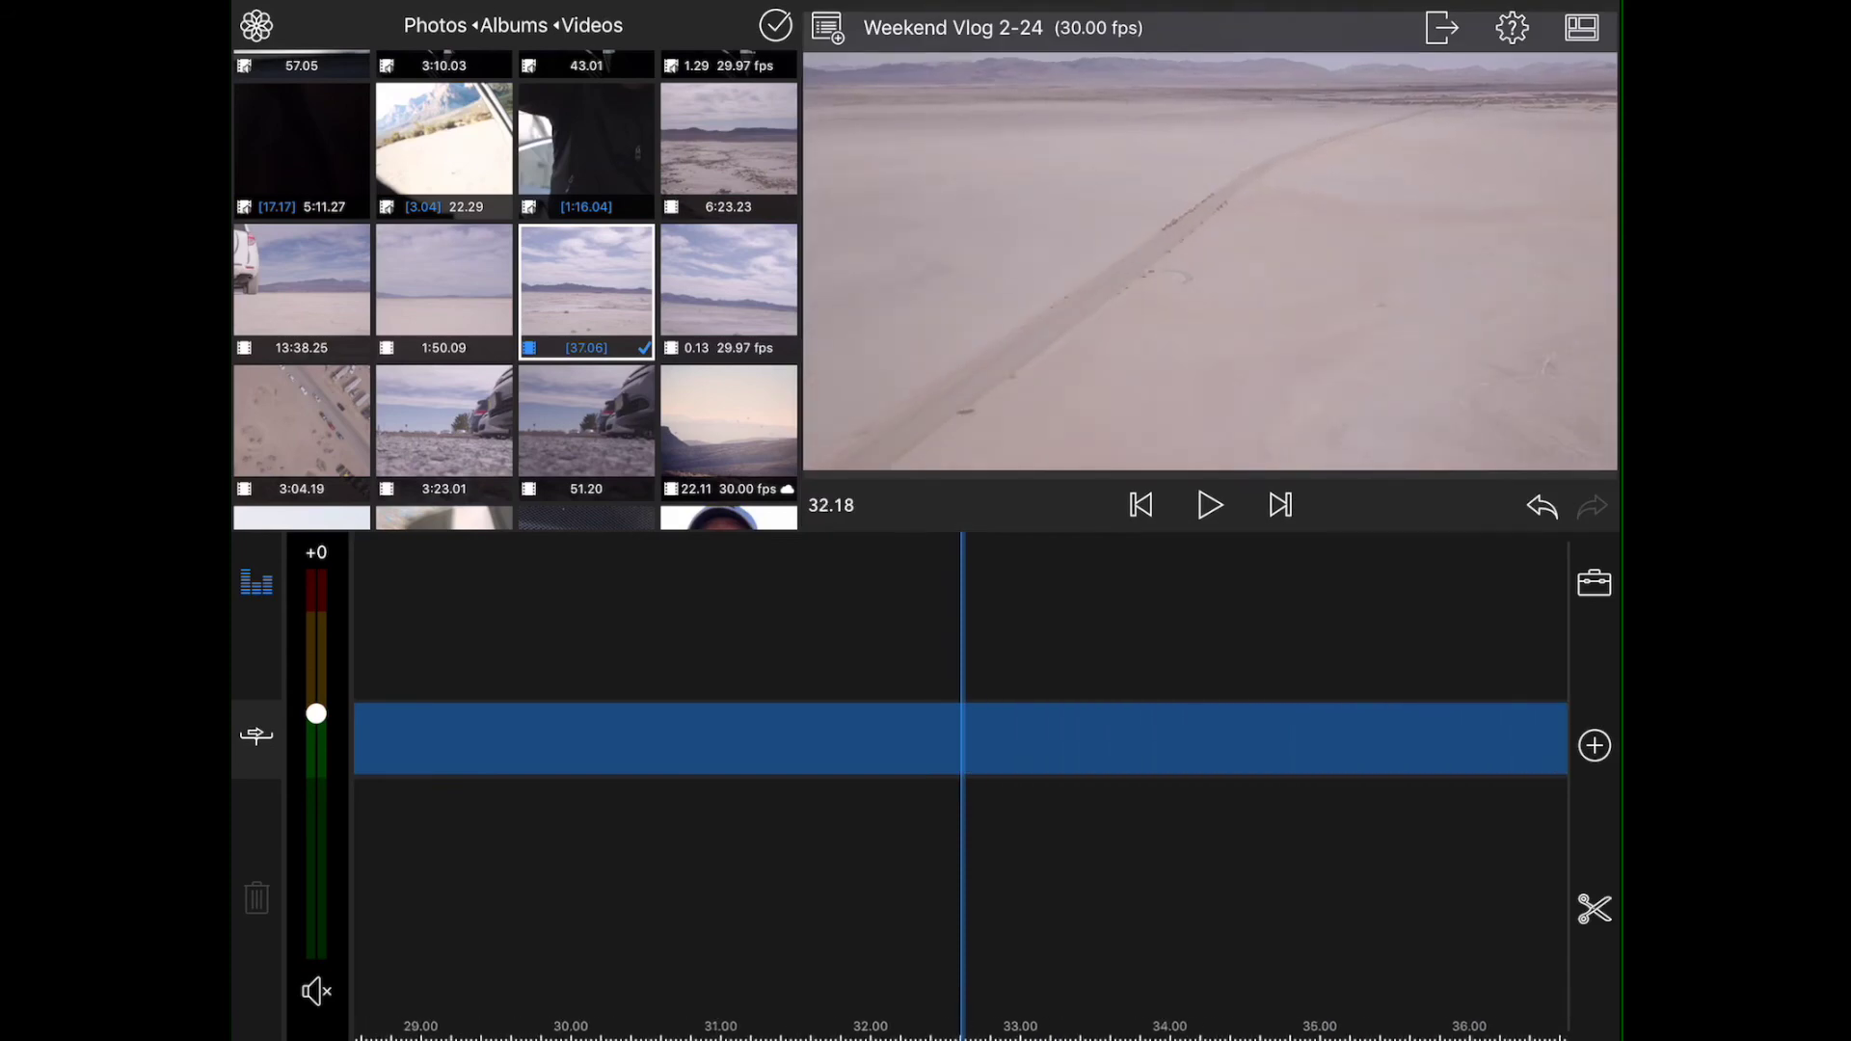
pyautogui.hscroll(-10, 960, 743)
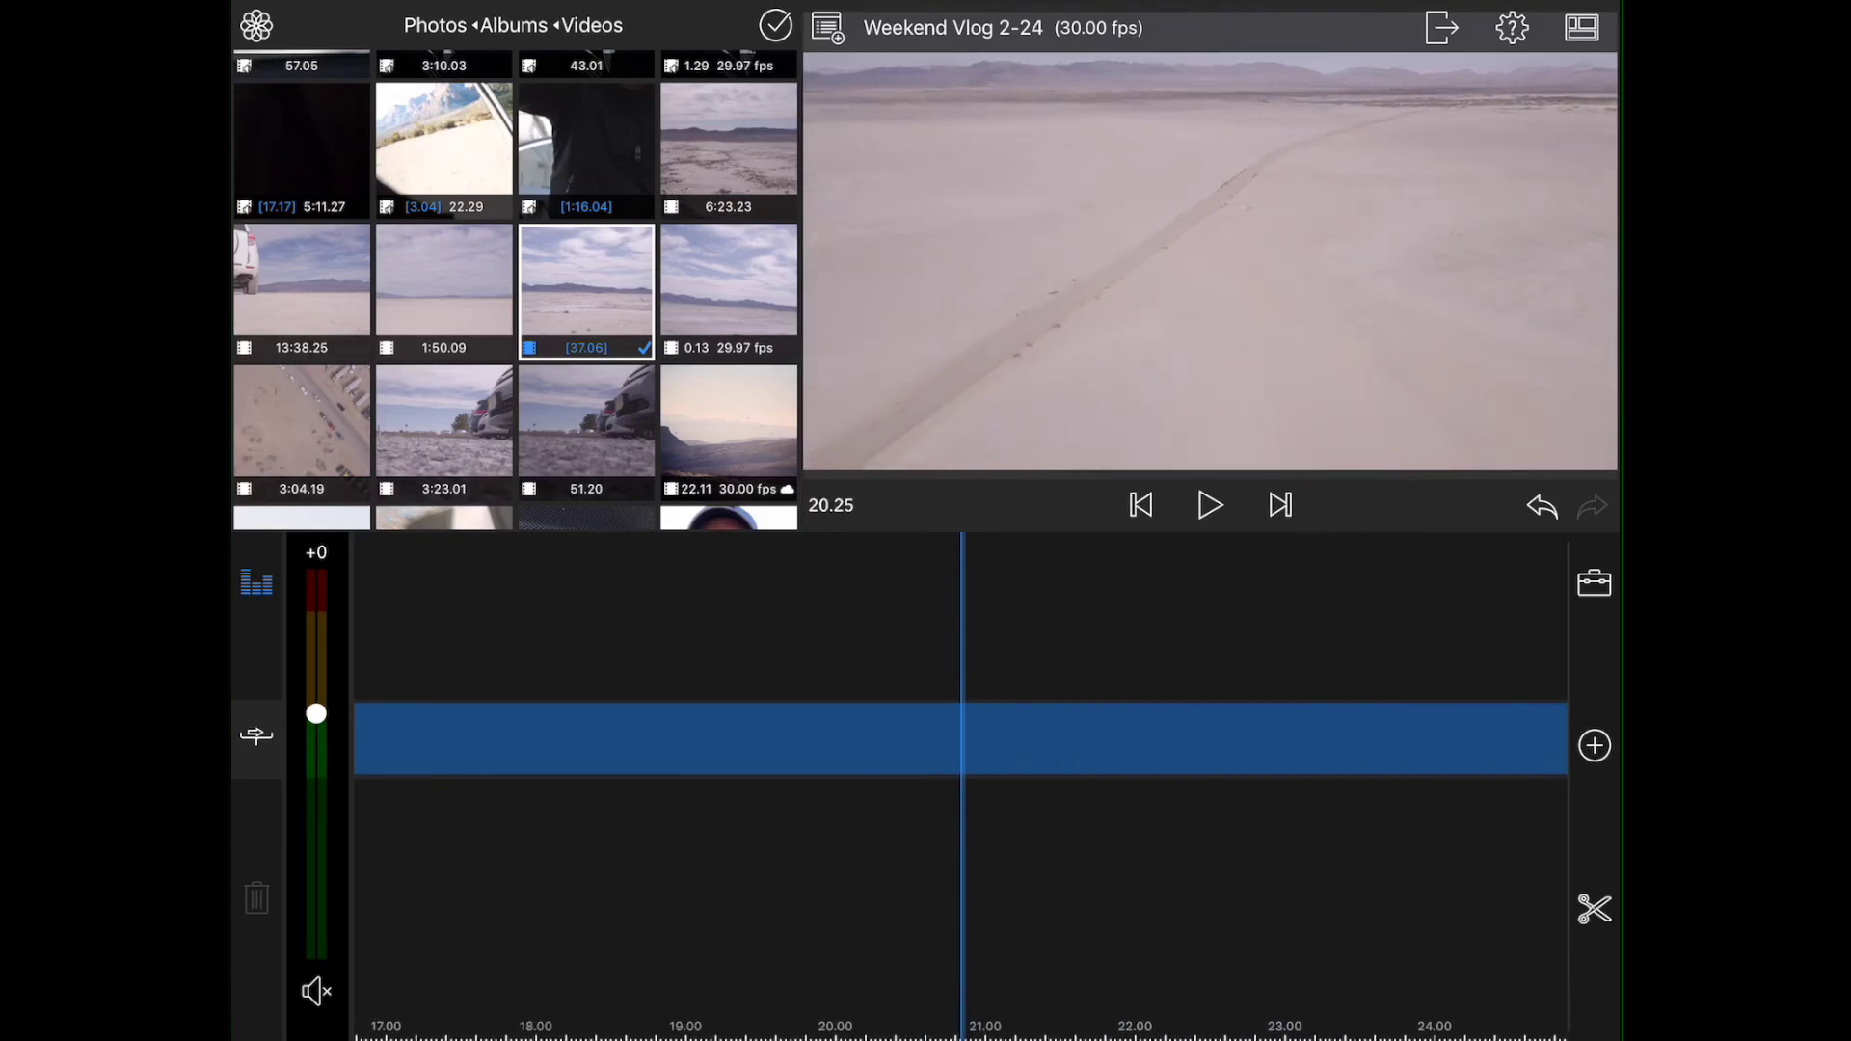
pyautogui.hscroll(-10, 960, 738)
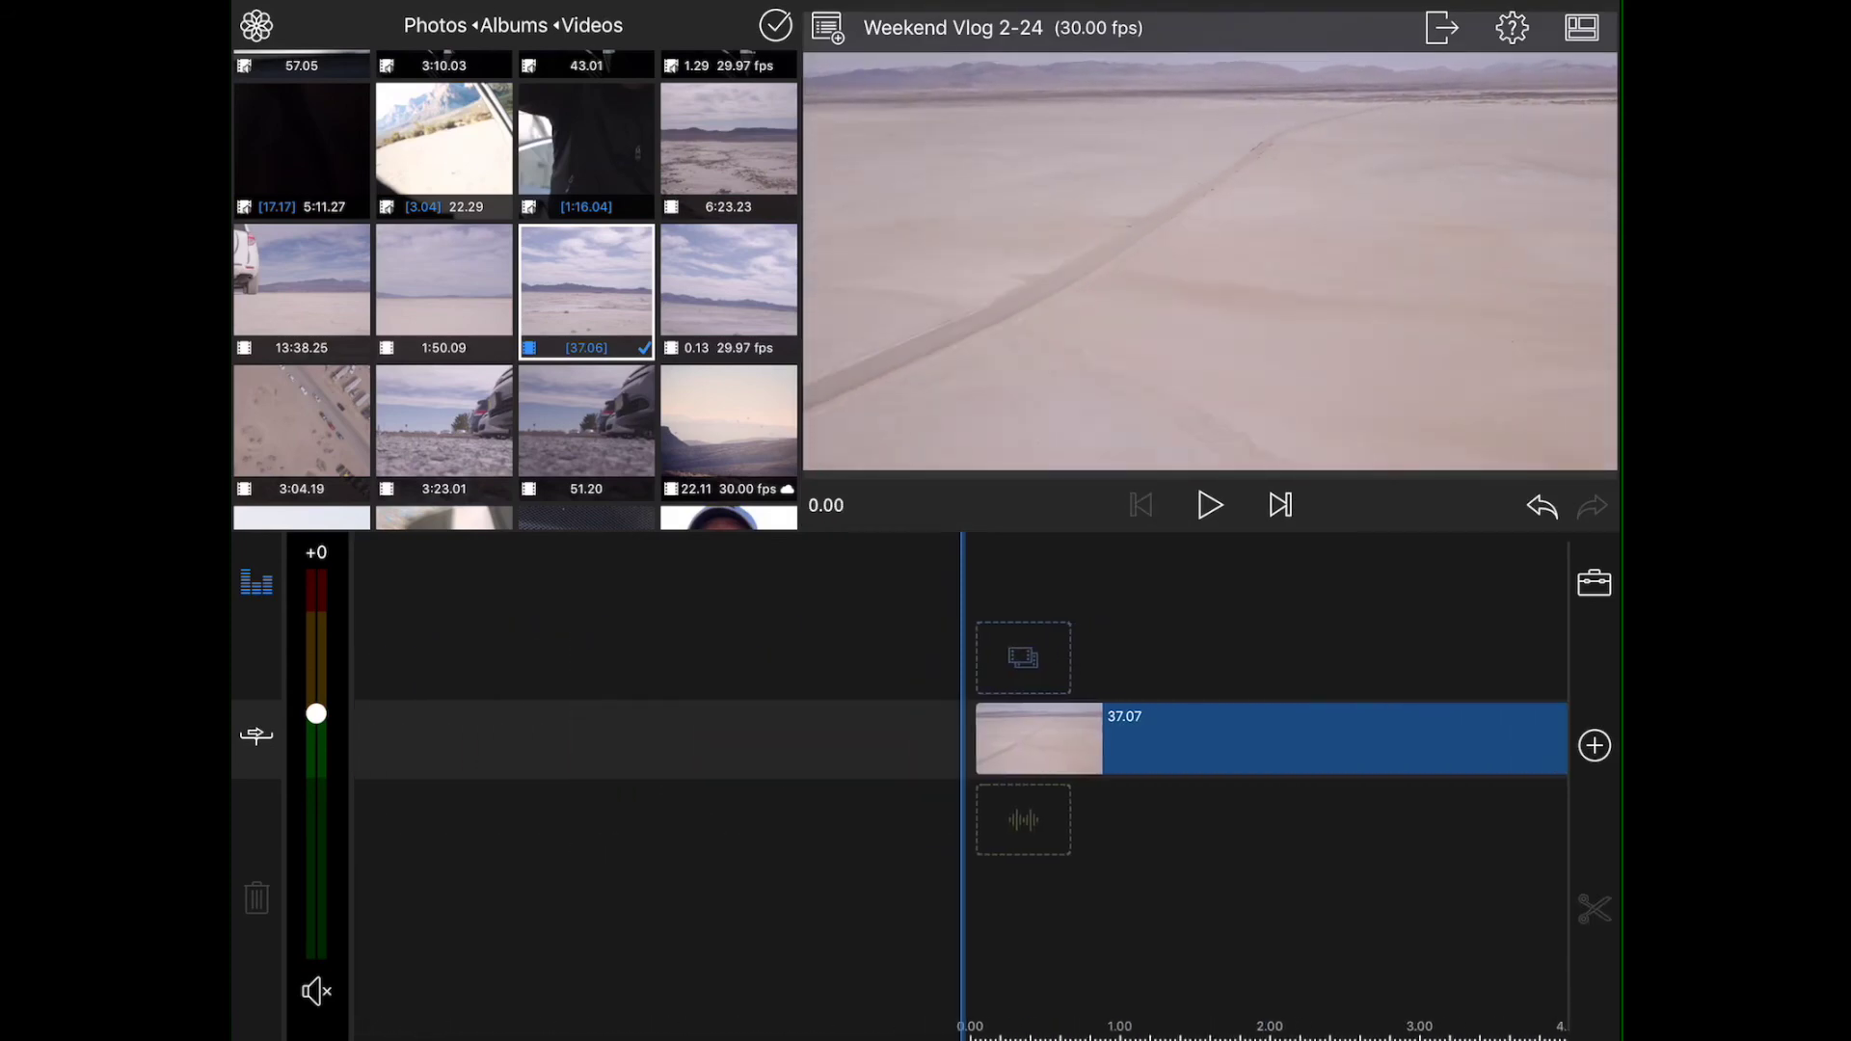
pyautogui.hscroll(5, 959, 738)
pyautogui.hscroll(5, 960, 737)
pyautogui.hscroll(5, 960, 738)
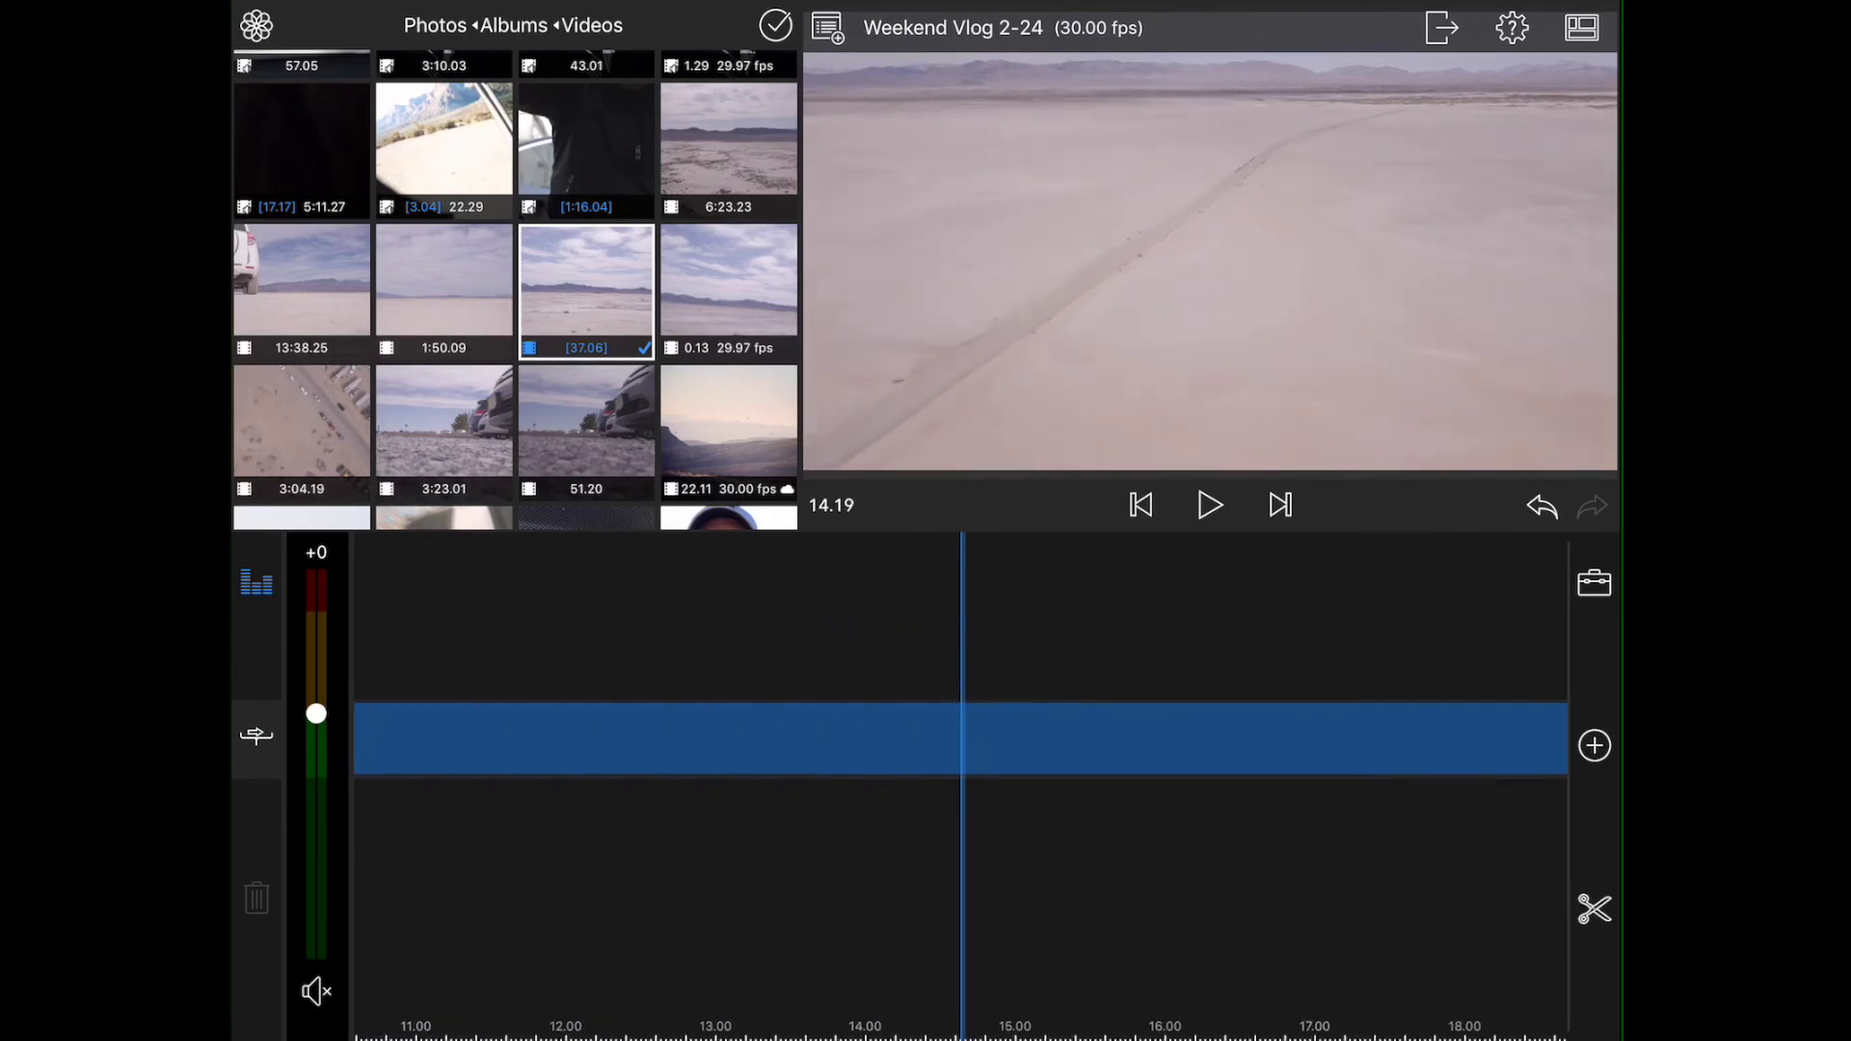
pyautogui.hscroll(6, 960, 738)
pyautogui.hscroll(9, 959, 737)
pyautogui.hscroll(8, 959, 737)
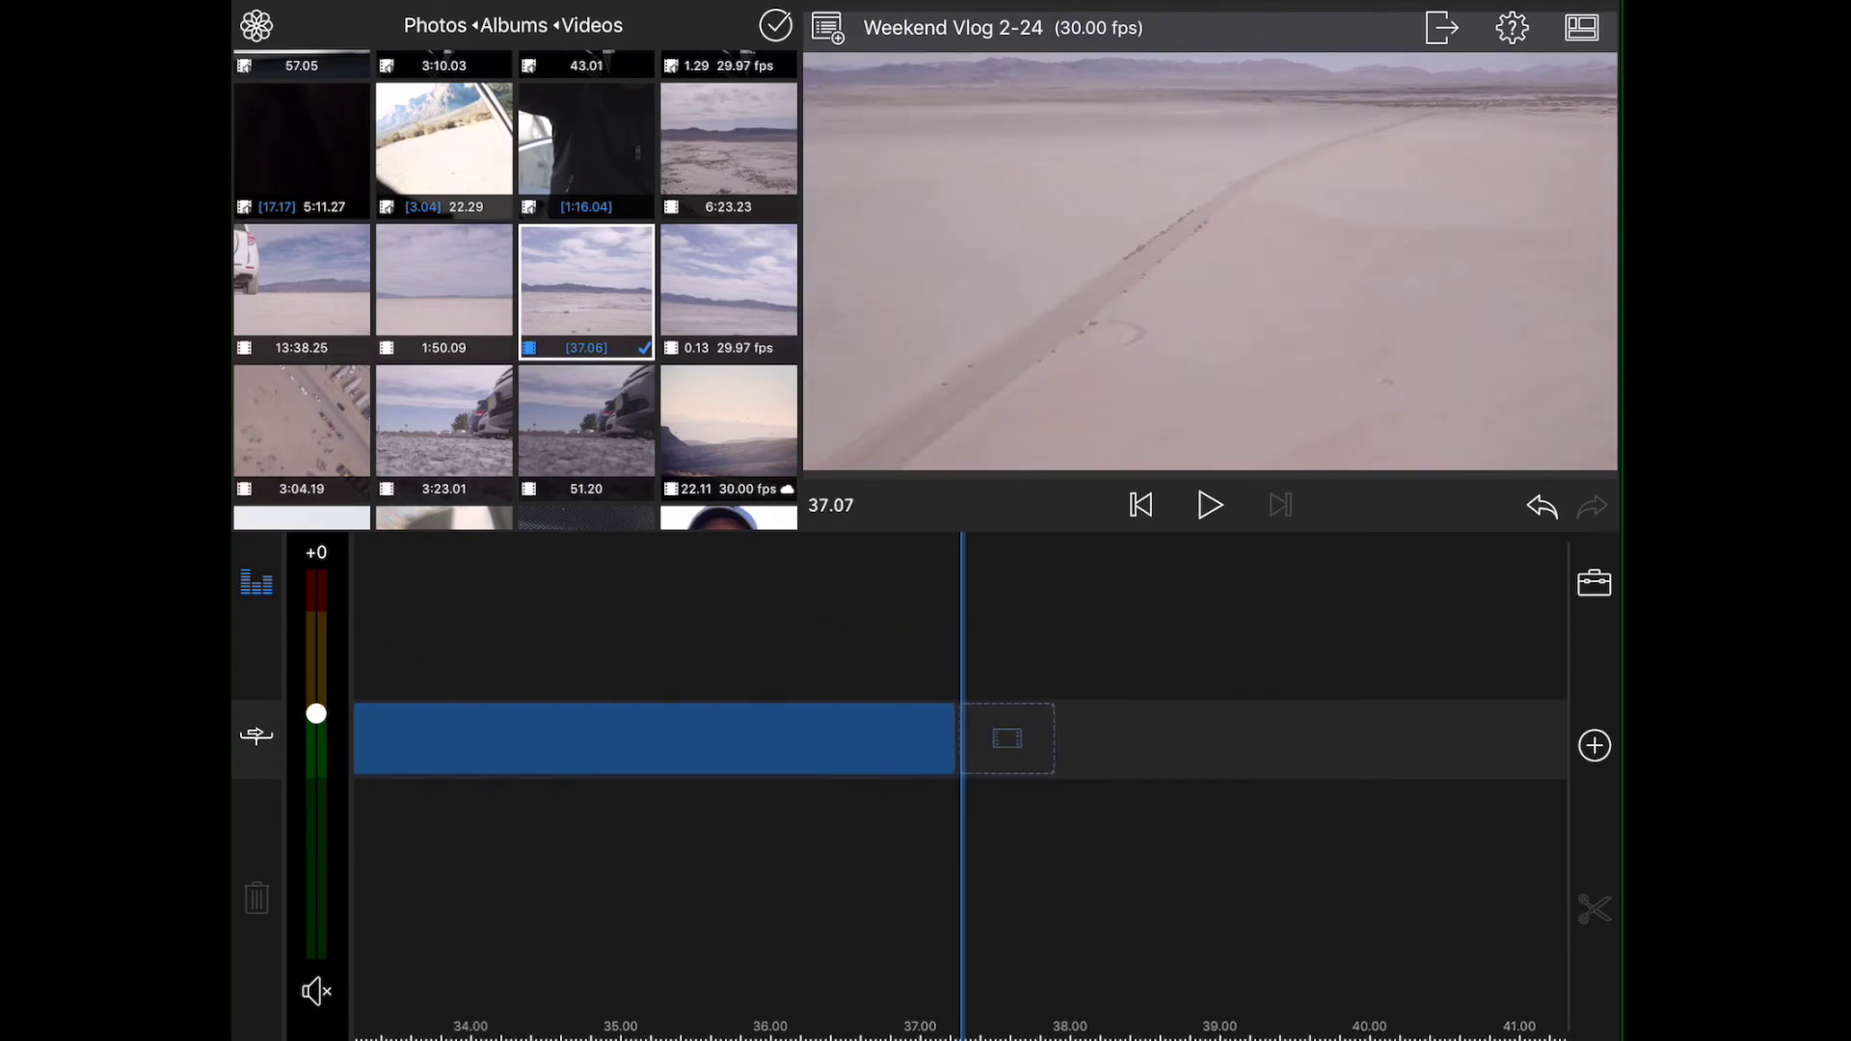
# Step: Select the clip on the timeline and bring up its editing tools
pyautogui.hscroll(-3, 959, 738)
pyautogui.hscroll(-6, 959, 738)
pyautogui.hscroll(-1, 959, 738)
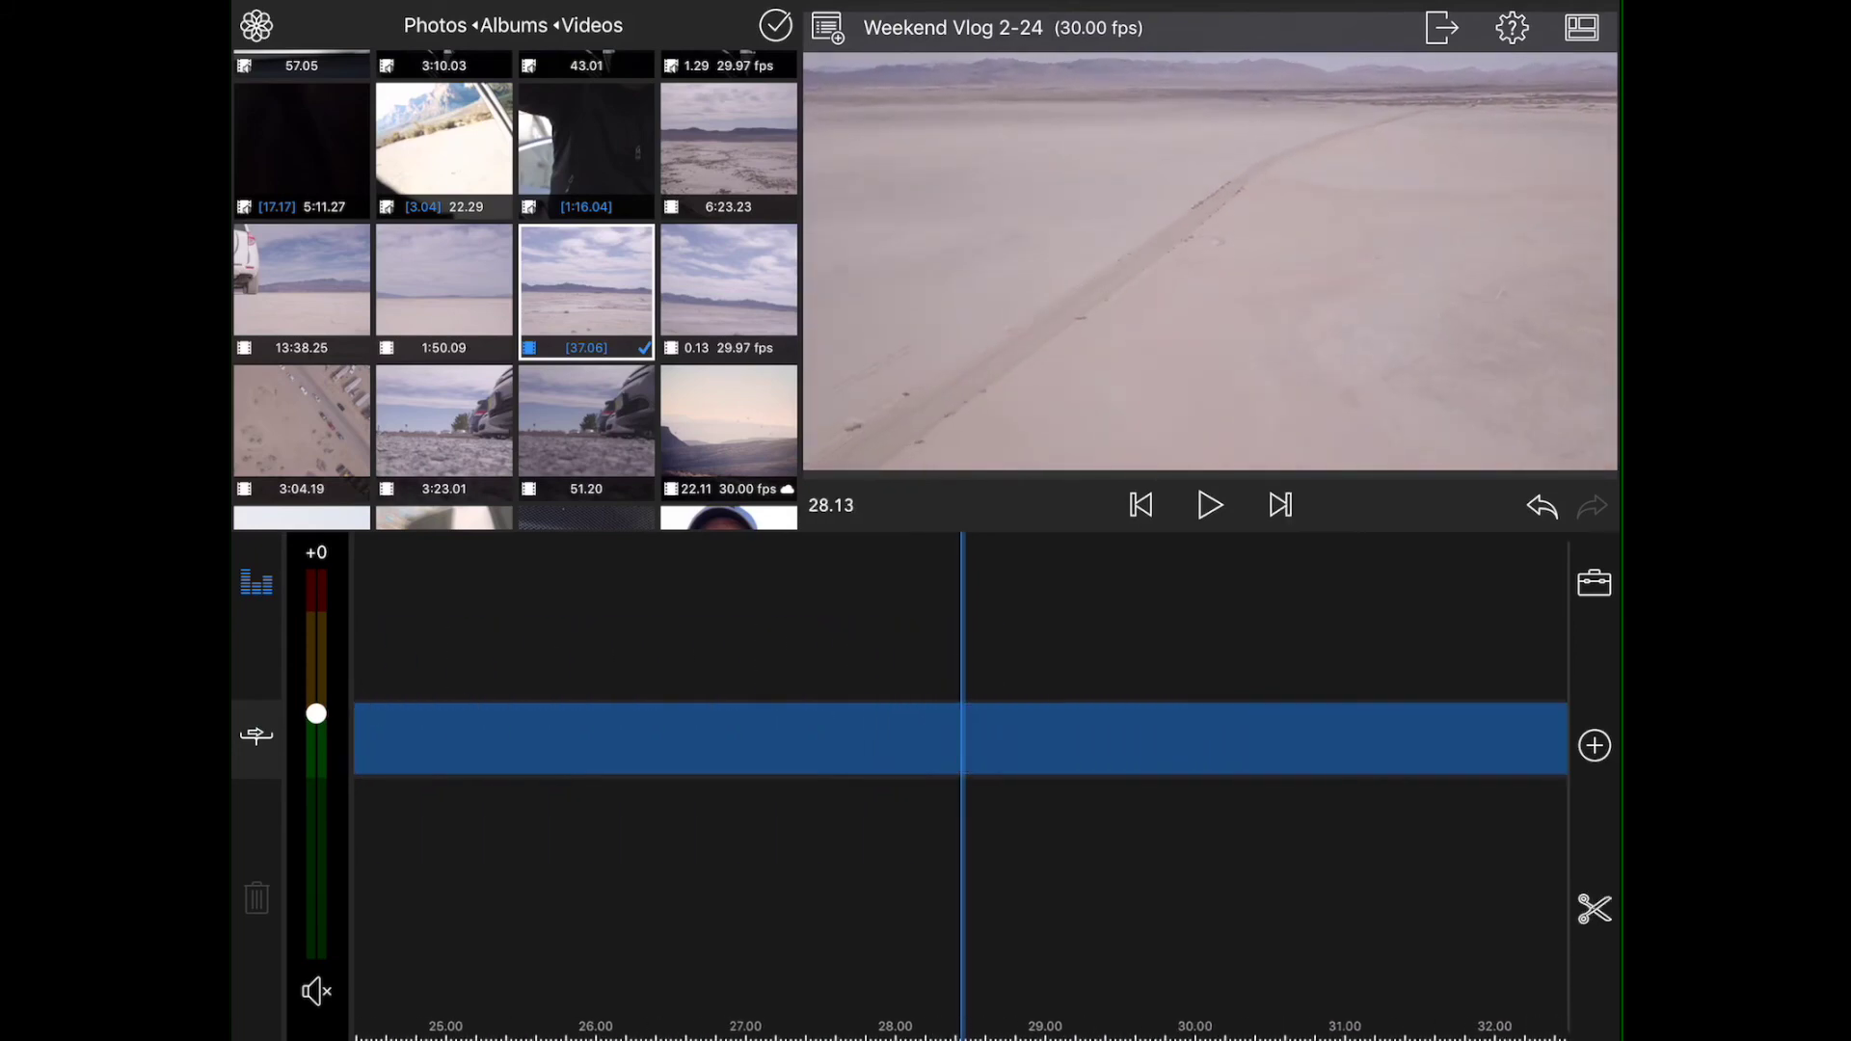
pyautogui.click(960, 739)
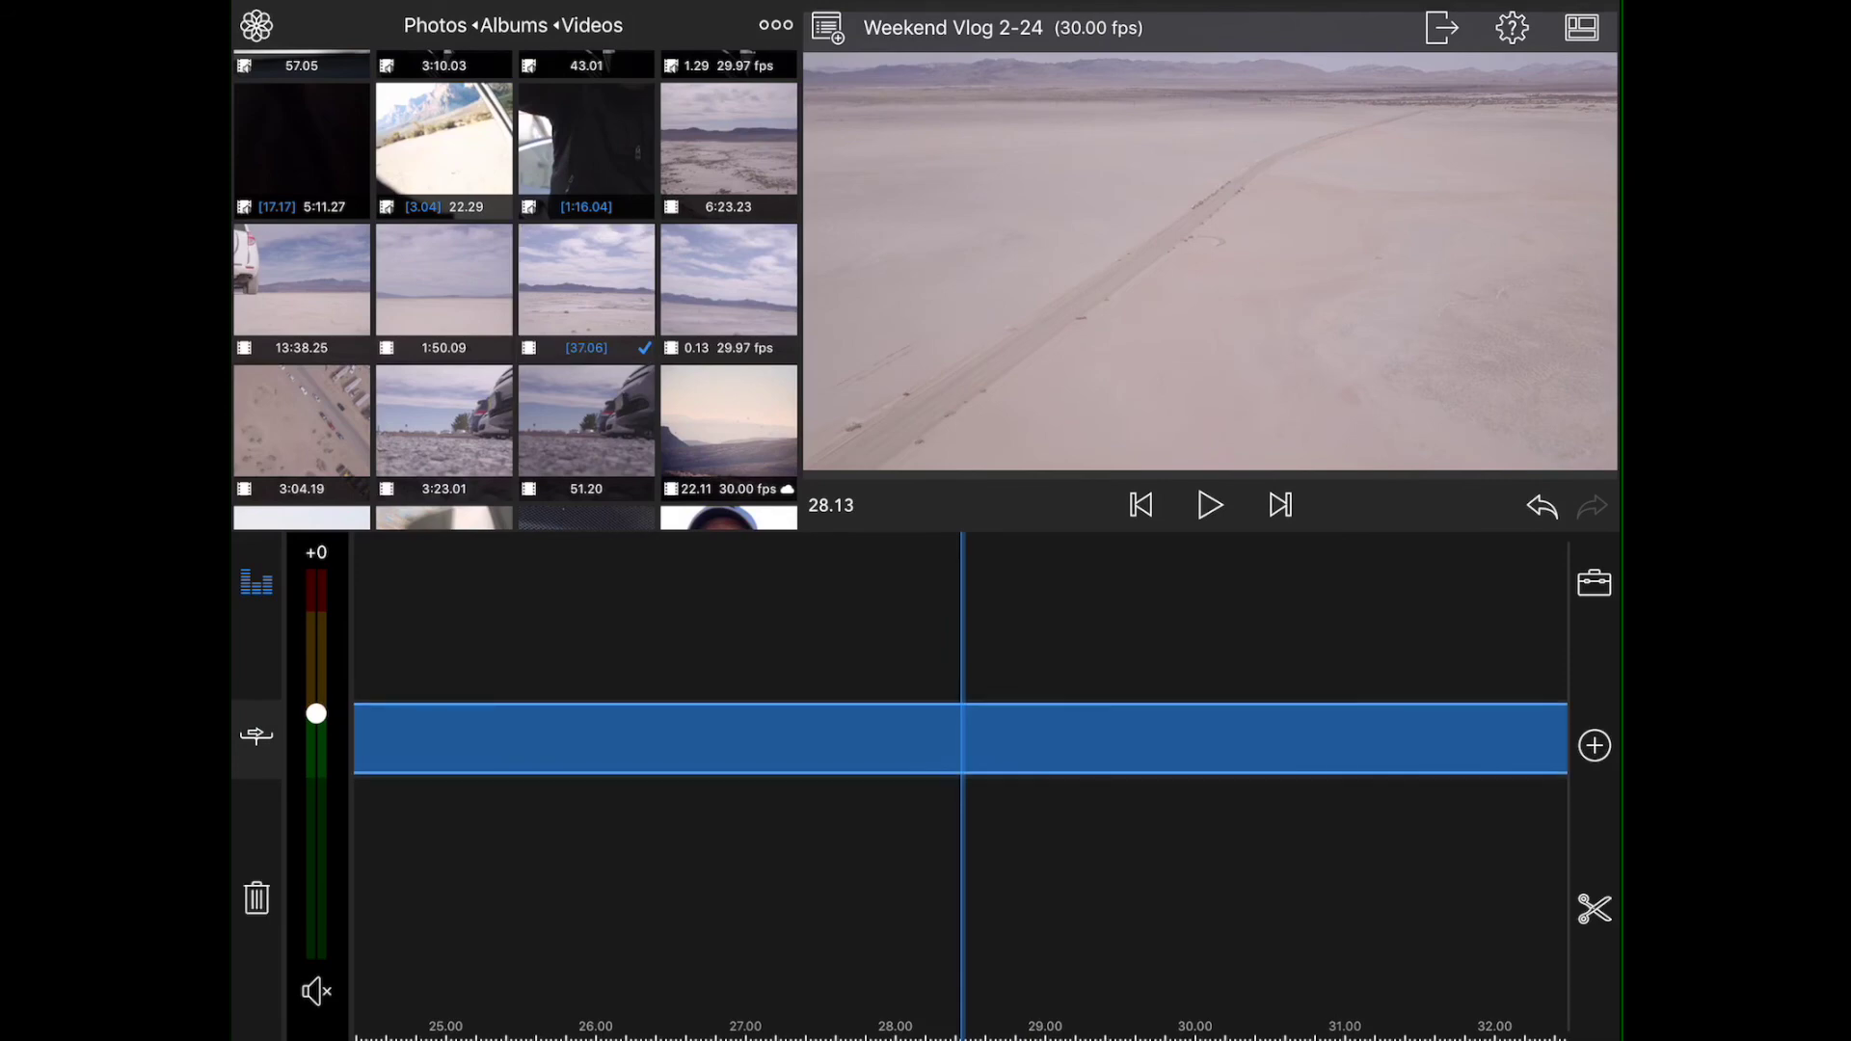
pyautogui.click(1594, 582)
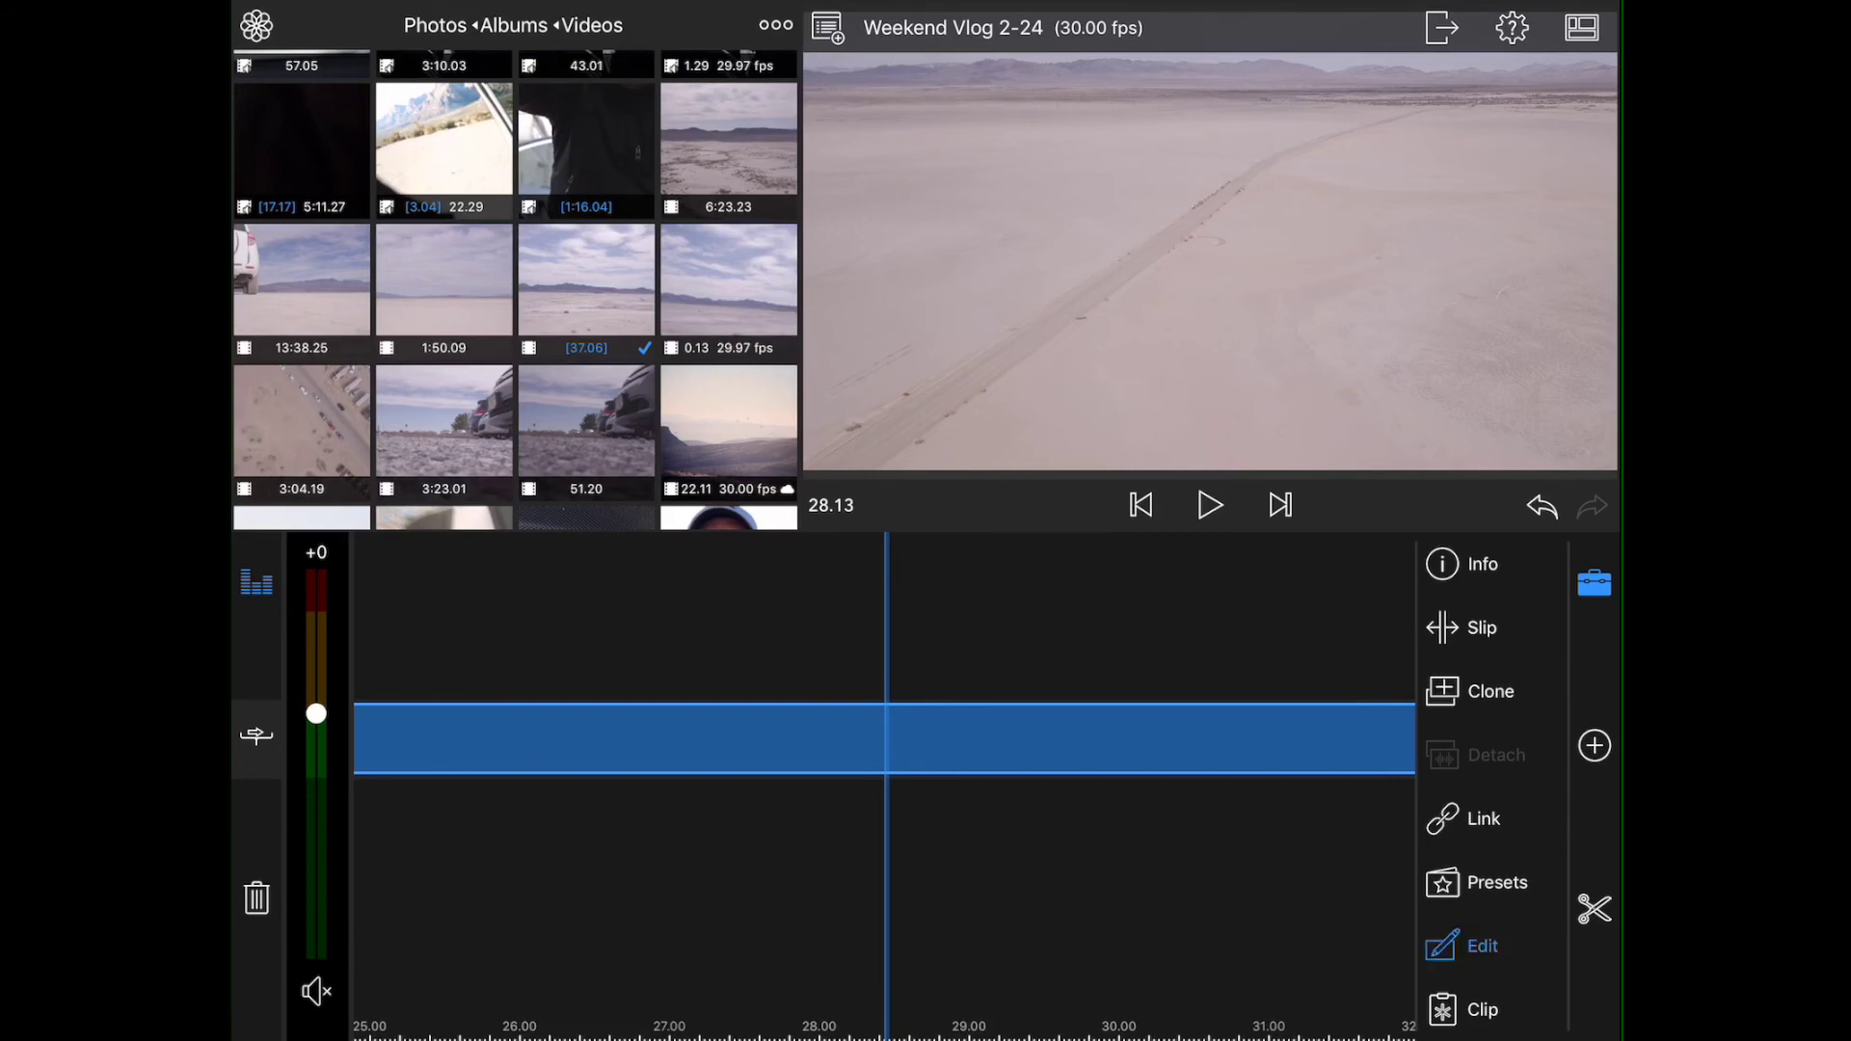
# Step: In the clip editor's Color & Effects tab, add the Original colour preset
pyautogui.click(1475, 946)
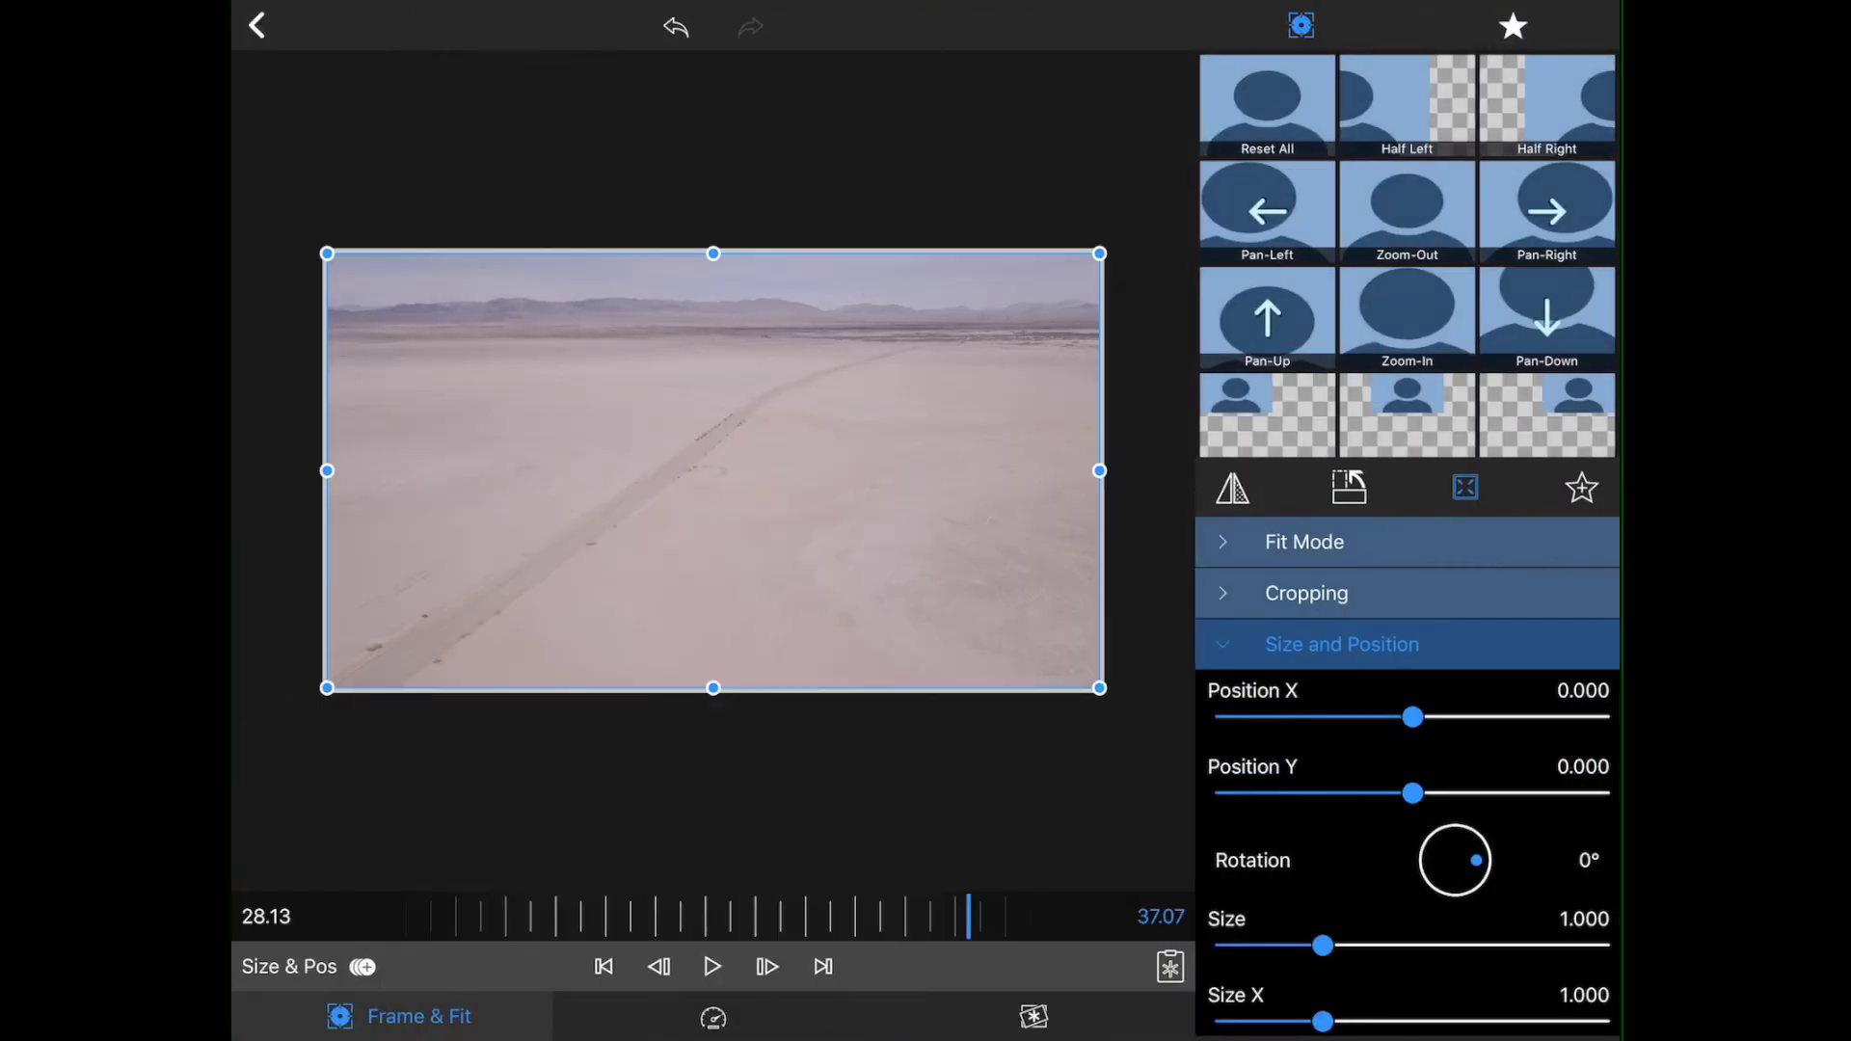
pyautogui.click(713, 1017)
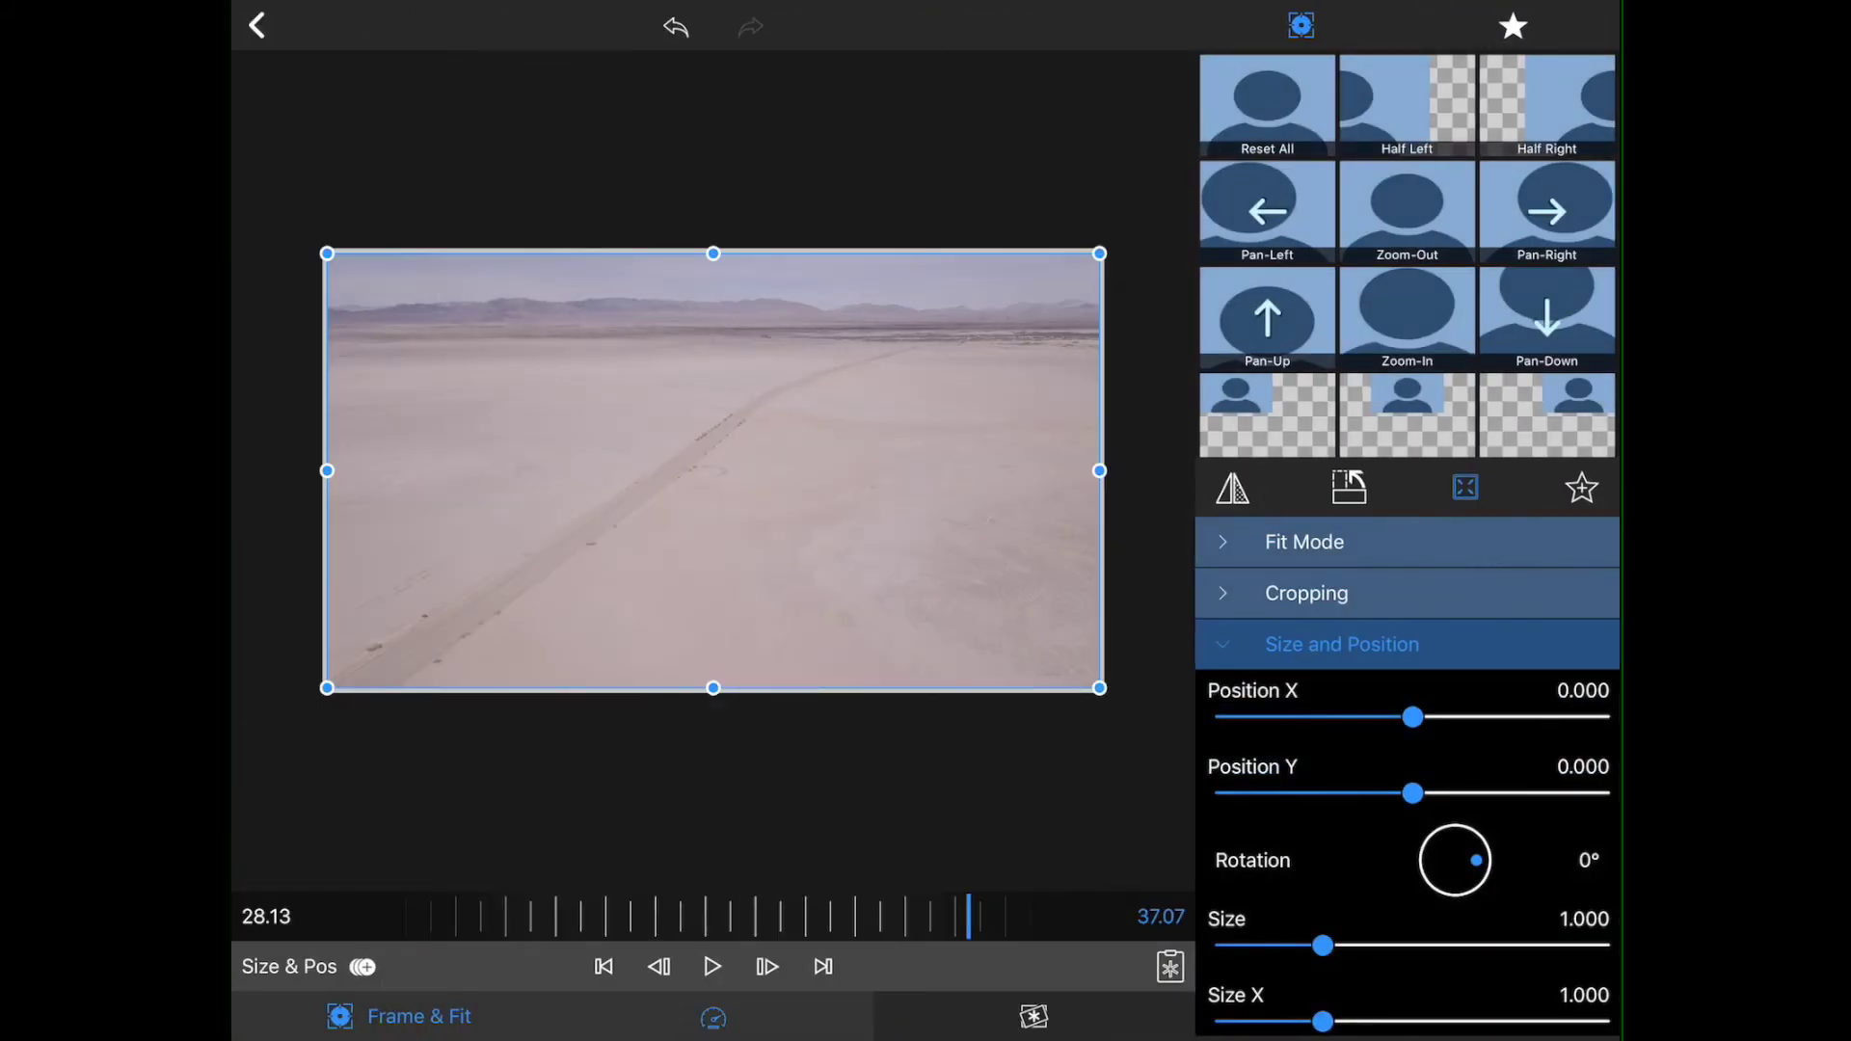
pyautogui.click(1388, 1017)
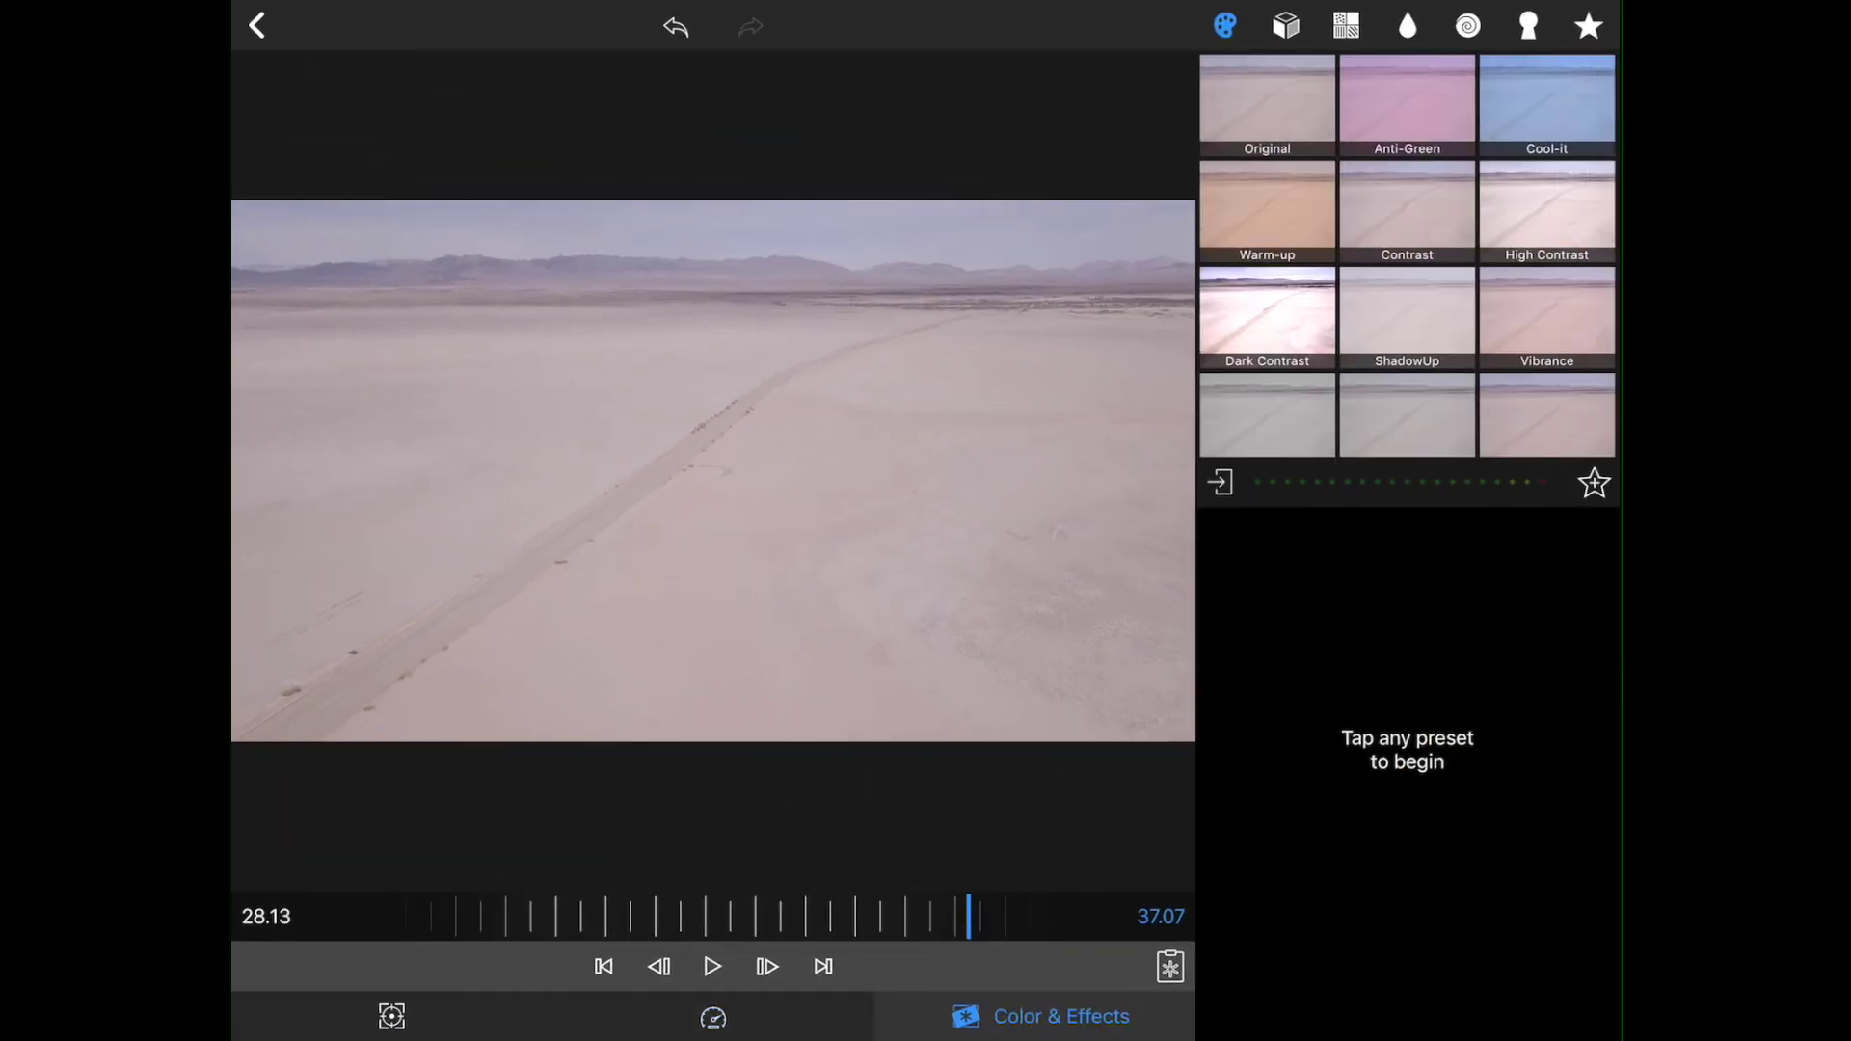
pyautogui.click(1267, 107)
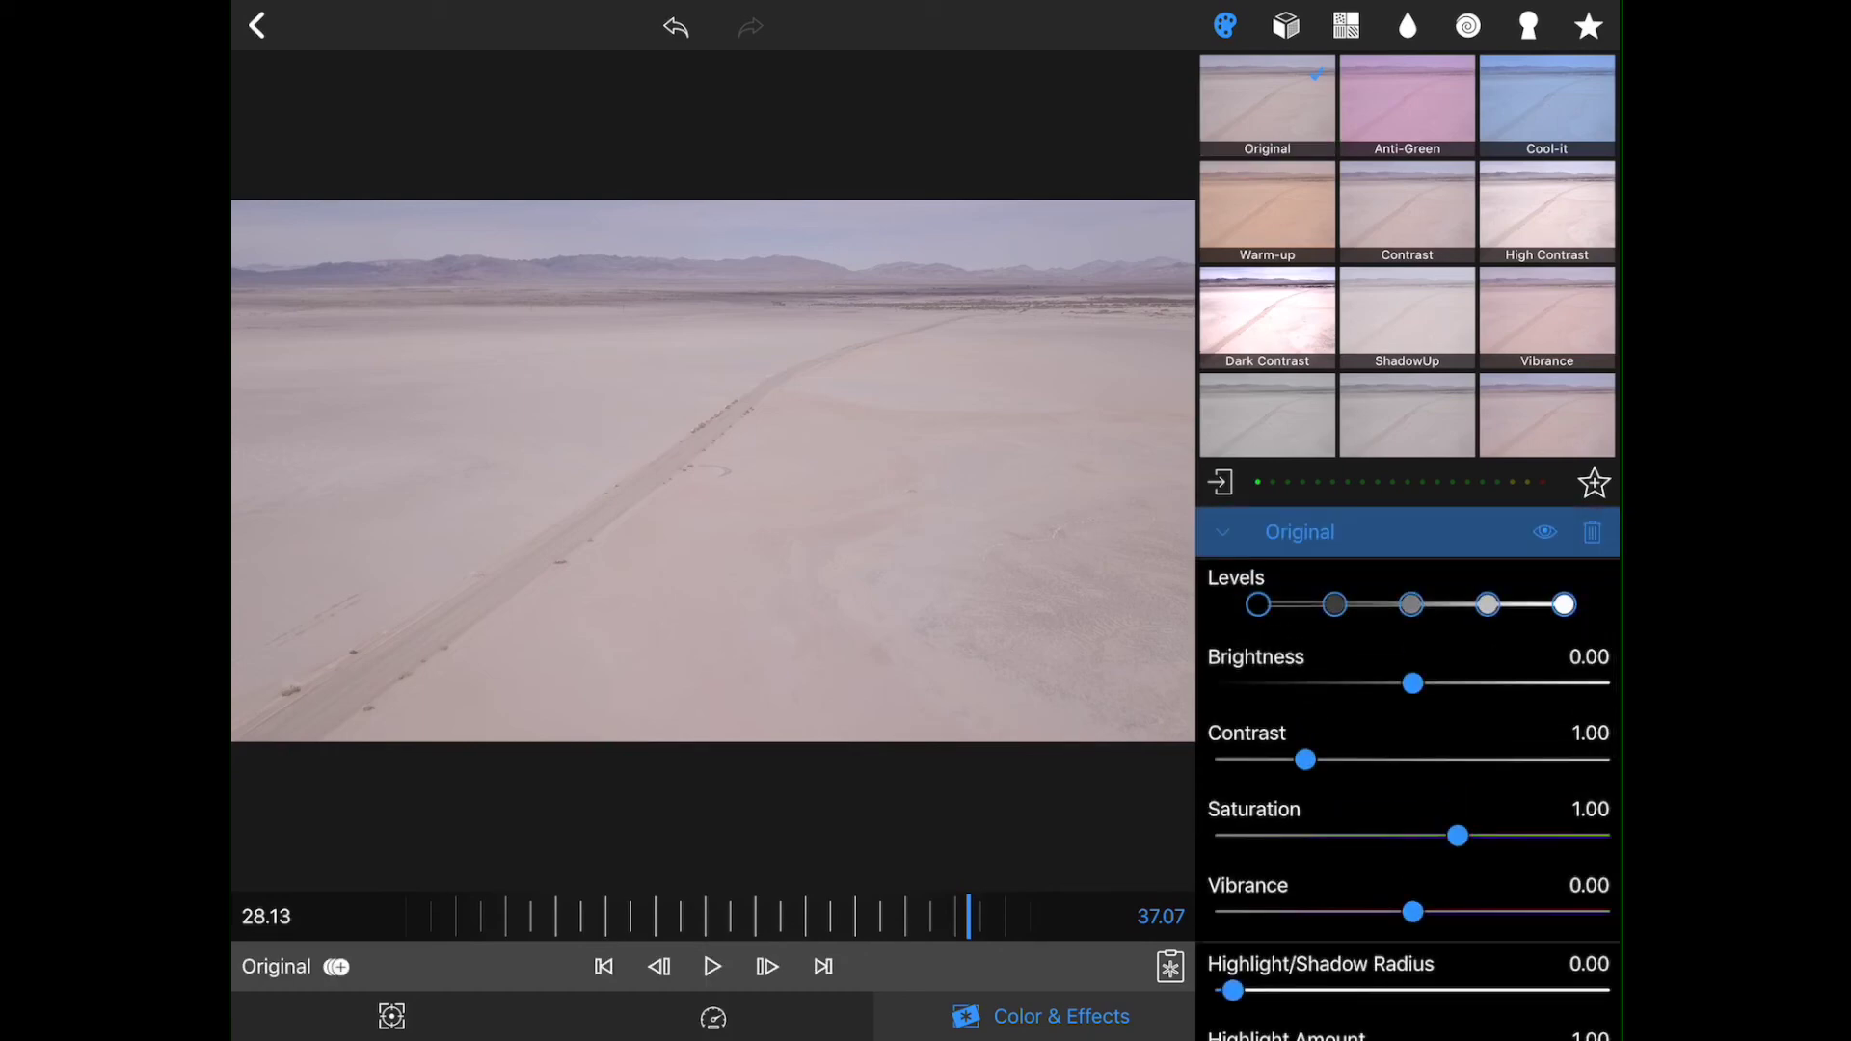
# Step: Import Dry Lake.cube from Dropbox's LUTS folder and apply it to the clip
pyautogui.click(1220, 482)
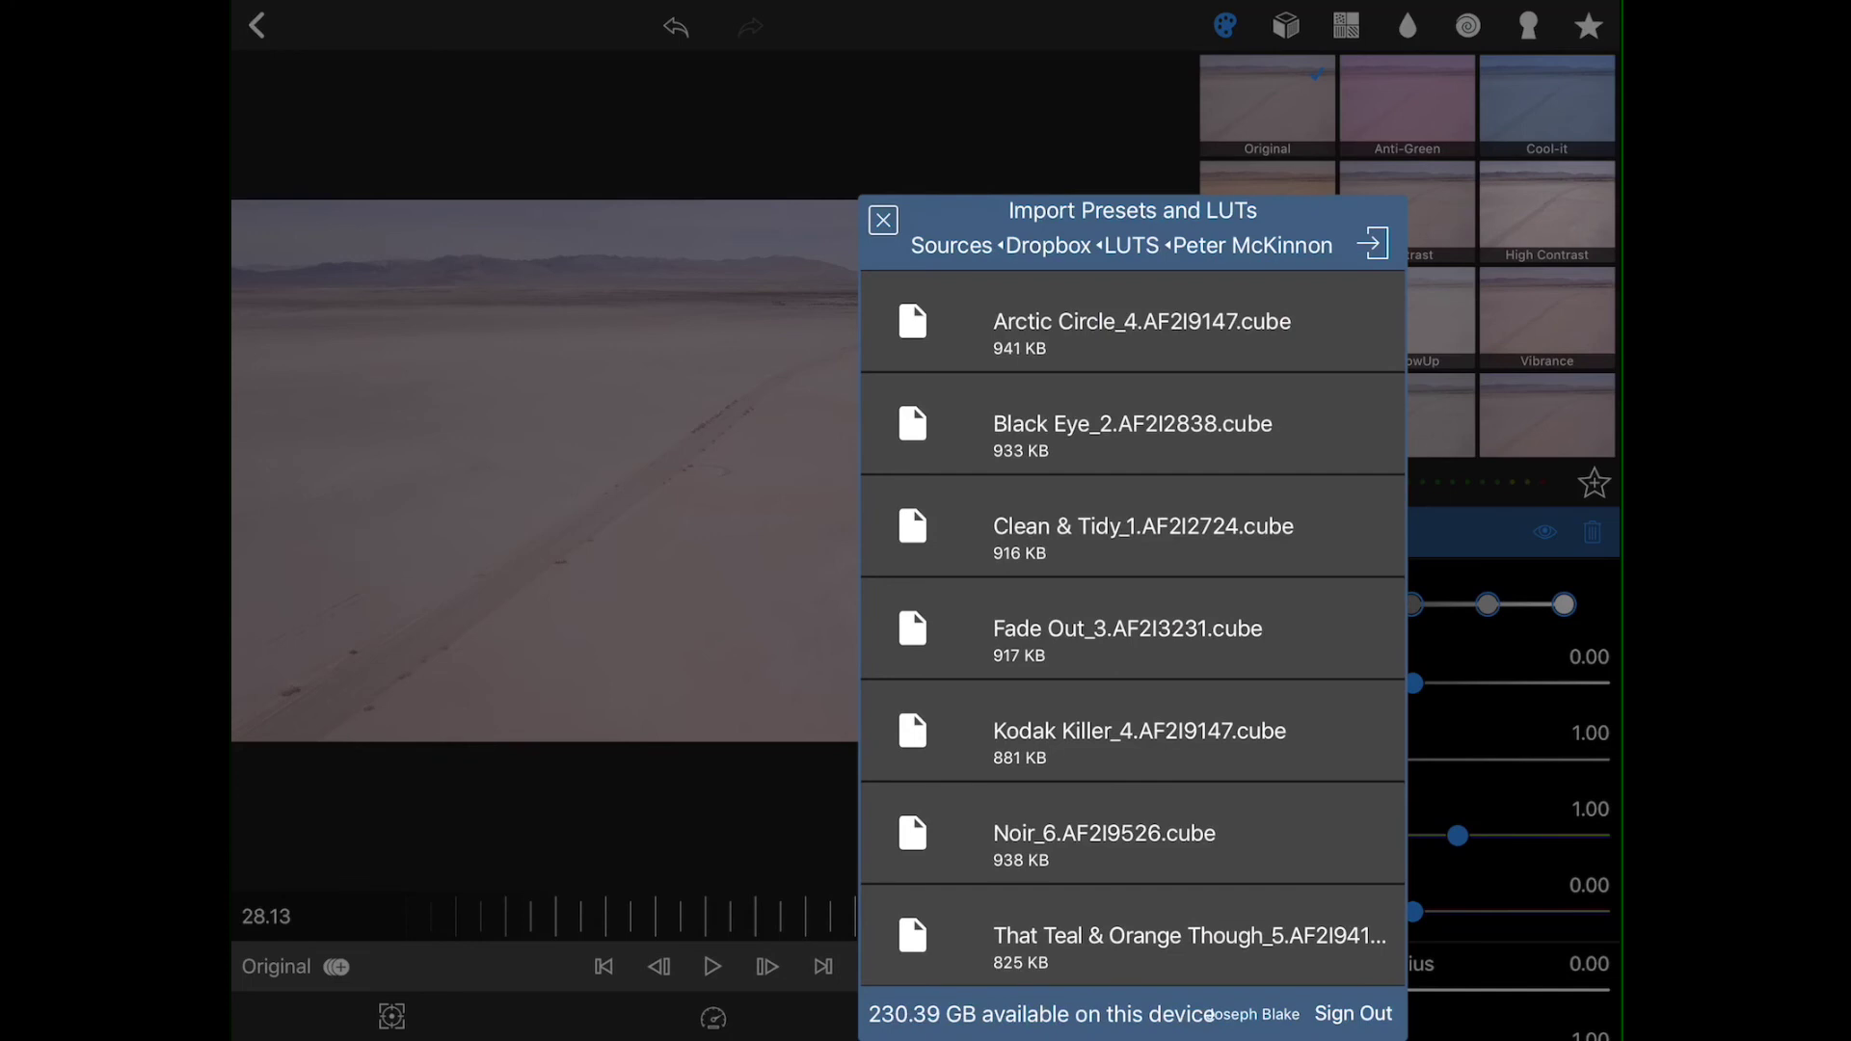
pyautogui.click(1220, 245)
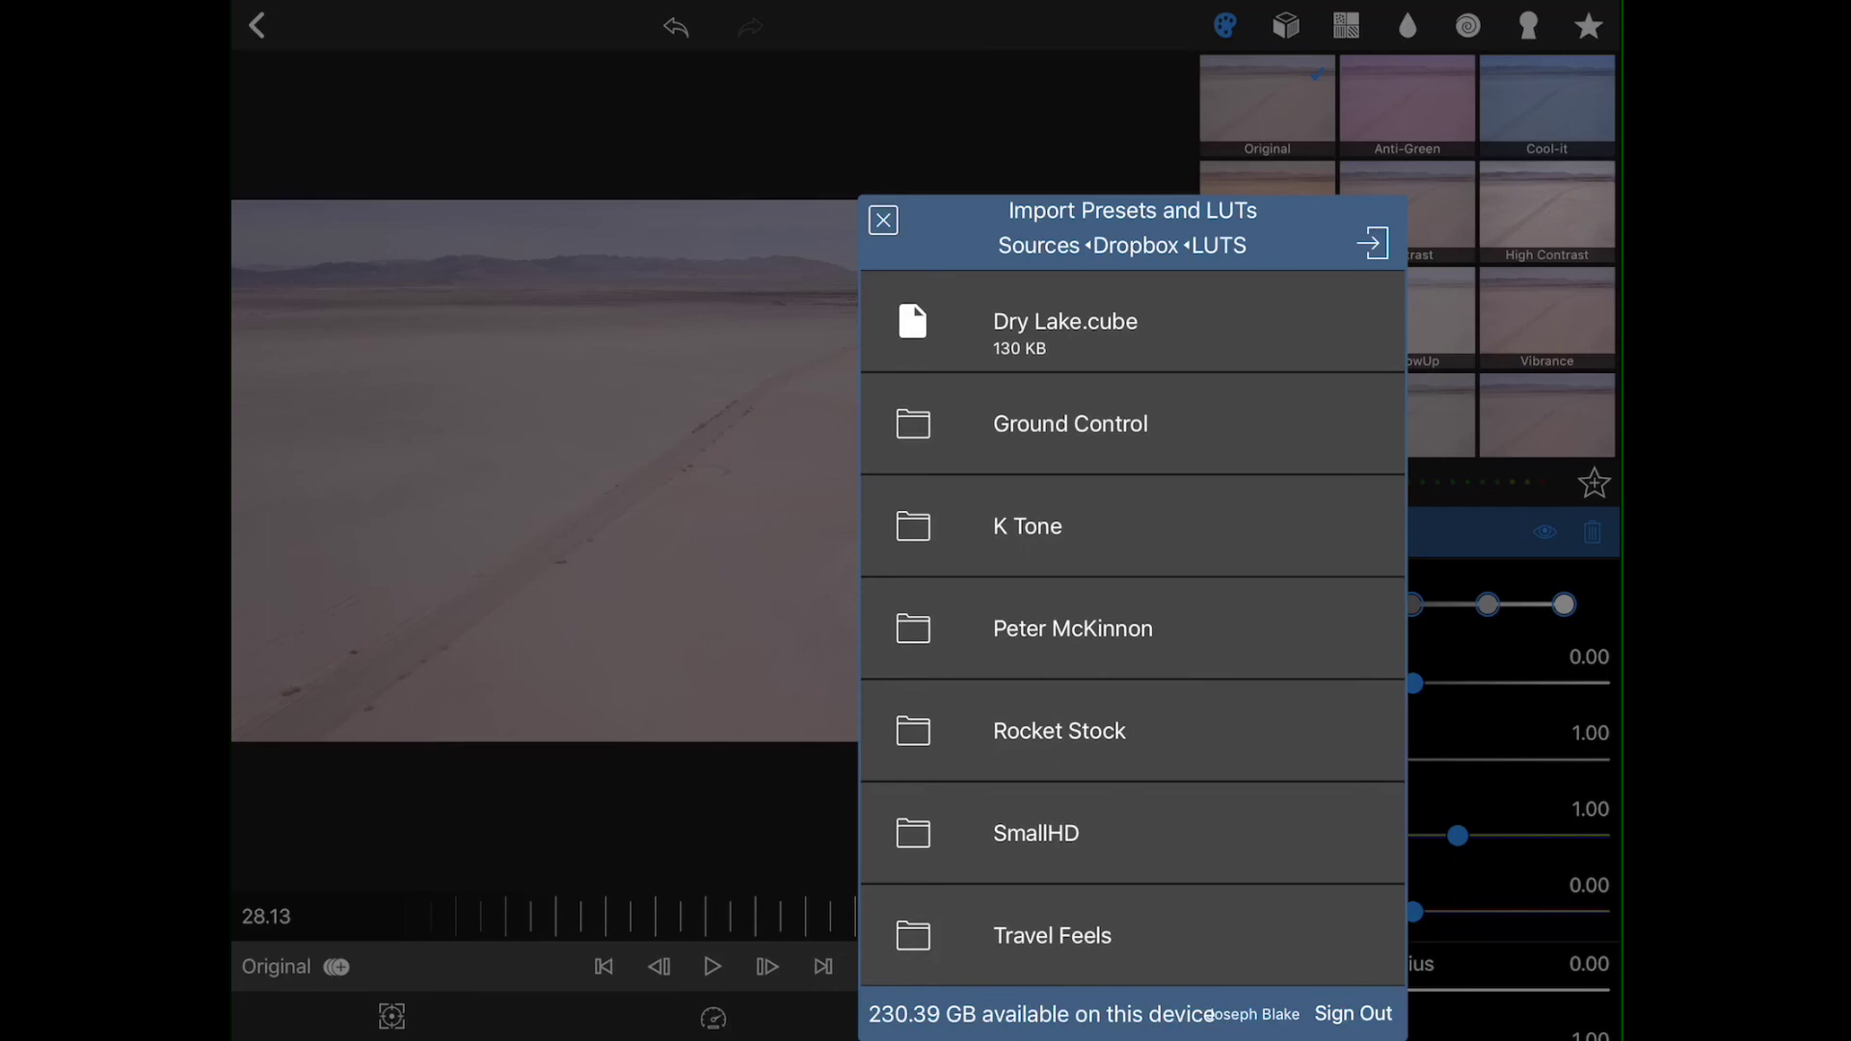
pyautogui.click(1065, 328)
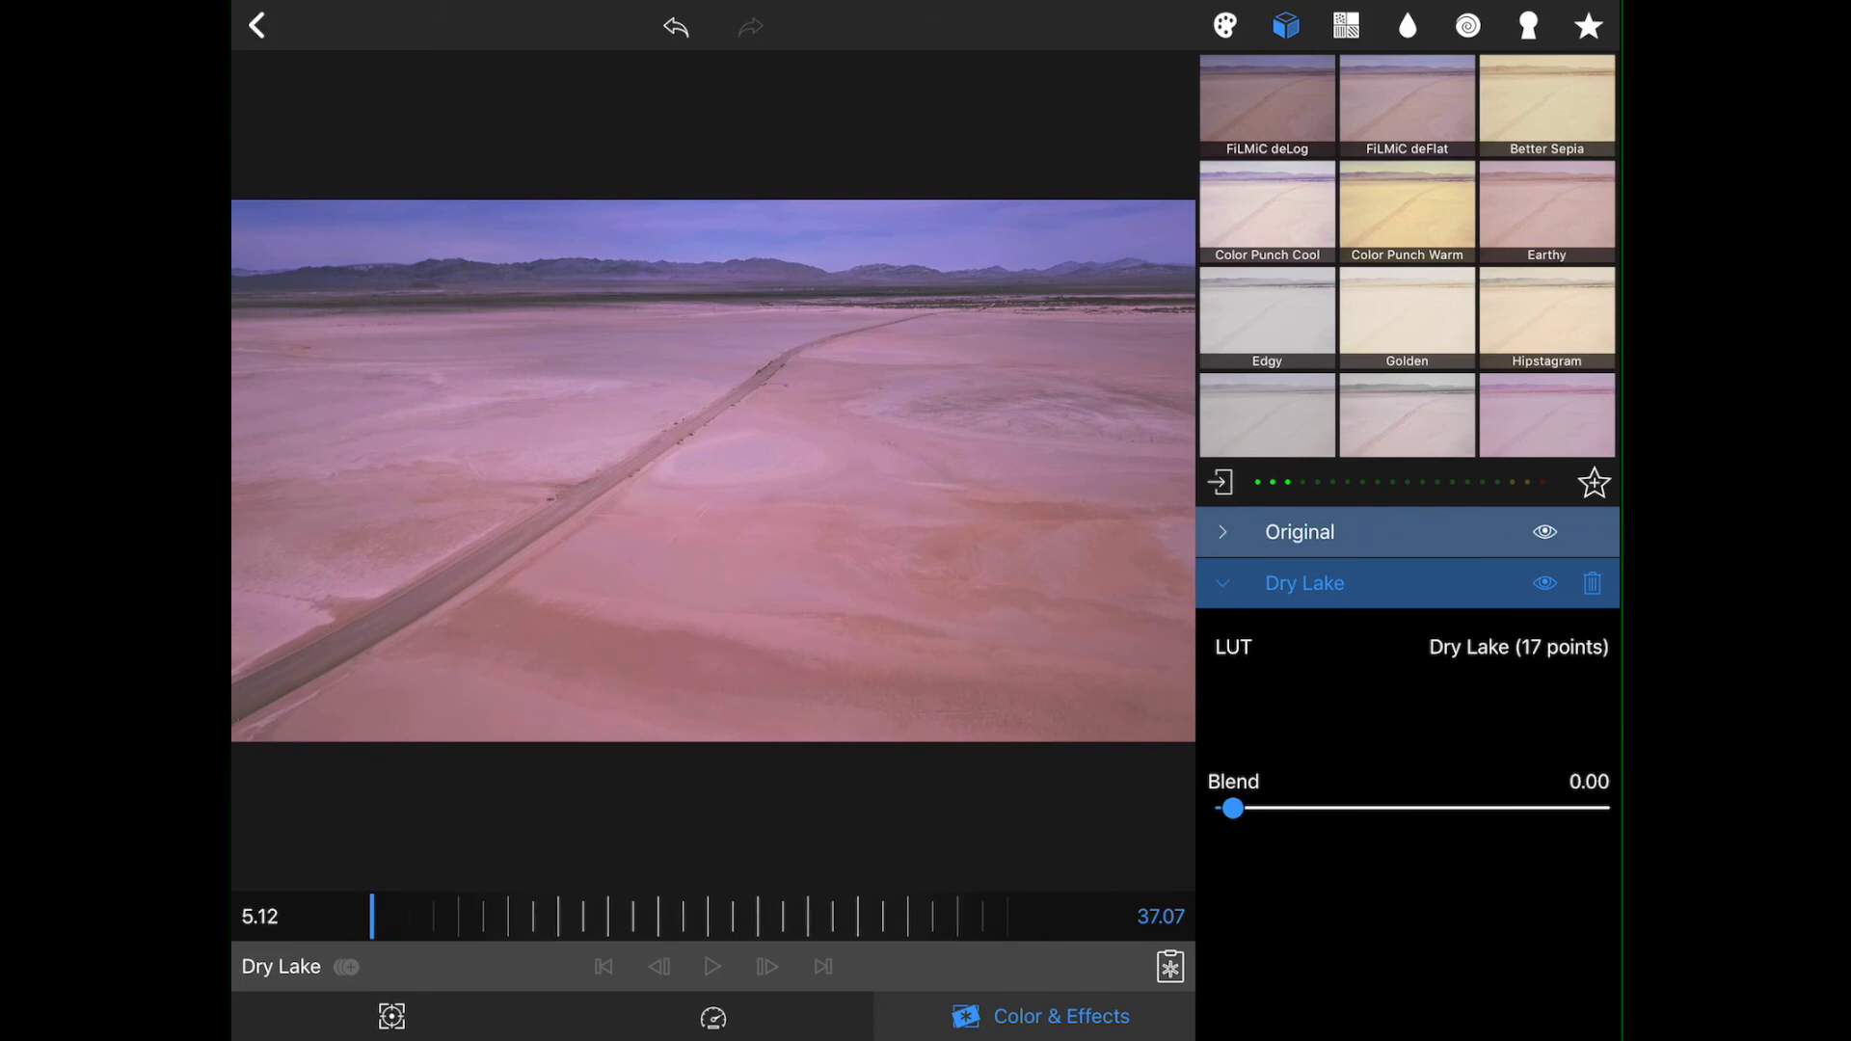
# Step: Set the clip speed to 2.00X, shortening it to 18.19, and play it
pyautogui.click(714, 1017)
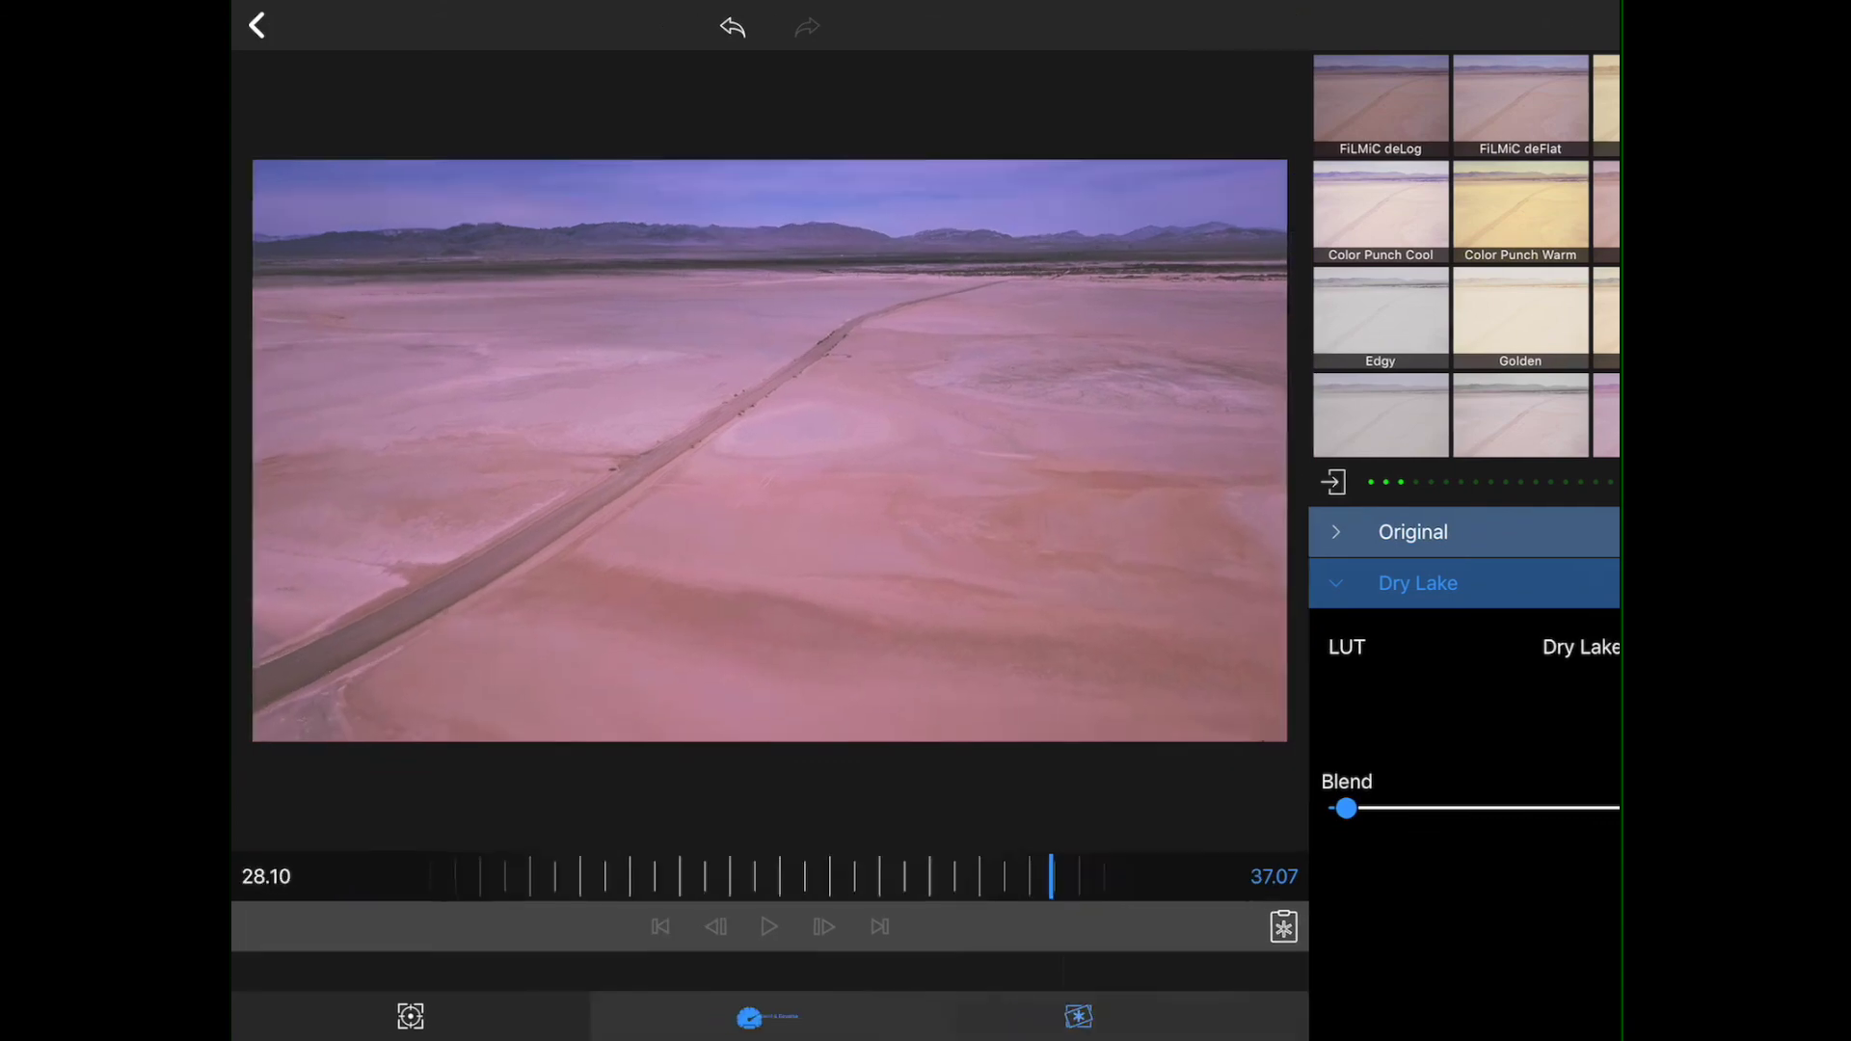
pyautogui.moveTo(786, 917); pyautogui.dragTo(920, 917)
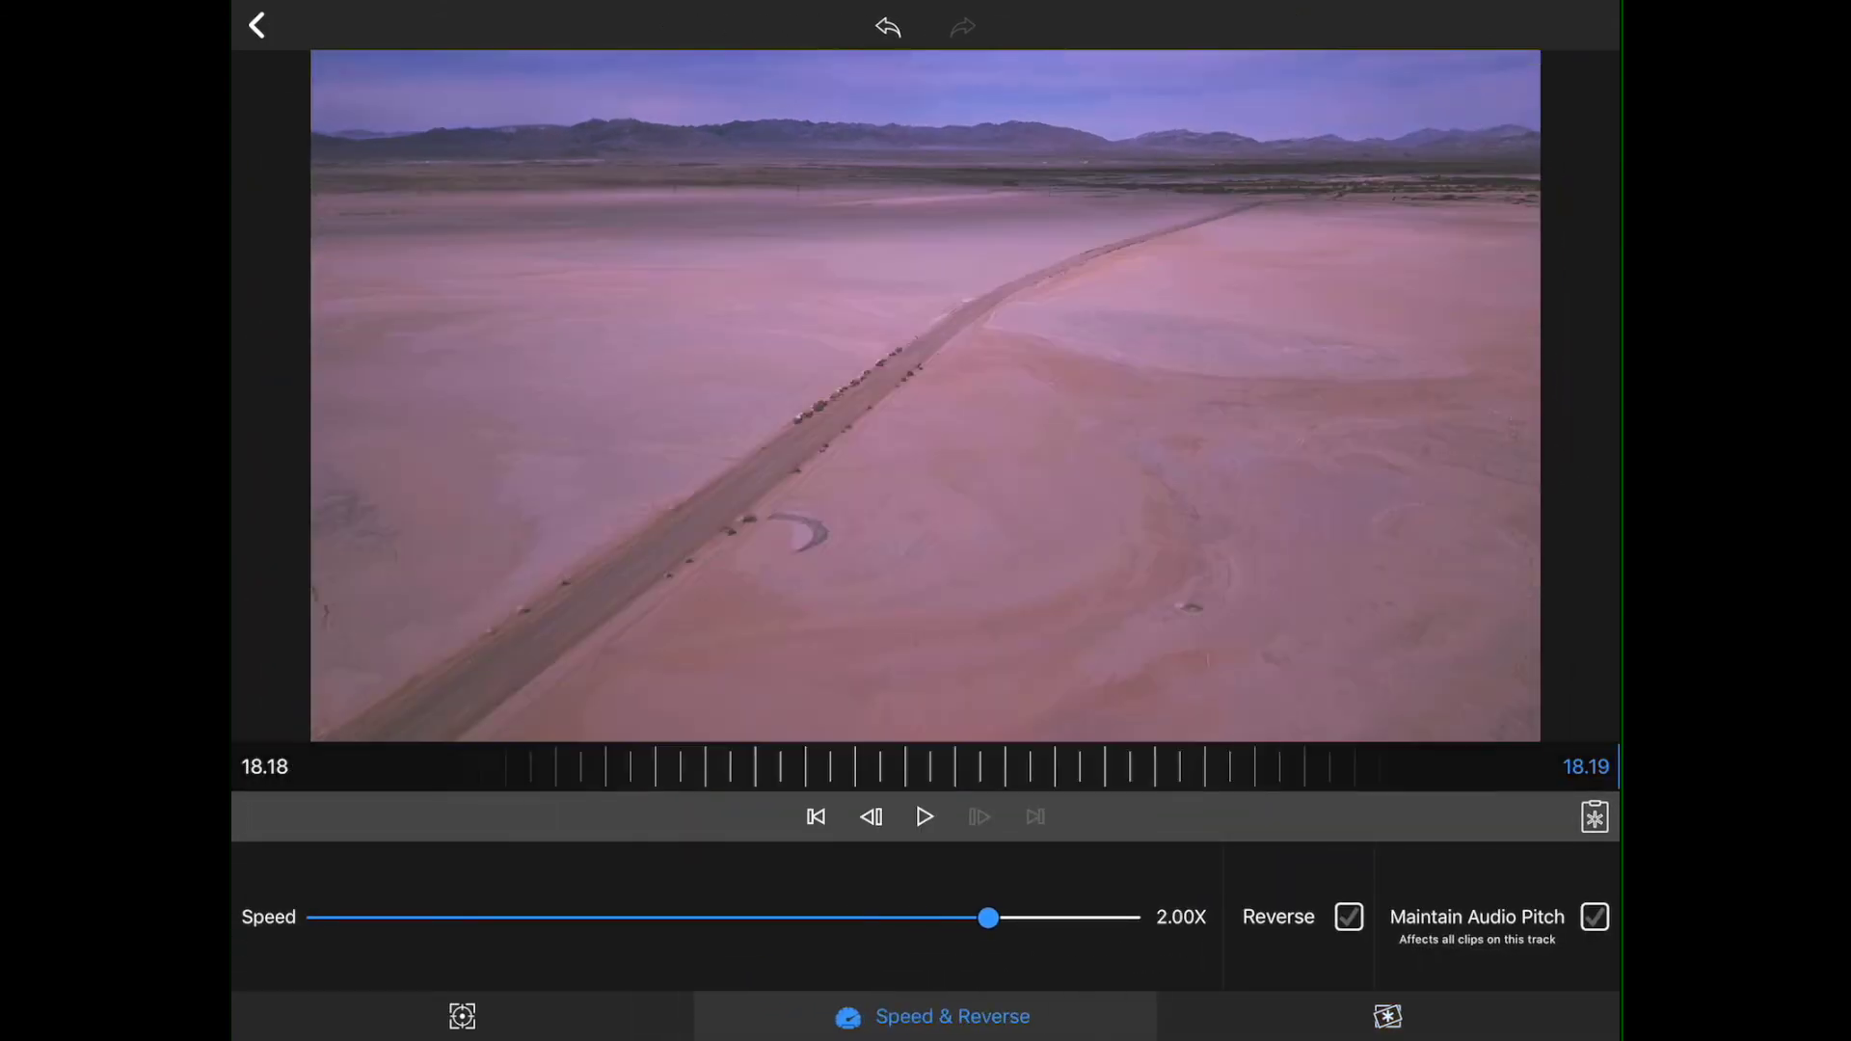
pyautogui.click(924, 816)
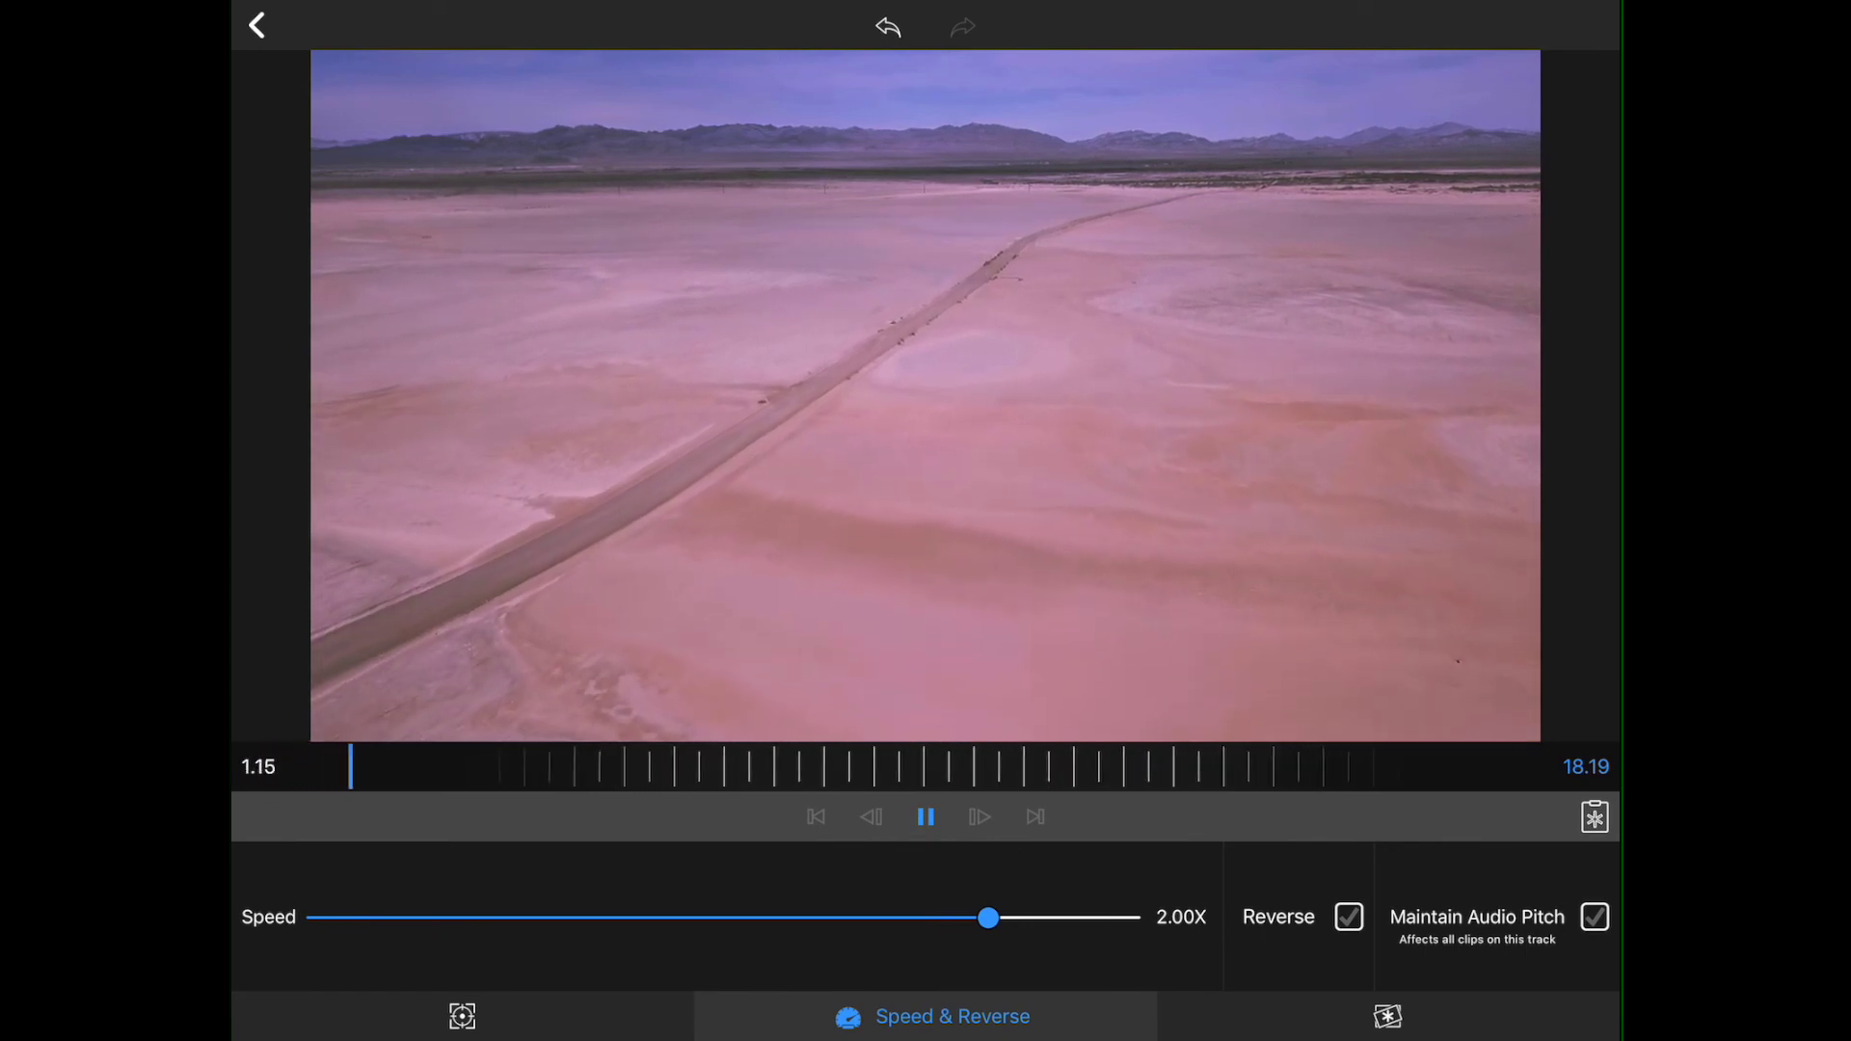